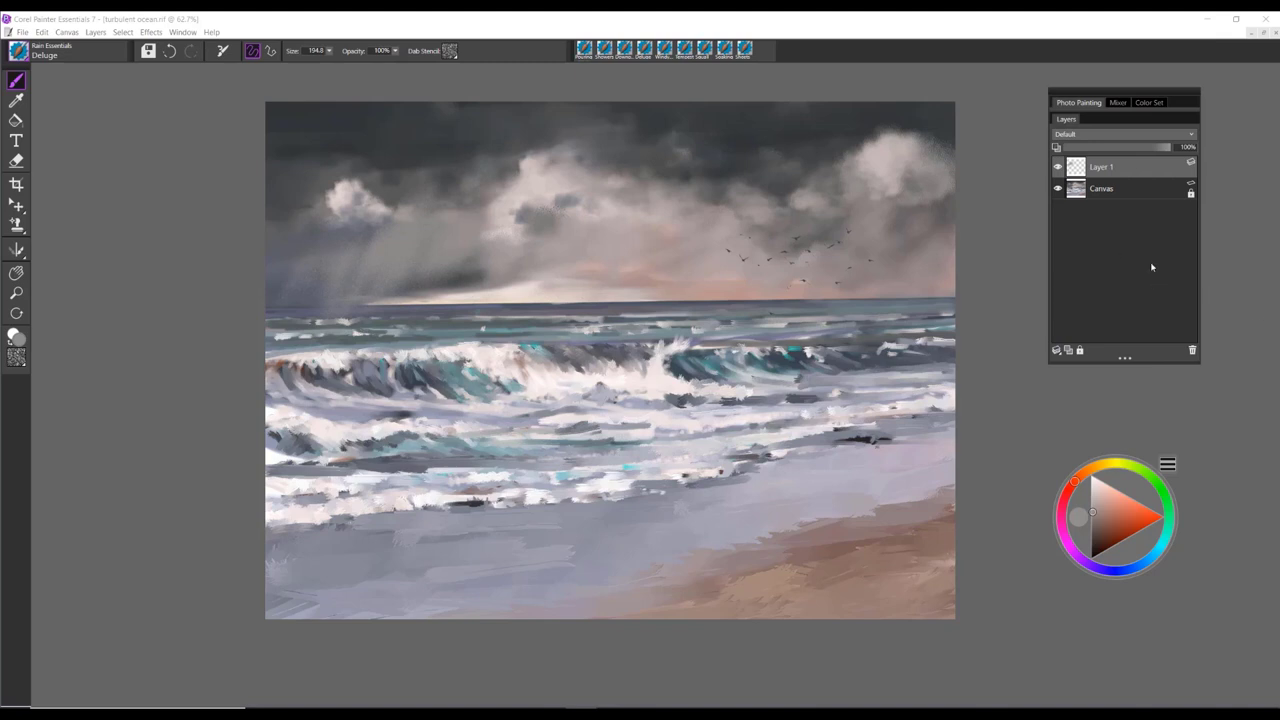
- Clear all the existing rain strokes from Layer 1
{"action": "left_click", "coordinate": [1153, 169]}
{"action": "key", "text": "ctrl+a"}
{"action": "key", "text": "Delete"}
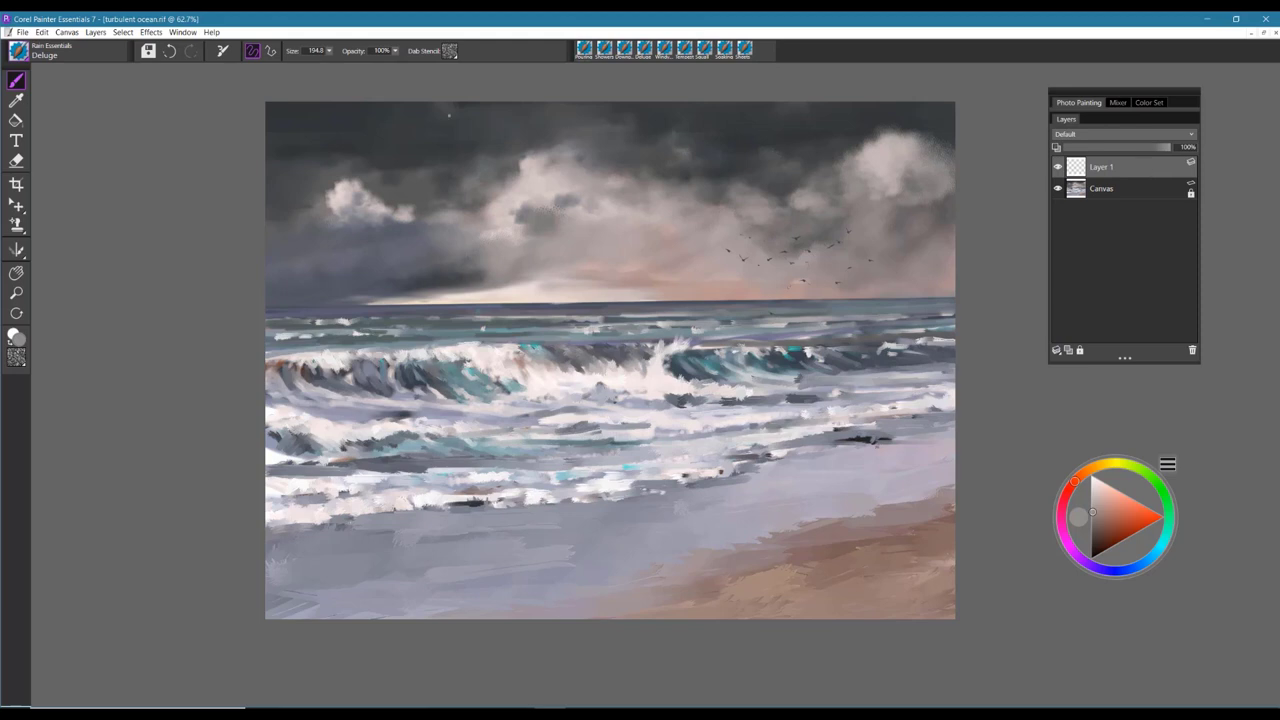
- Choose the Deluge brush from Rain Essentials and paint rain across the stormy sky on Layer 1
{"action": "left_click", "coordinate": [20, 52]}
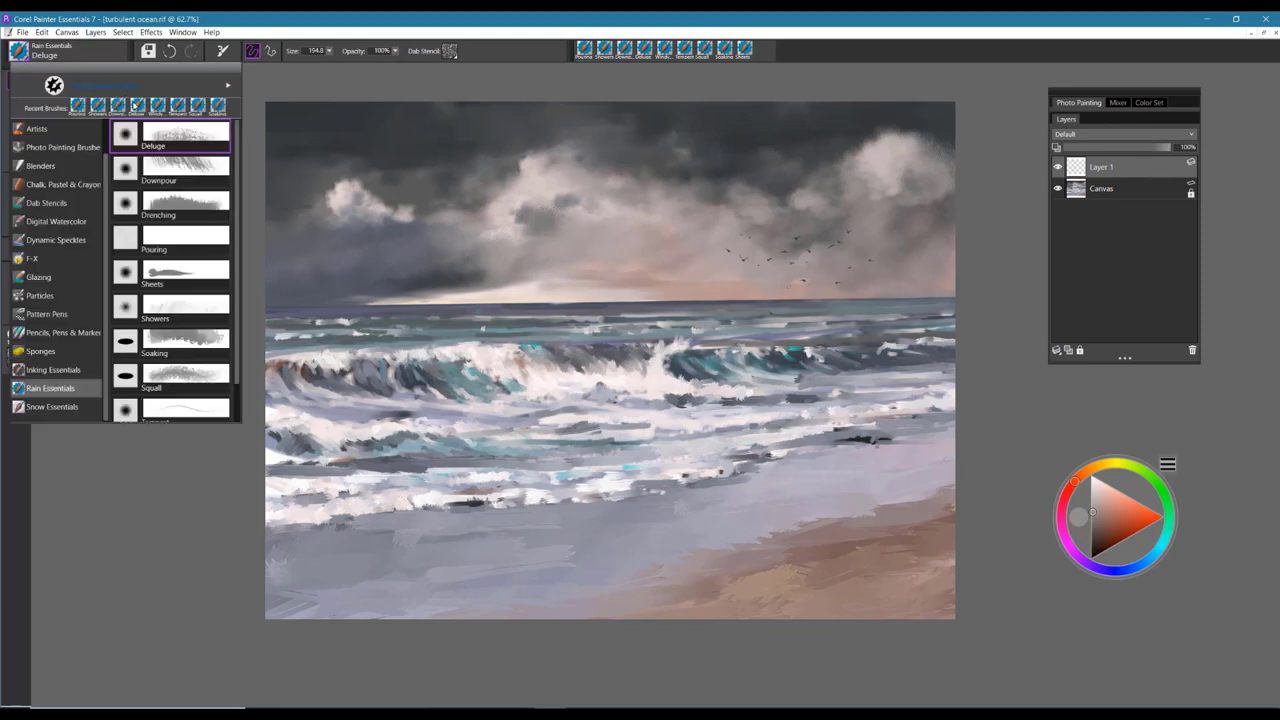
{"action": "left_click", "coordinate": [180, 140]}
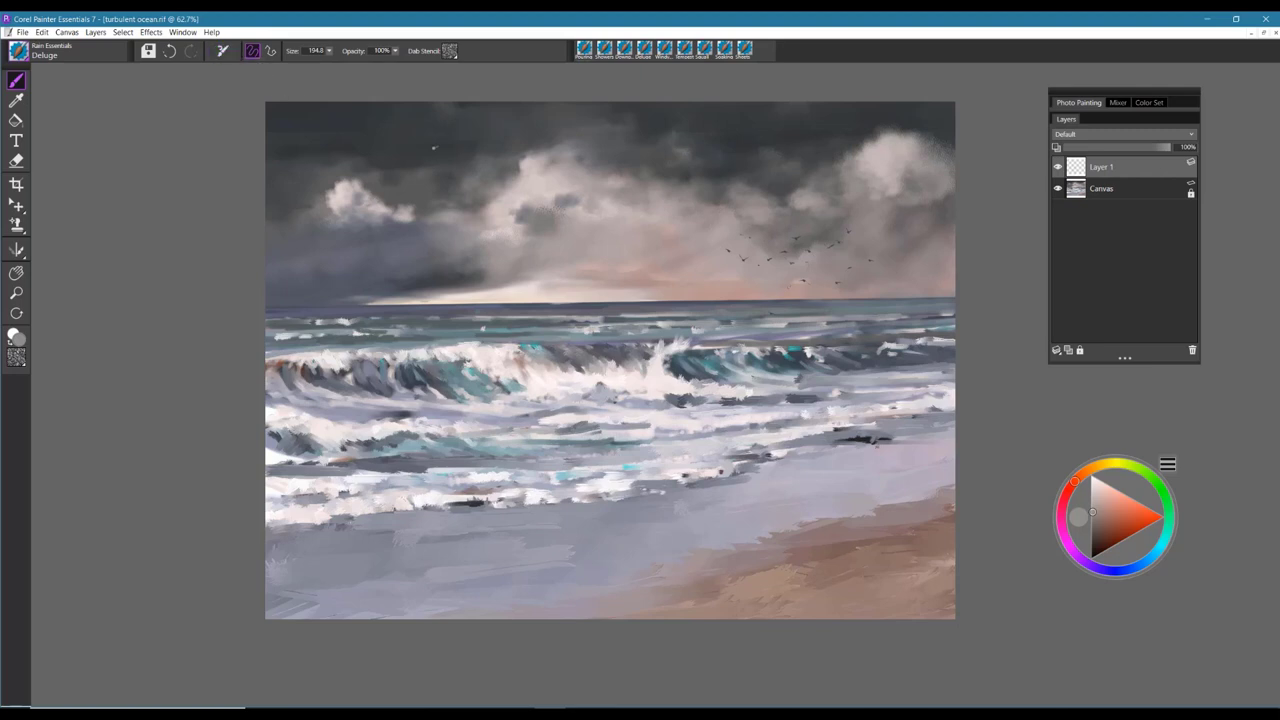
{"action": "mouse_move", "coordinate": [462, 130]}
{"action": "left_mouse_down"}
{"action": "mouse_move", "coordinate": [438, 285]}
{"action": "mouse_move", "coordinate": [415, 275]}
{"action": "left_mouse_up"}
{"action": "mouse_move", "coordinate": [585, 136]}
{"action": "left_mouse_down"}
{"action": "mouse_move", "coordinate": [755, 160]}
{"action": "mouse_move", "coordinate": [805, 190]}
{"action": "mouse_move", "coordinate": [930, 180]}
{"action": "left_mouse_up"}
{"action": "mouse_move", "coordinate": [407, 140]}
{"action": "left_mouse_down"}
{"action": "mouse_move", "coordinate": [305, 160]}
{"action": "mouse_move", "coordinate": [310, 215]}
{"action": "mouse_move", "coordinate": [367, 312]}
{"action": "left_mouse_up"}
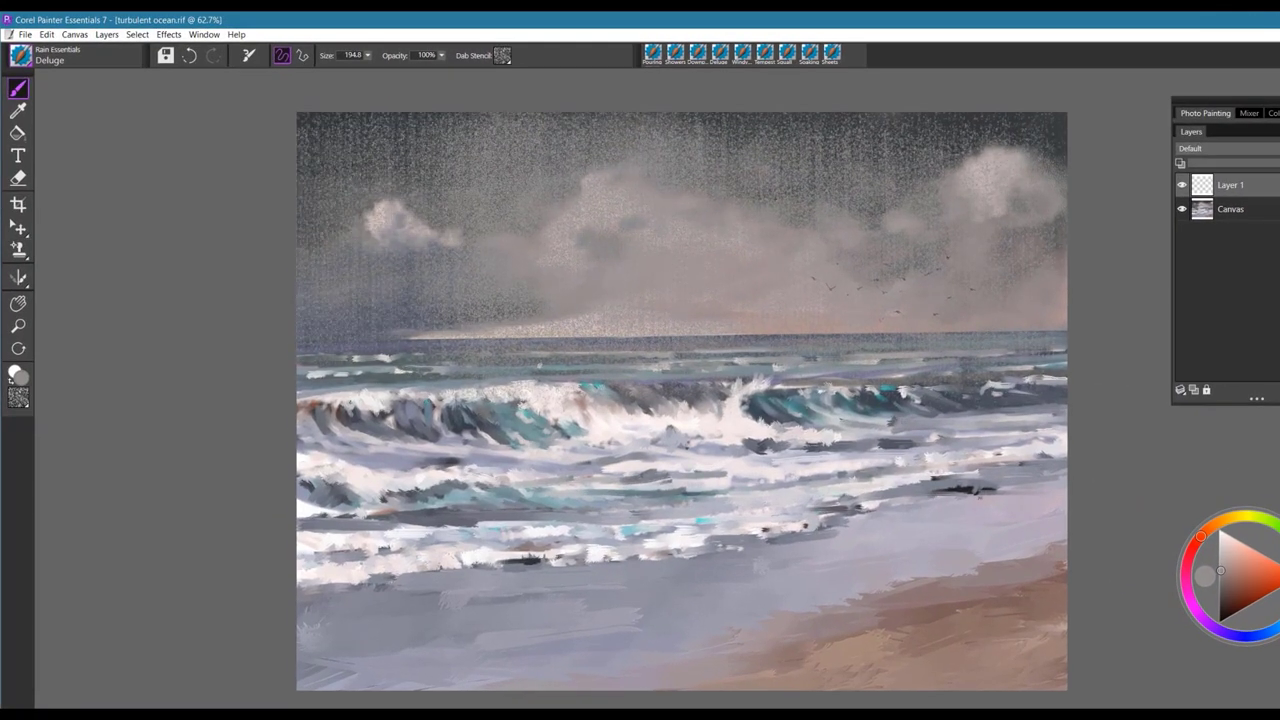
- Paint Deluge rain over the waves and shoreline, and lower Layer 1's opacity to 66%
{"action": "mouse_move", "coordinate": [748, 372]}
{"action": "left_mouse_down"}
{"action": "mouse_move", "coordinate": [728, 465]}
{"action": "mouse_move", "coordinate": [706, 480]}
{"action": "mouse_move", "coordinate": [752, 460]}
{"action": "mouse_move", "coordinate": [819, 351]}
{"action": "mouse_move", "coordinate": [836, 455]}
{"action": "mouse_move", "coordinate": [893, 440]}
{"action": "mouse_move", "coordinate": [952, 490]}
{"action": "mouse_move", "coordinate": [995, 410]}
{"action": "left_mouse_up"}
{"action": "mouse_move", "coordinate": [1042, 111]}
{"action": "left_mouse_down"}
{"action": "mouse_move", "coordinate": [1020, 430]}
{"action": "mouse_move", "coordinate": [945, 470]}
{"action": "mouse_move", "coordinate": [795, 490]}
{"action": "left_mouse_up"}
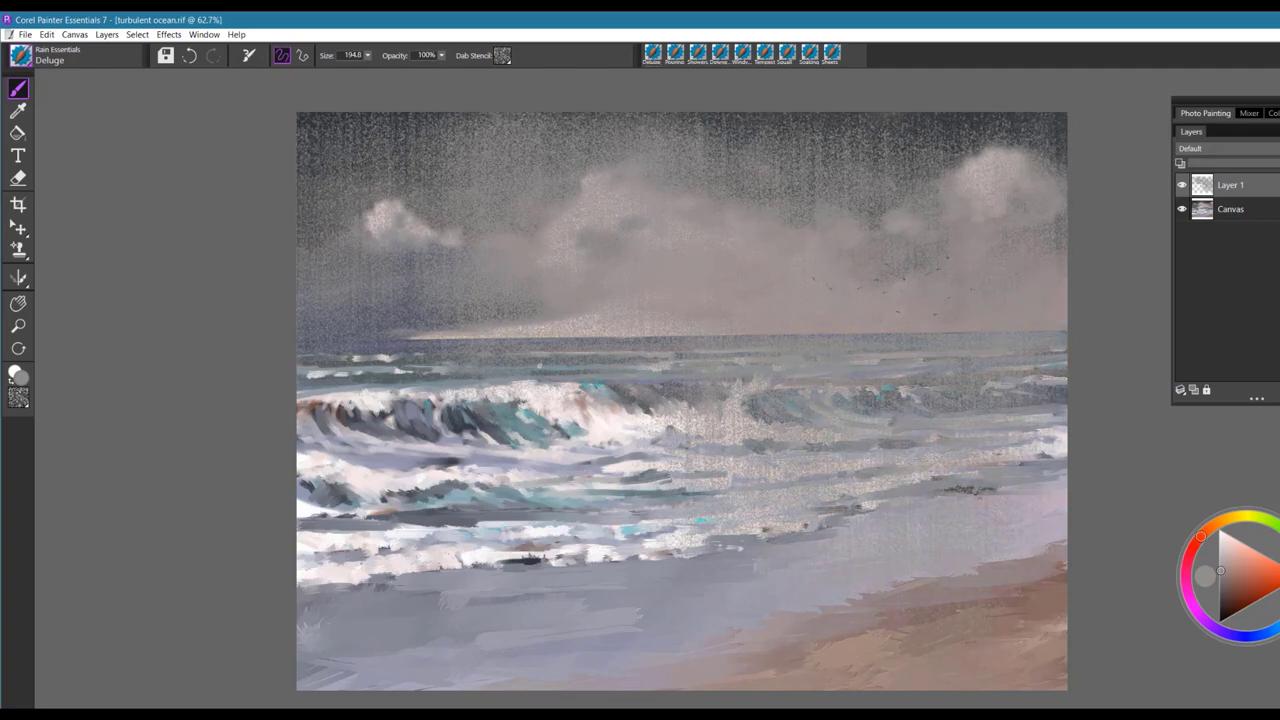
{"action": "mouse_move", "coordinate": [474, 110]}
{"action": "left_mouse_down"}
{"action": "mouse_move", "coordinate": [456, 508]}
{"action": "mouse_move", "coordinate": [554, 478]}
{"action": "left_mouse_up"}
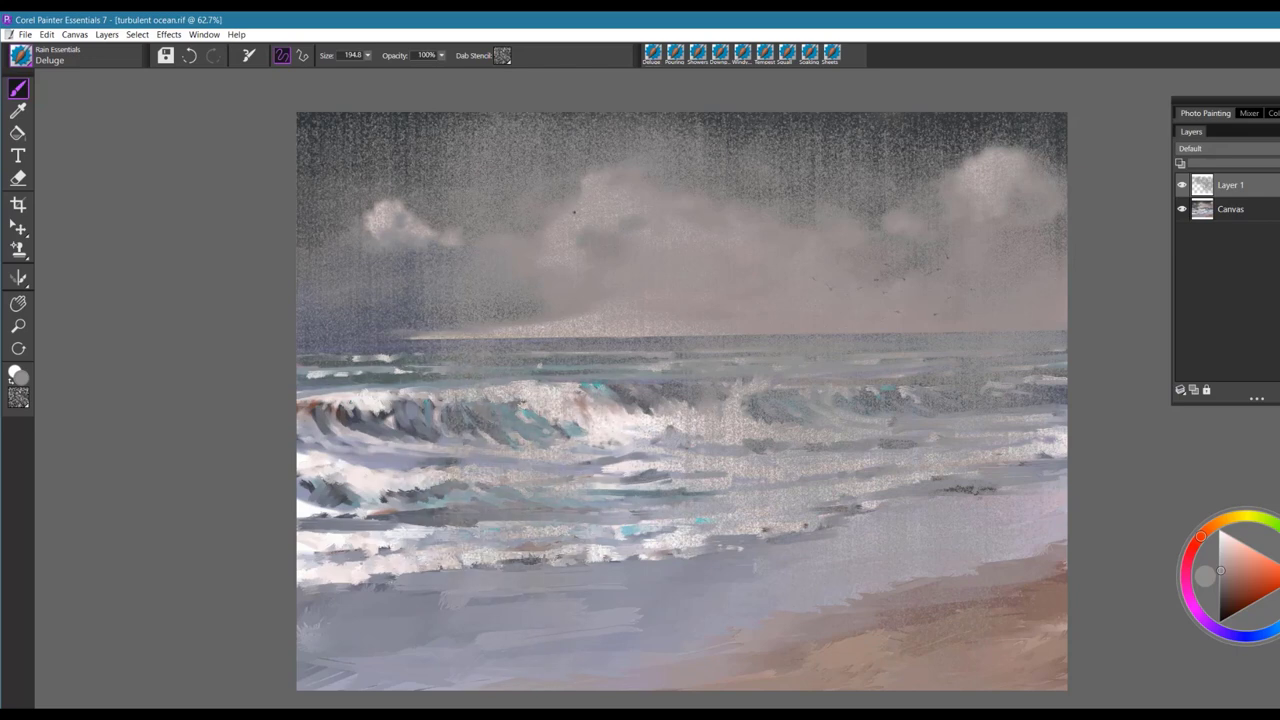
{"action": "left_click_drag", "start_coordinate": [610, 395], "coordinate": [566, 466]}
{"action": "left_click_drag", "start_coordinate": [648, 546], "coordinate": [682, 536]}
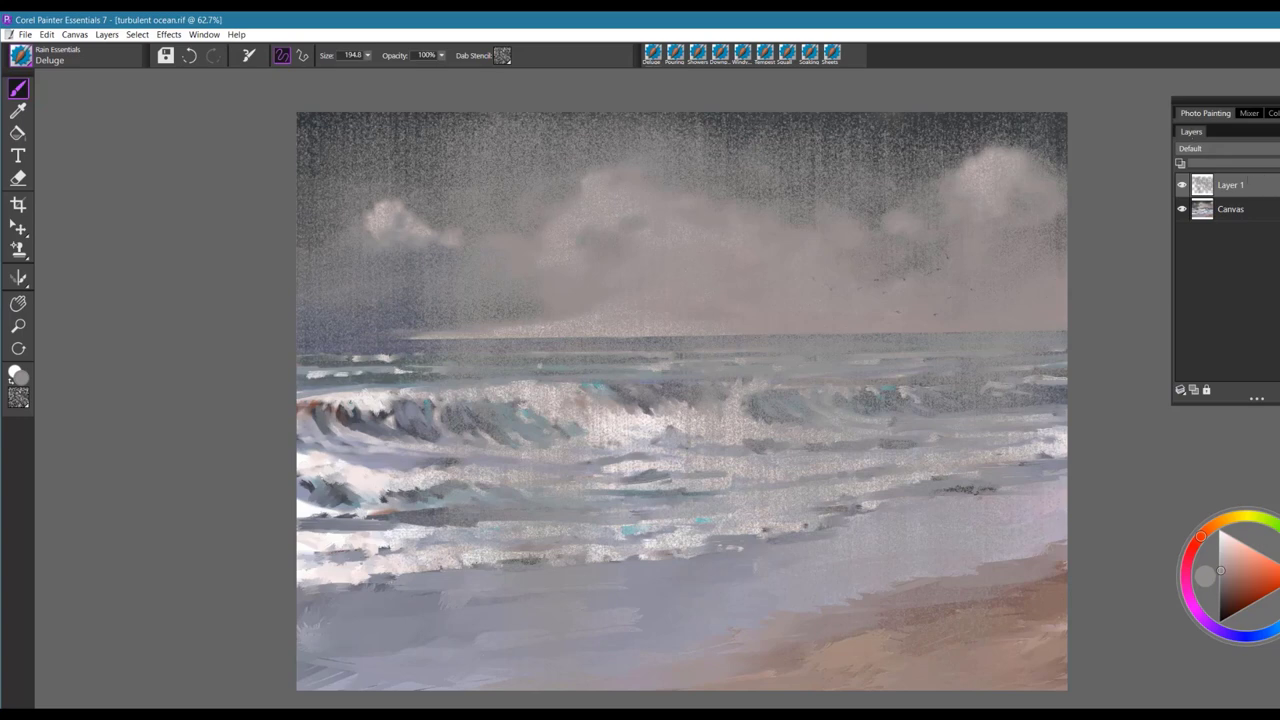
{"action": "left_click_drag", "start_coordinate": [1248, 160], "coordinate": [1176, 153]}
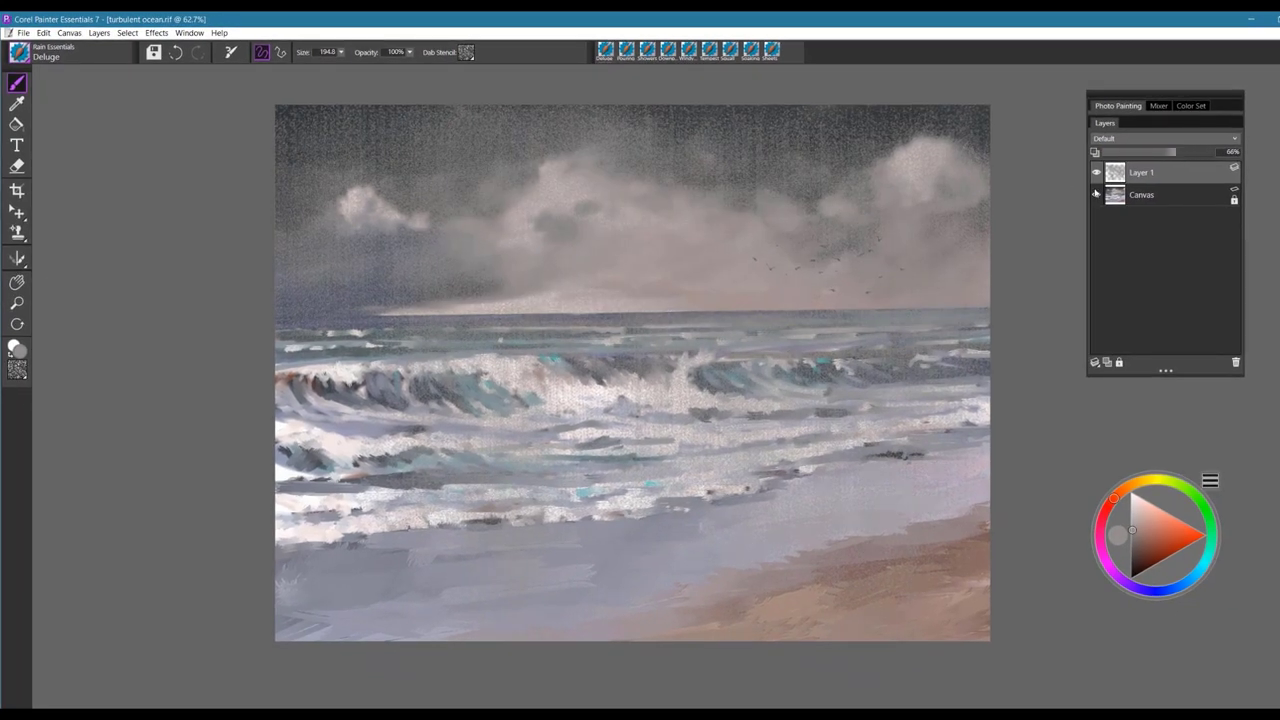
- Restore the cleared Layer 1 to 100% opacity and set the Deluge brush's opacity to 33%
{"action": "left_click_drag", "start_coordinate": [1177, 153], "coordinate": [1222, 151]}
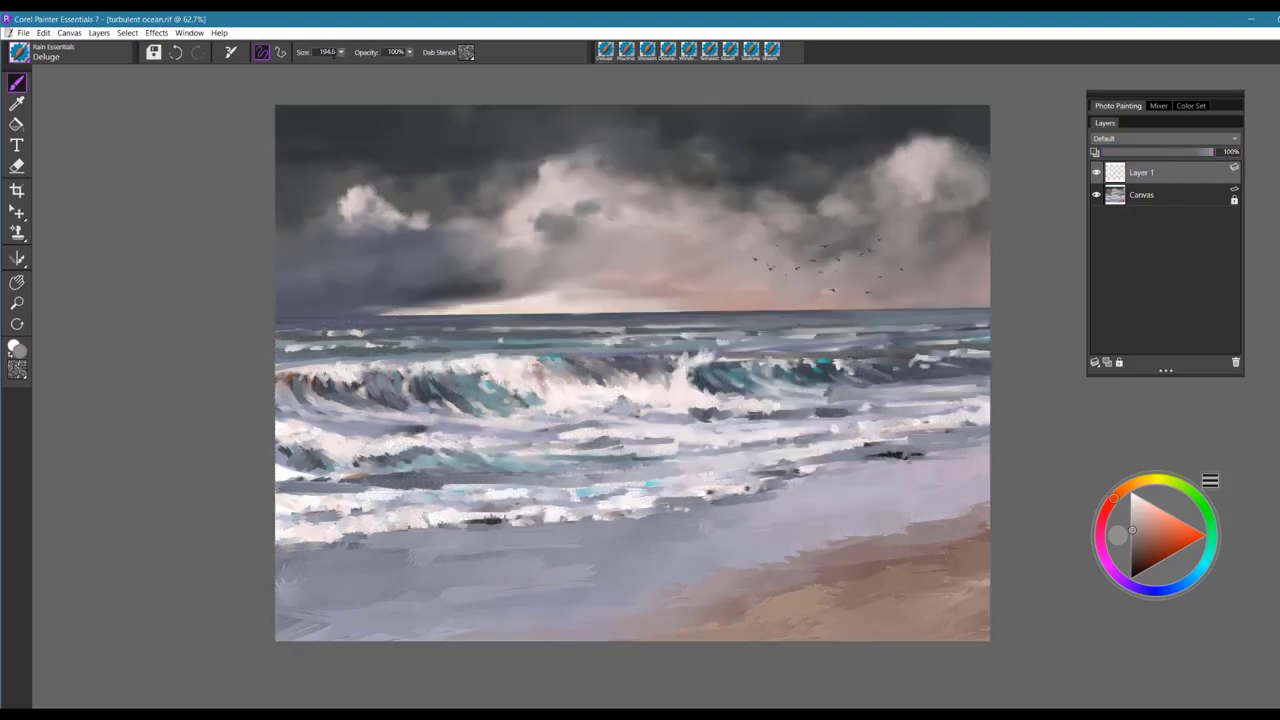
{"action": "left_click", "coordinate": [340, 54]}
{"action": "left_click", "coordinate": [409, 53]}
{"action": "left_click", "coordinate": [409, 53]}
{"action": "left_click_drag", "start_coordinate": [409, 53], "coordinate": [324, 52]}
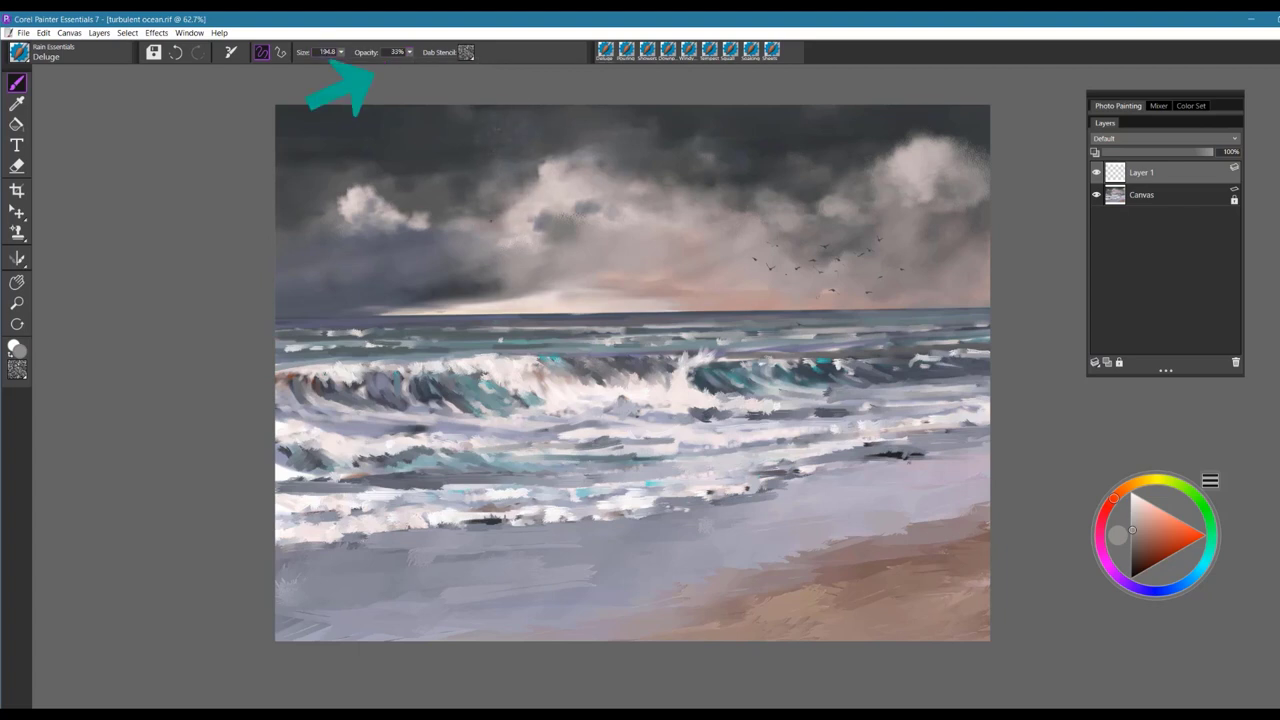
- Paint fainter Deluge rain from the sky down over the waves and the shoreline
{"action": "mouse_move", "coordinate": [491, 217]}
{"action": "left_mouse_down"}
{"action": "mouse_move", "coordinate": [460, 366]}
{"action": "mouse_move", "coordinate": [512, 312]}
{"action": "mouse_move", "coordinate": [502, 372]}
{"action": "mouse_move", "coordinate": [410, 312]}
{"action": "mouse_move", "coordinate": [365, 318]}
{"action": "left_mouse_up"}
{"action": "left_click_drag", "start_coordinate": [560, 288], "coordinate": [597, 402]}
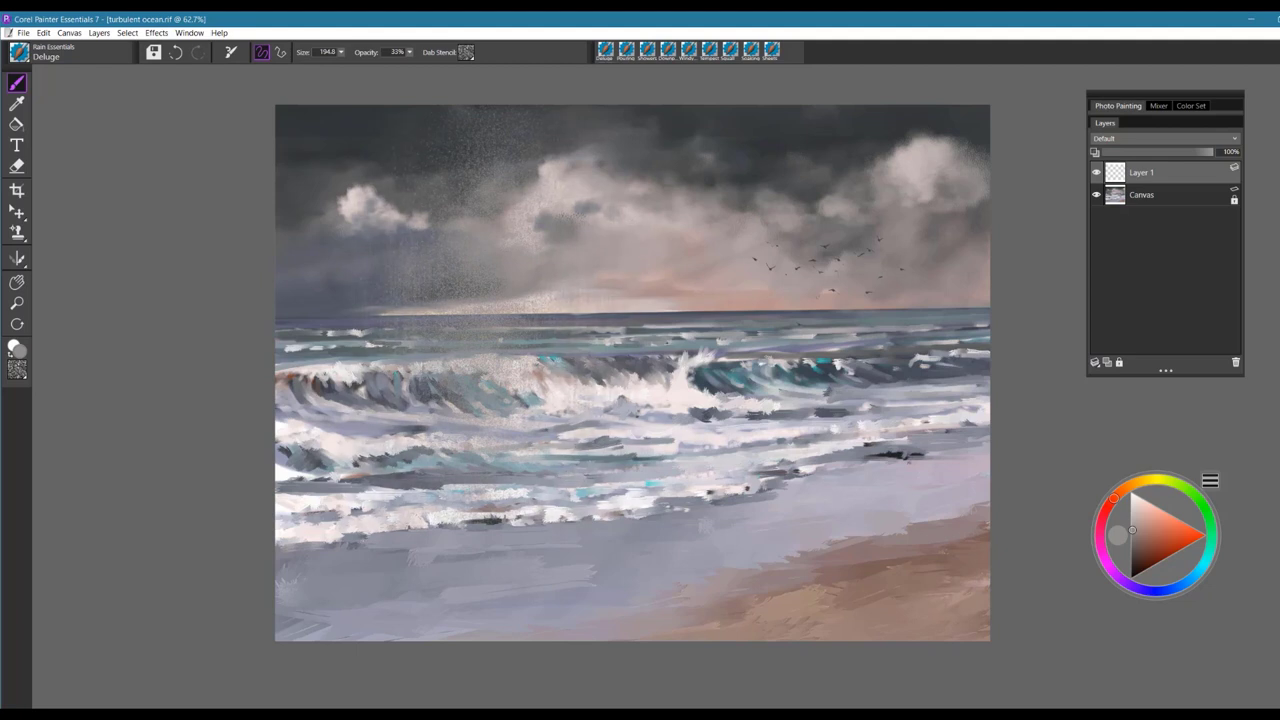
{"action": "left_click_drag", "start_coordinate": [665, 302], "coordinate": [680, 412]}
{"action": "left_click_drag", "start_coordinate": [700, 352], "coordinate": [730, 408]}
{"action": "left_click_drag", "start_coordinate": [790, 312], "coordinate": [825, 385]}
{"action": "mouse_move", "coordinate": [857, 205]}
{"action": "left_mouse_down"}
{"action": "mouse_move", "coordinate": [850, 415]}
{"action": "mouse_move", "coordinate": [908, 365]}
{"action": "mouse_move", "coordinate": [978, 385]}
{"action": "left_mouse_up"}
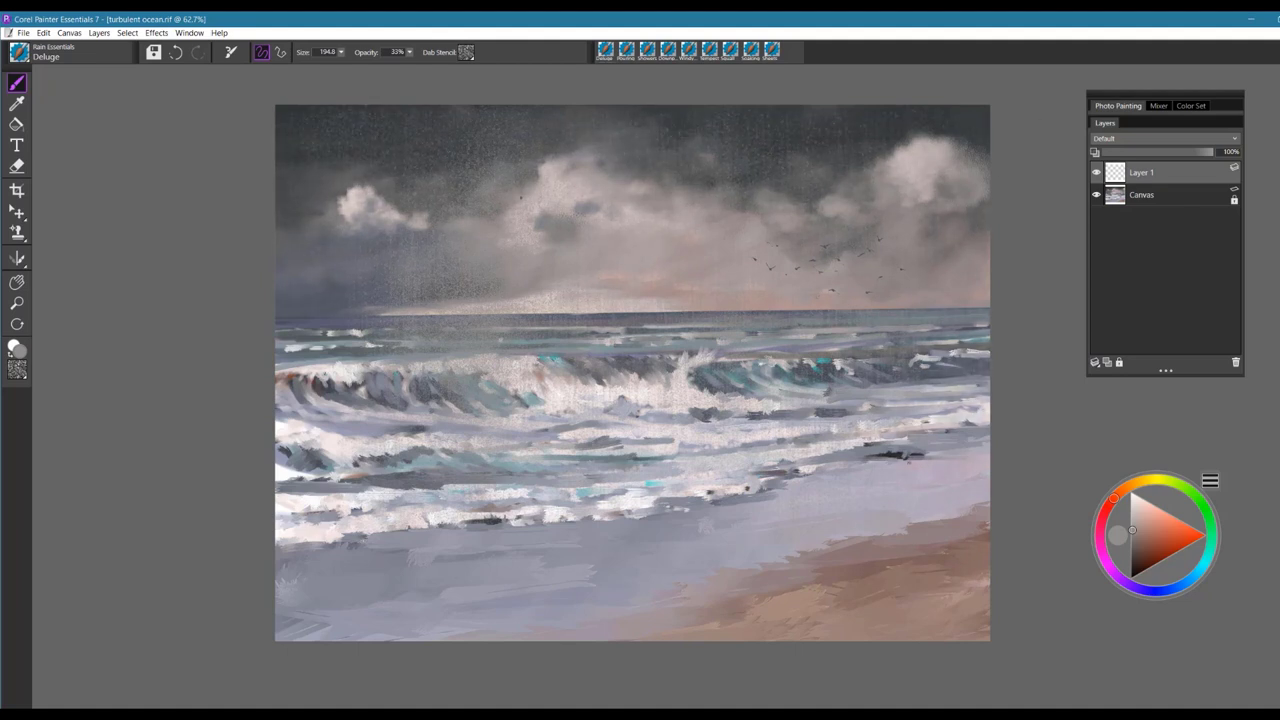
{"action": "mouse_move", "coordinate": [526, 362]}
{"action": "left_mouse_down"}
{"action": "mouse_move", "coordinate": [540, 425]}
{"action": "mouse_move", "coordinate": [788, 458]}
{"action": "left_mouse_up"}
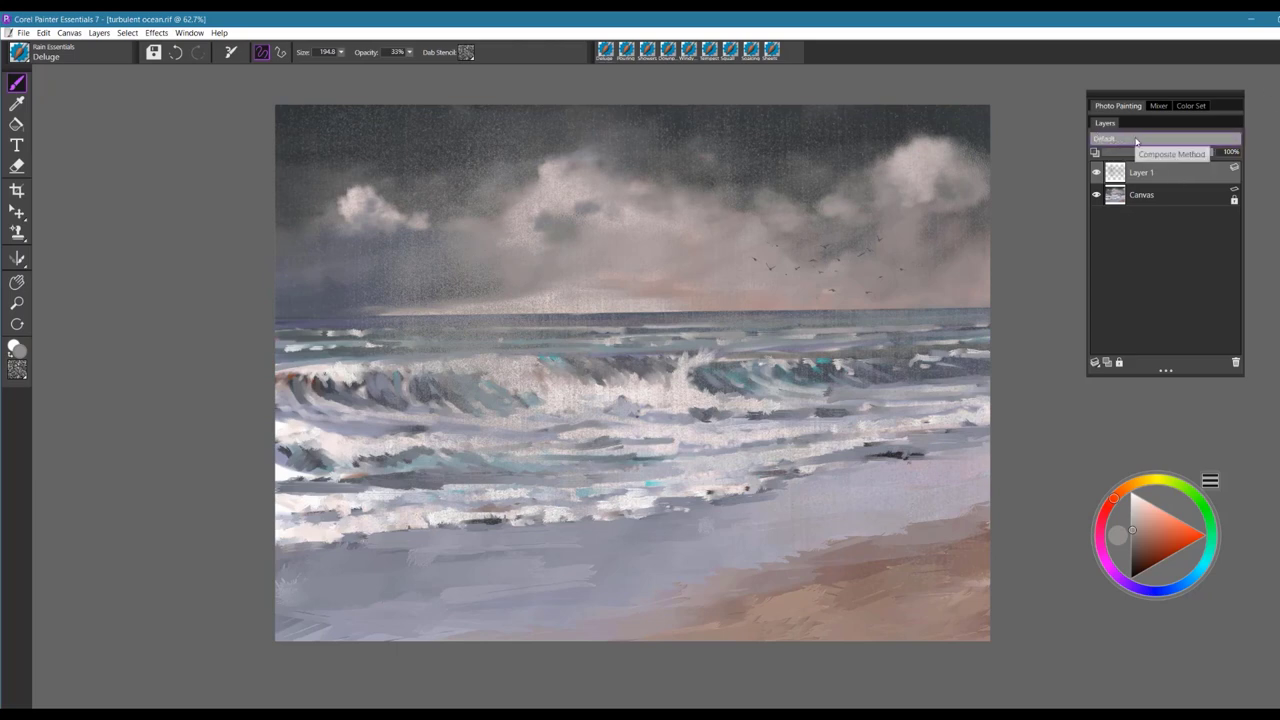
- Try Overlay and then Screen as Layer 1's composite method, and lower the layer's opacity to 72%
{"action": "left_click", "coordinate": [1136, 140]}
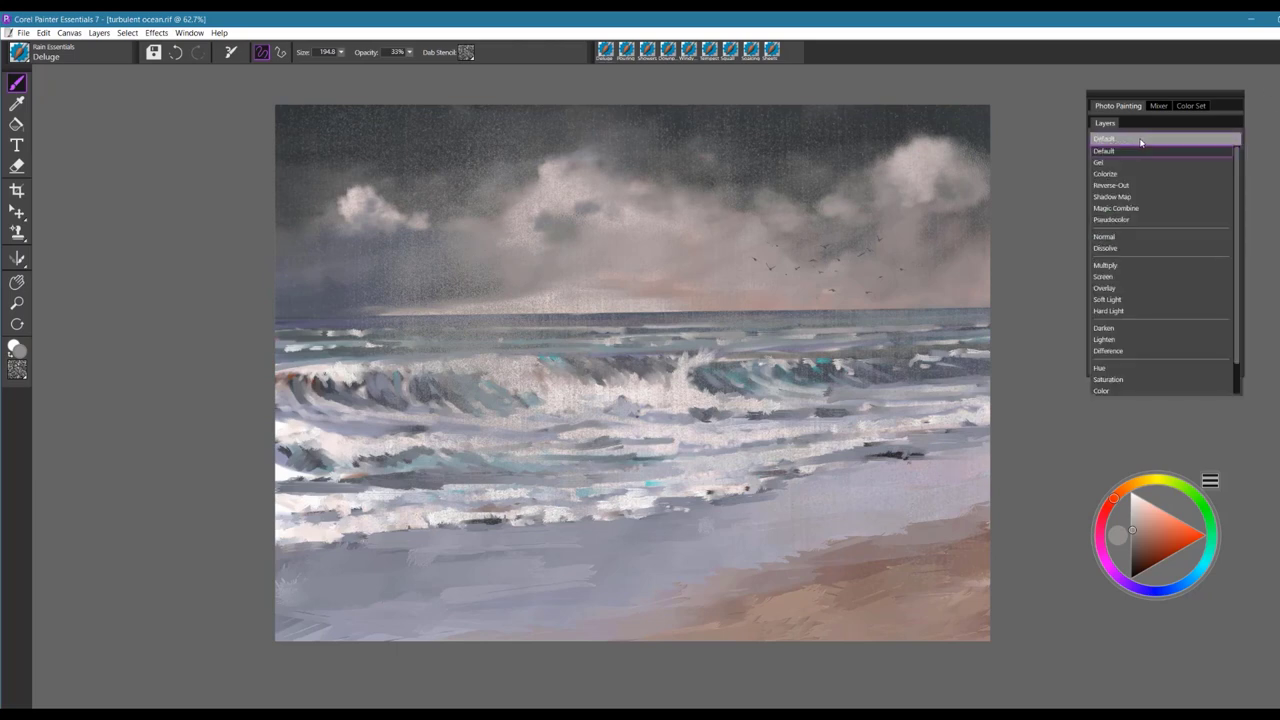
{"action": "left_click", "coordinate": [1115, 288]}
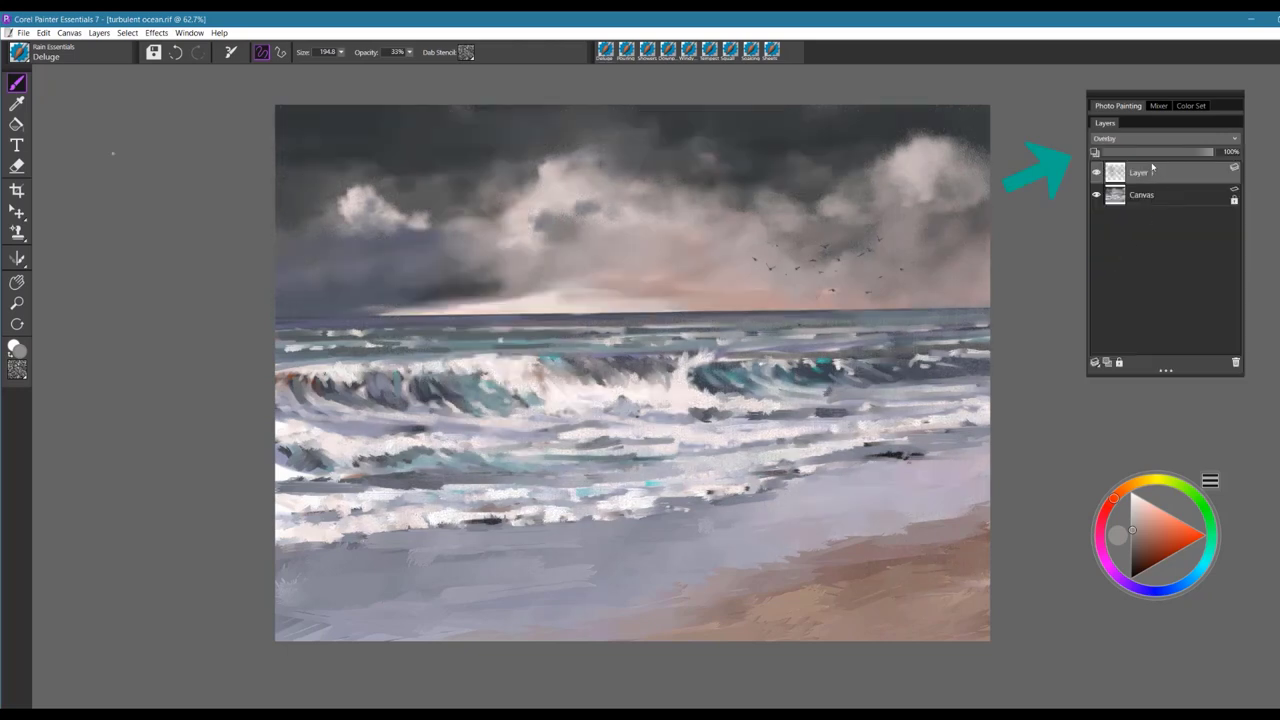
{"action": "left_click", "coordinate": [1112, 139]}
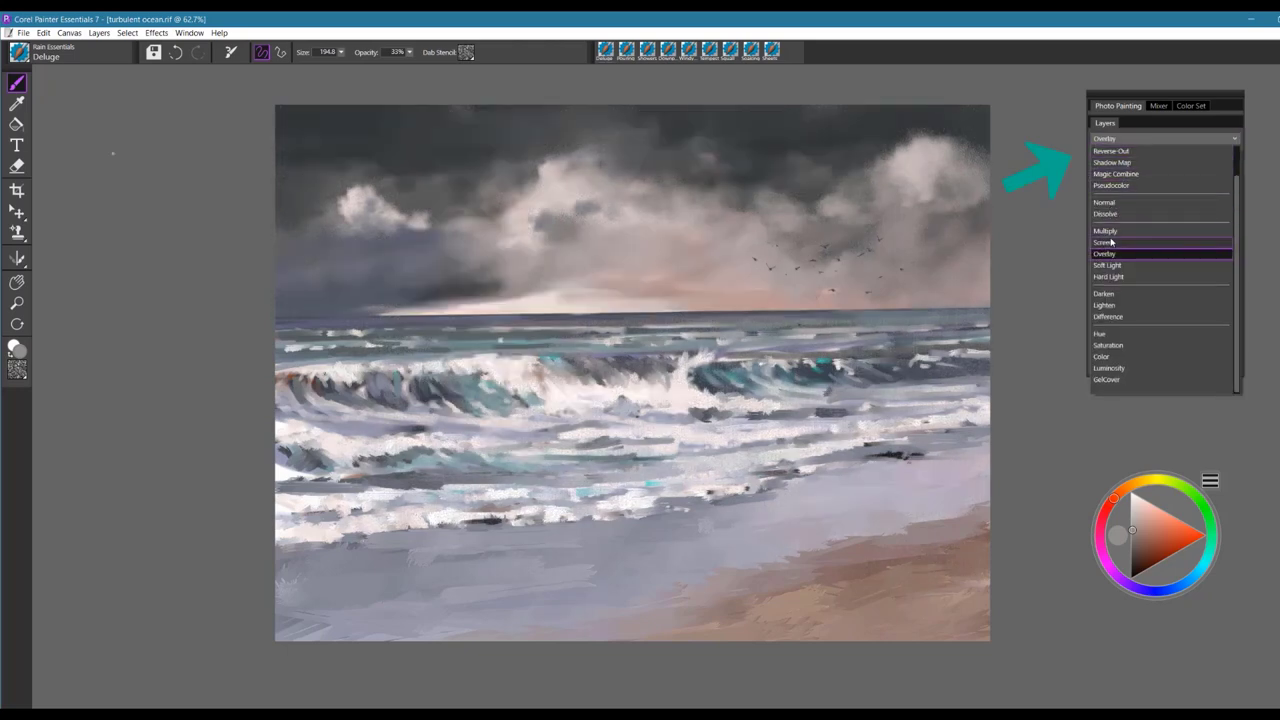
{"action": "left_click", "coordinate": [1104, 242]}
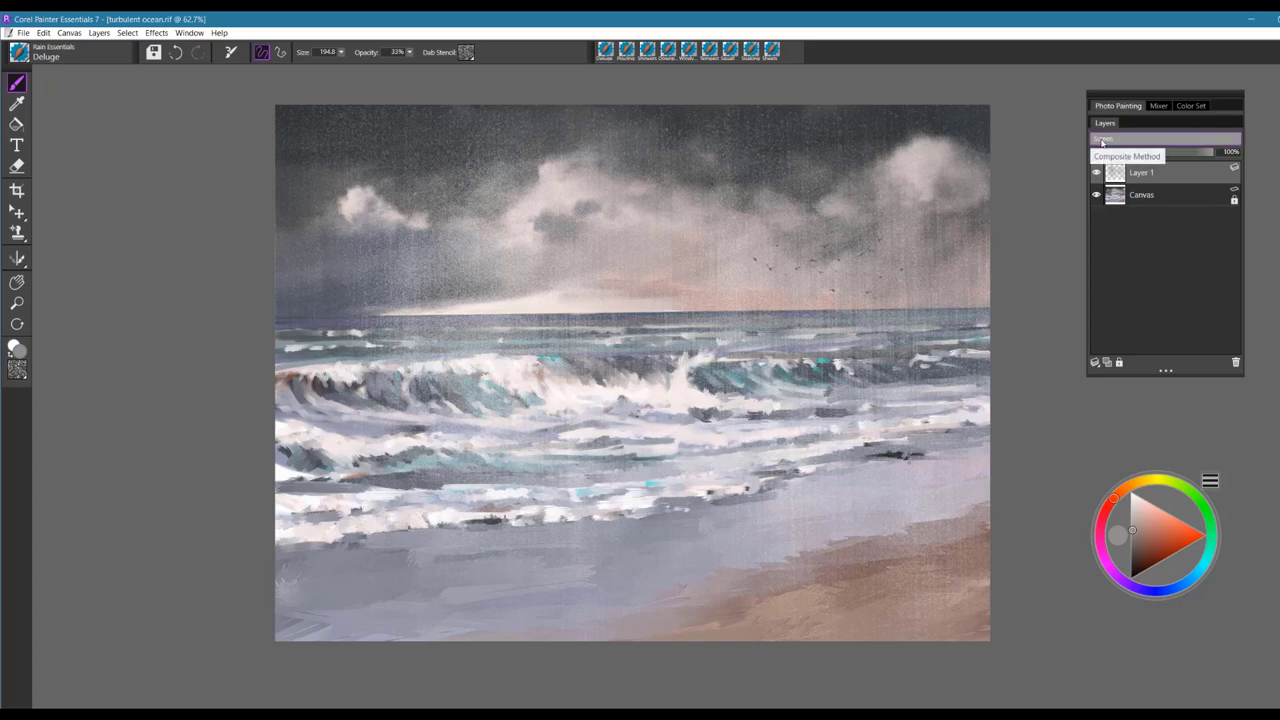
{"action": "left_click_drag", "start_coordinate": [1215, 152], "coordinate": [1184, 156]}
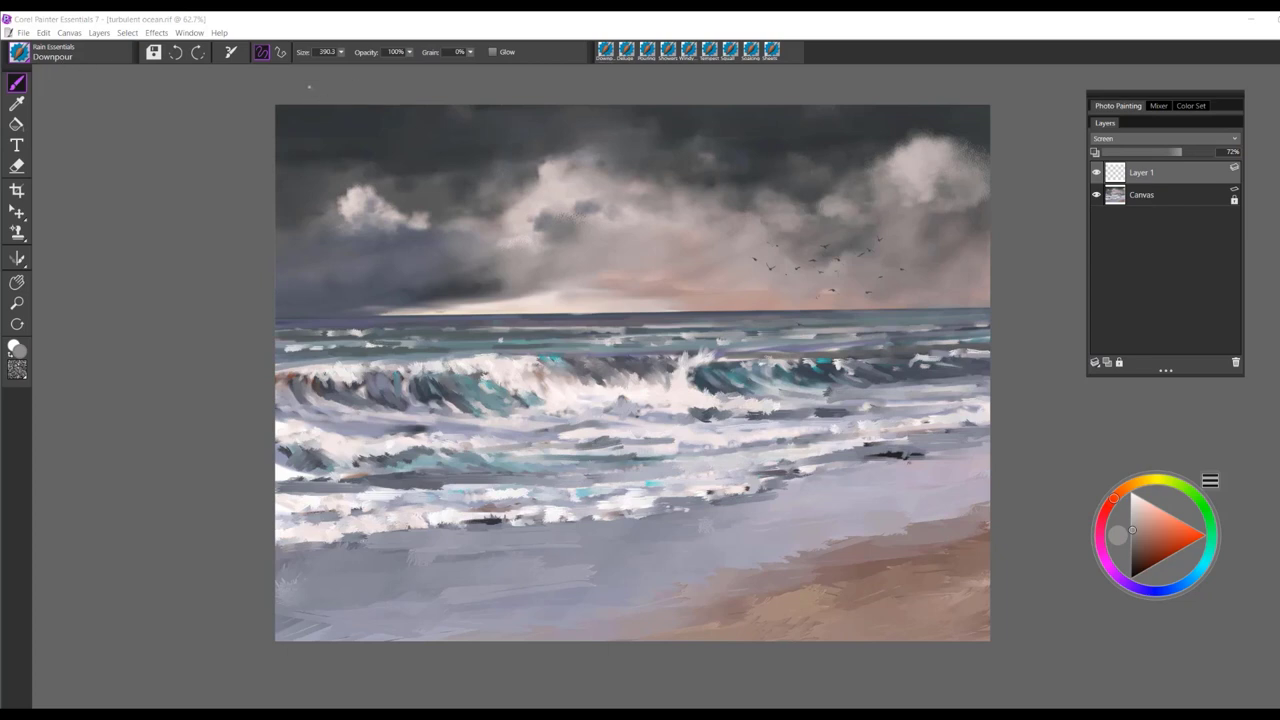
- Paint Downpour rain over the dark clouds above the horizon and set Layer 1's composite method to Default
{"action": "mouse_move", "coordinate": [313, 86]}
{"action": "left_mouse_down"}
{"action": "mouse_move", "coordinate": [350, 140]}
{"action": "mouse_move", "coordinate": [415, 190]}
{"action": "mouse_move", "coordinate": [430, 260]}
{"action": "mouse_move", "coordinate": [405, 330]}
{"action": "left_mouse_up"}
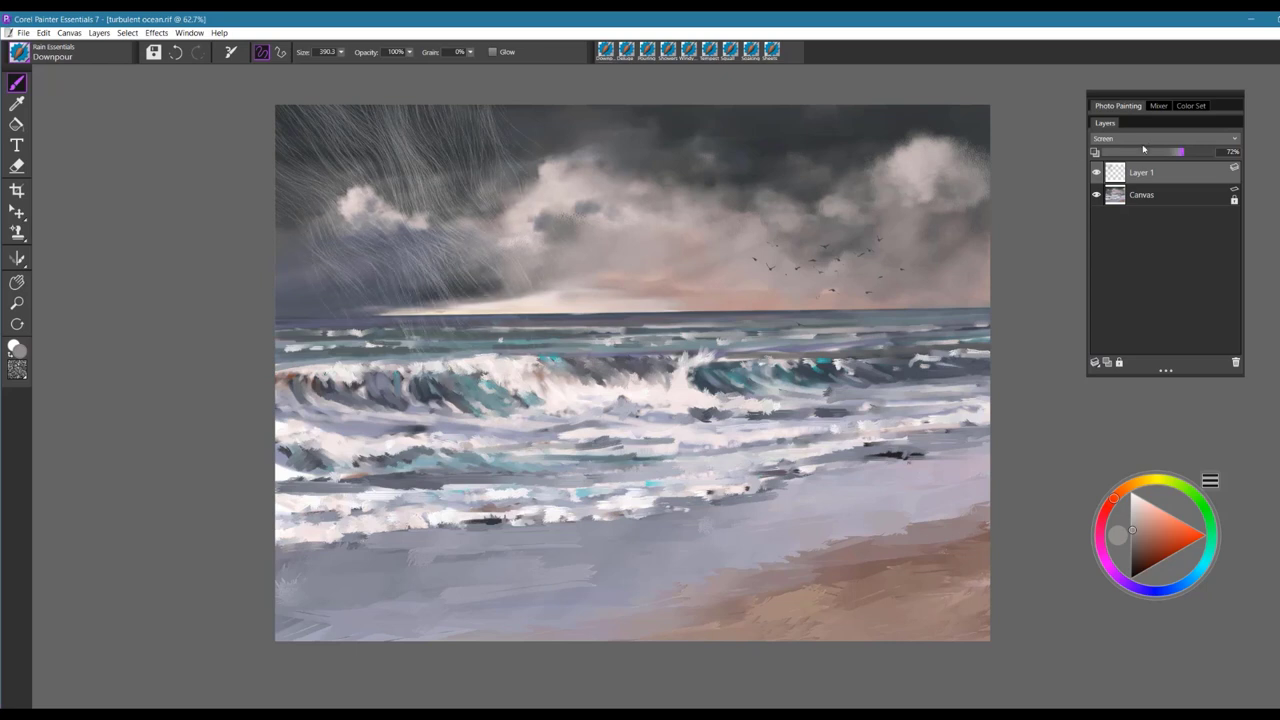
{"action": "left_click", "coordinate": [1150, 139]}
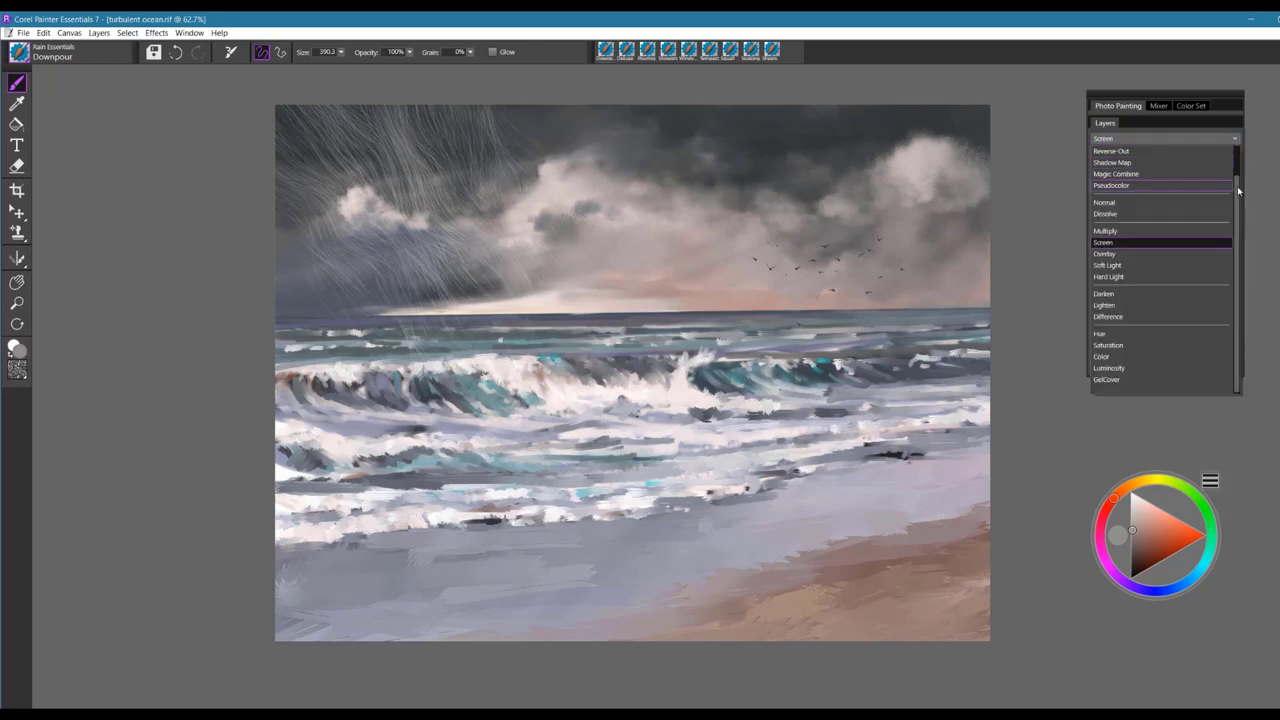
{"action": "scroll", "coordinate": [1238, 190], "scroll_direction": "up", "scroll_amount": 1}
{"action": "left_click", "coordinate": [1151, 149]}
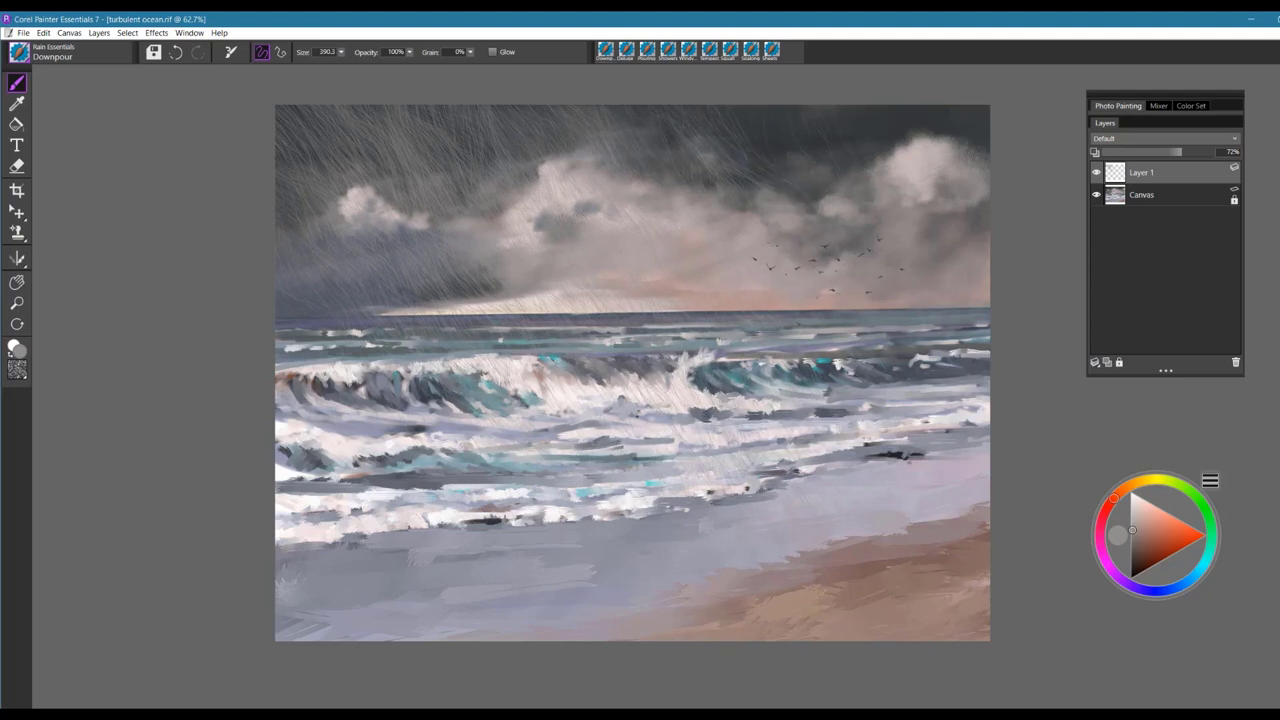
- Extend the Downpour rain from the clouds down over the waves, and clear Layer 1
{"action": "left_click_drag", "start_coordinate": [770, 170], "coordinate": [750, 400]}
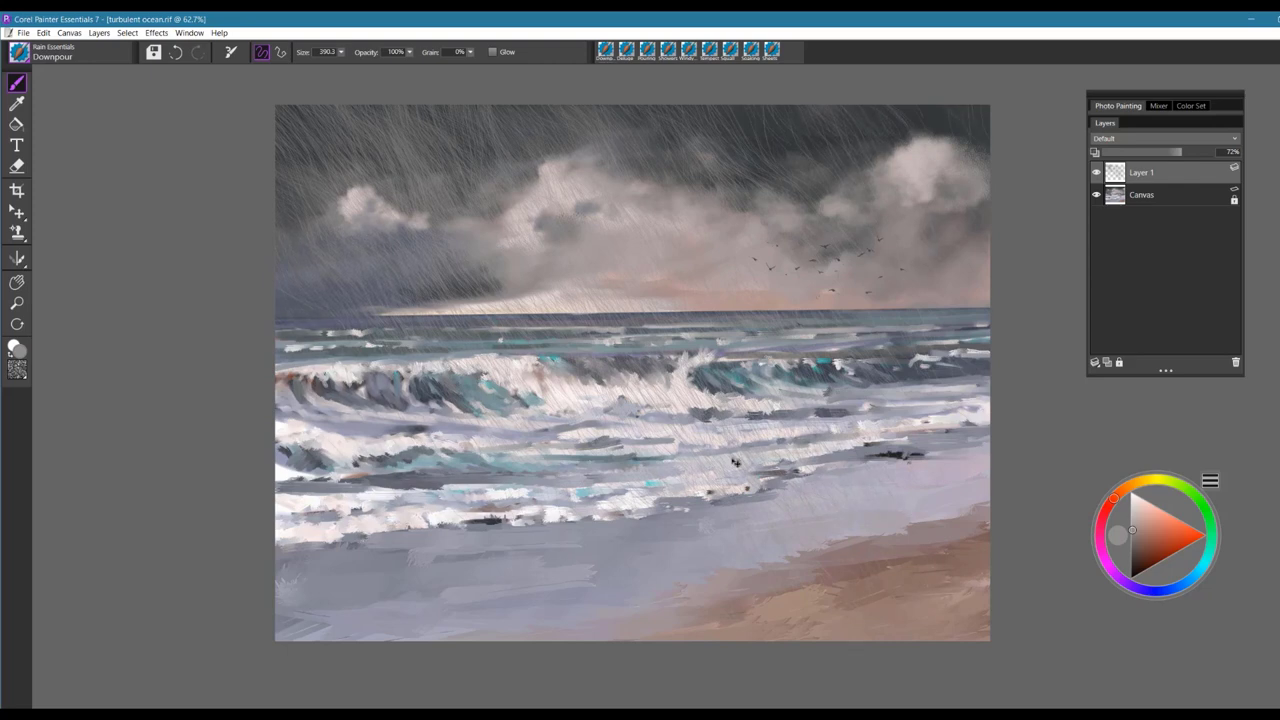
{"action": "key", "text": "ctrl+a"}
{"action": "key", "text": "Delete"}
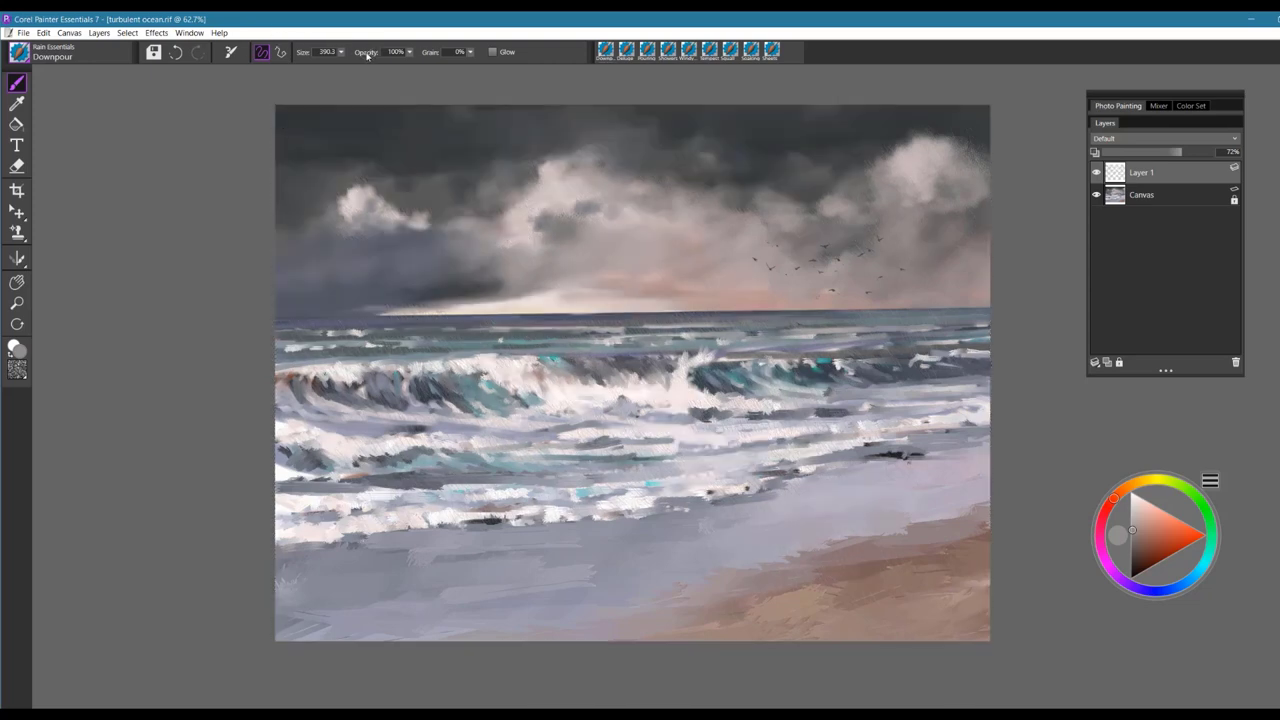
- Set the Downpour brush size to 14.3 and paint short slanted rain strokes beneath the clouds along the horizon
{"action": "left_click", "coordinate": [341, 52]}
{"action": "left_click_drag", "start_coordinate": [341, 55], "coordinate": [278, 57]}
{"action": "mouse_move", "coordinate": [438, 272]}
{"action": "left_mouse_down"}
{"action": "mouse_move", "coordinate": [466, 311]}
{"action": "mouse_move", "coordinate": [449, 296]}
{"action": "mouse_move", "coordinate": [466, 311]}
{"action": "mouse_move", "coordinate": [453, 300]}
{"action": "mouse_move", "coordinate": [479, 307]}
{"action": "mouse_move", "coordinate": [456, 295]}
{"action": "mouse_move", "coordinate": [535, 307]}
{"action": "left_mouse_up"}
{"action": "left_click_drag", "start_coordinate": [372, 289], "coordinate": [396, 303]}
{"action": "mouse_move", "coordinate": [410, 289]}
{"action": "left_mouse_down"}
{"action": "mouse_move", "coordinate": [473, 300]}
{"action": "mouse_move", "coordinate": [431, 307]}
{"action": "left_mouse_up"}
{"action": "left_click_drag", "start_coordinate": [445, 304], "coordinate": [457, 313]}
{"action": "left_click_drag", "start_coordinate": [473, 303], "coordinate": [542, 307]}
{"action": "left_click_drag", "start_coordinate": [551, 298], "coordinate": [591, 319]}
{"action": "left_click_drag", "start_coordinate": [463, 273], "coordinate": [475, 289]}
{"action": "left_click_drag", "start_coordinate": [510, 301], "coordinate": [530, 311]}
{"action": "mouse_move", "coordinate": [383, 293]}
{"action": "left_mouse_down"}
{"action": "mouse_move", "coordinate": [399, 303]}
{"action": "mouse_move", "coordinate": [352, 315]}
{"action": "mouse_move", "coordinate": [390, 305]}
{"action": "left_mouse_up"}
{"action": "left_click_drag", "start_coordinate": [398, 293], "coordinate": [416, 307]}
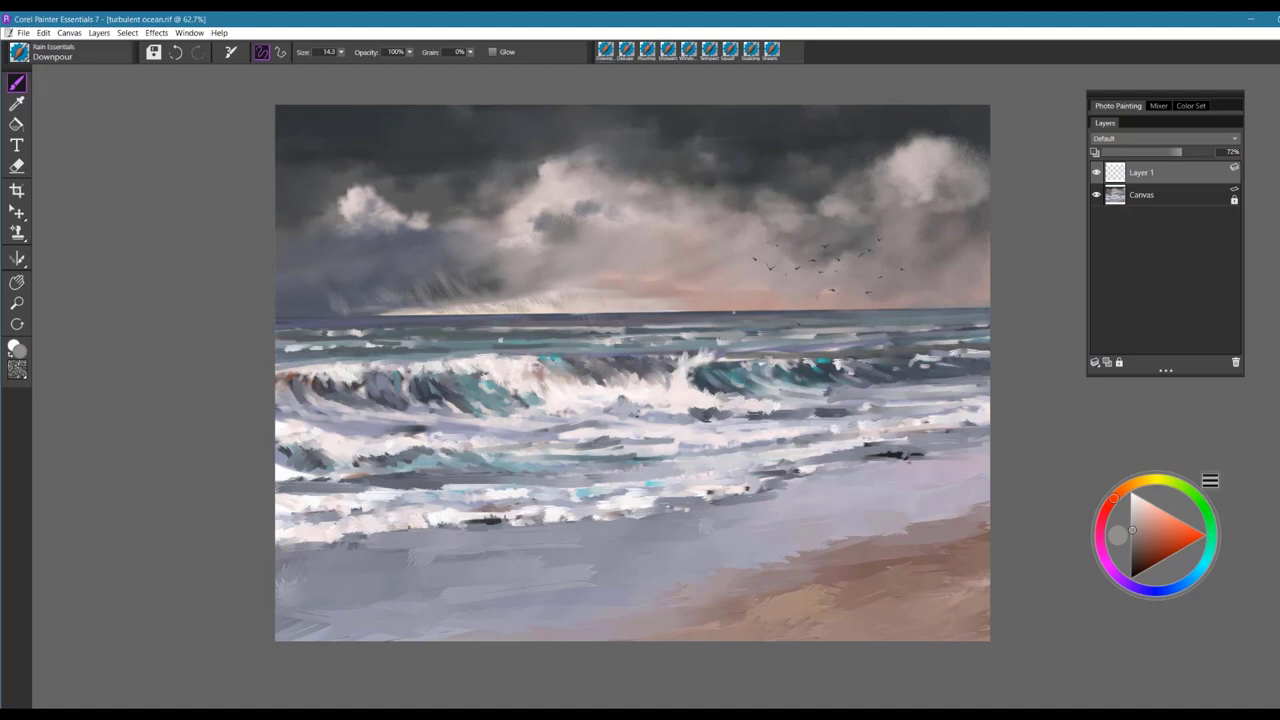
- Try Layer 1 at 50% opacity, restore it to 100%, and clear its rain strokes
{"action": "left_click_drag", "start_coordinate": [1180, 152], "coordinate": [1164, 155]}
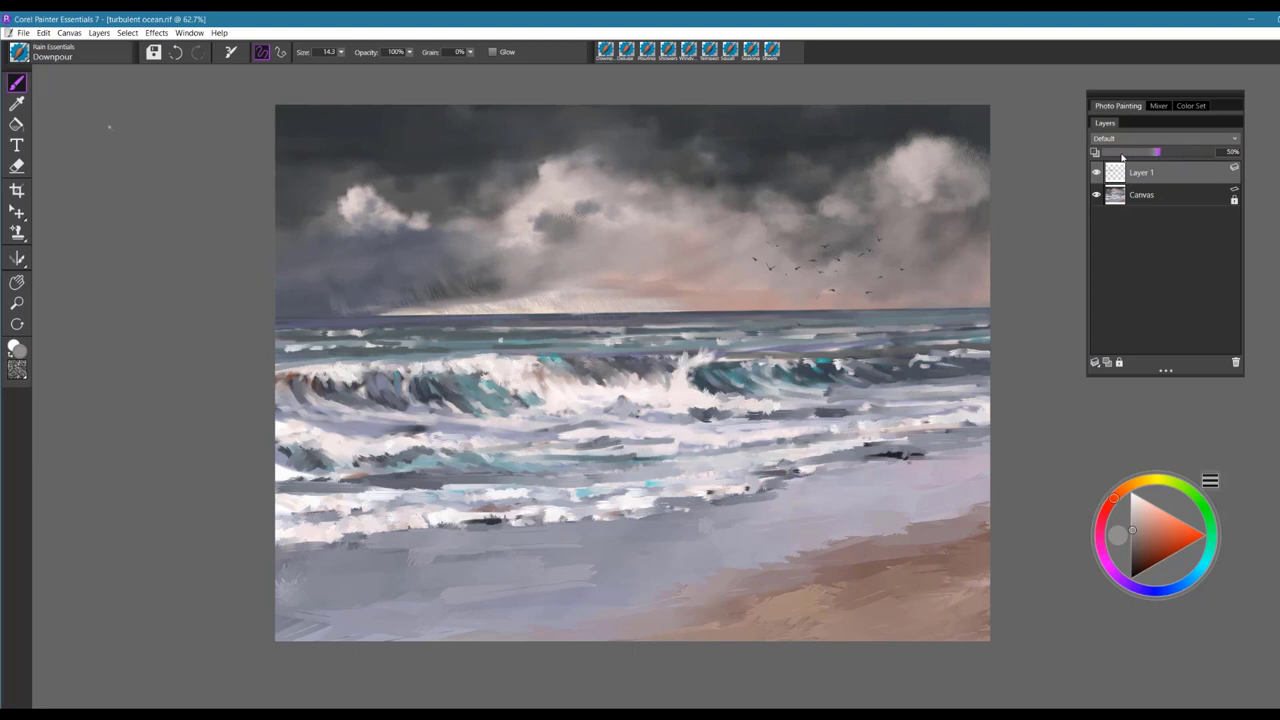
{"action": "left_click_drag", "start_coordinate": [1157, 152], "coordinate": [1214, 152]}
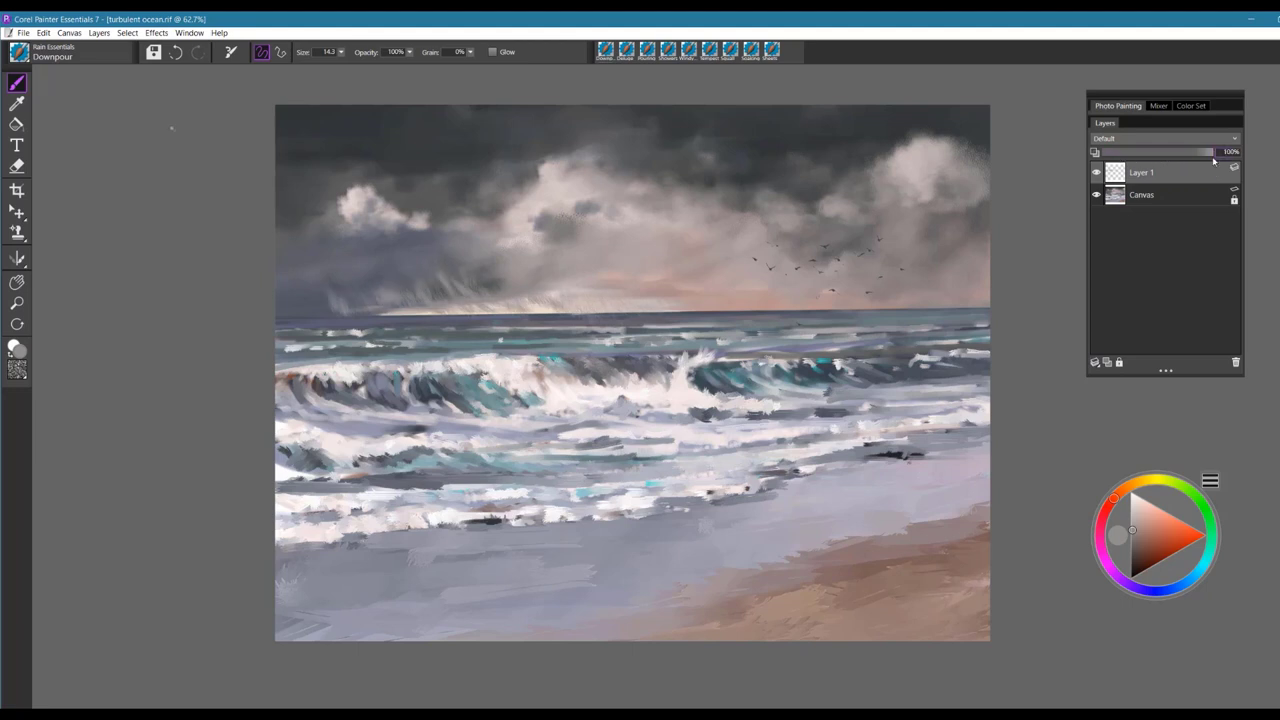
{"action": "key", "text": "ctrl+a"}
{"action": "key", "text": "Delete"}
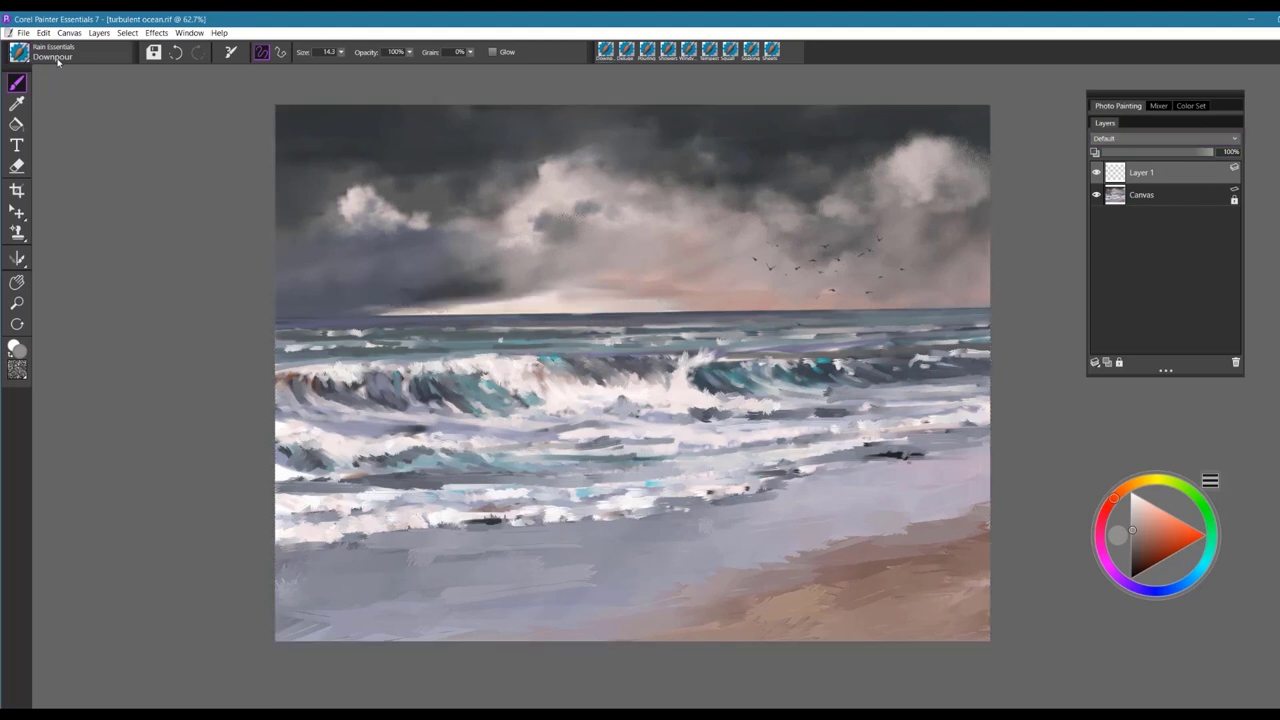
- Select the Drenching brush from Rain Essentials and paint a vertical band of rain from the sky to the surf
{"action": "left_click", "coordinate": [19, 53]}
{"action": "left_click", "coordinate": [190, 210]}
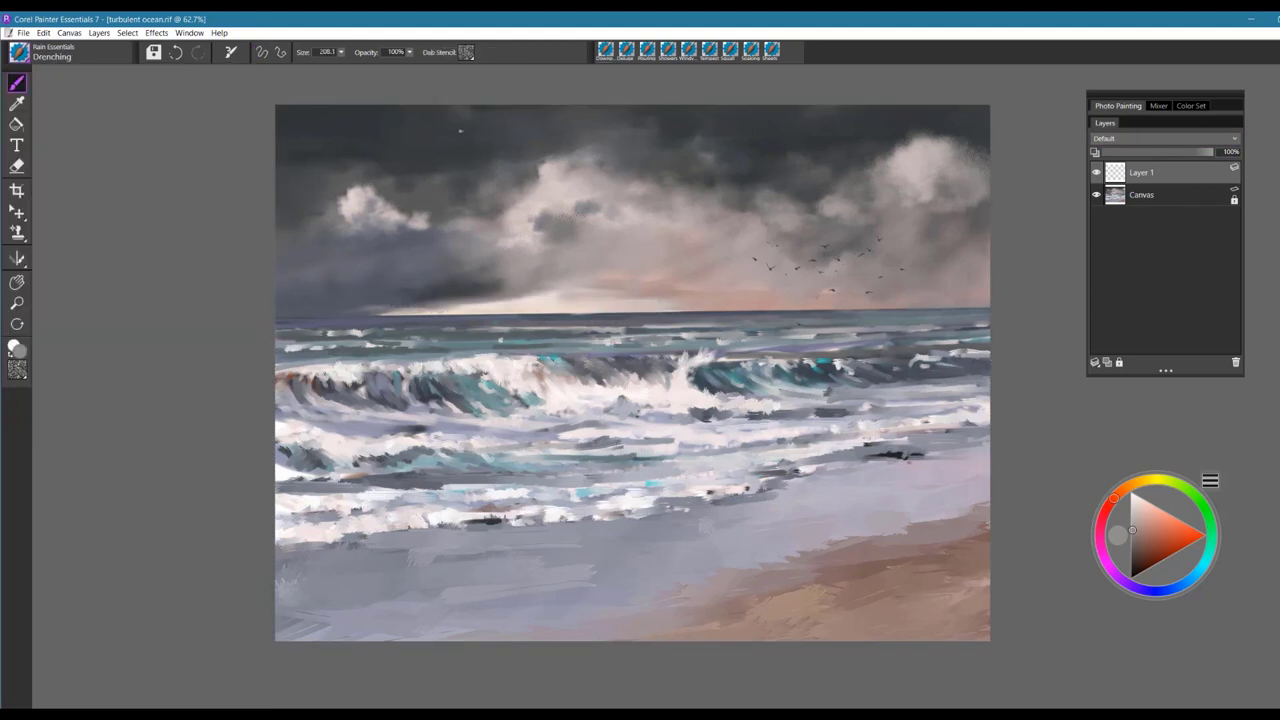
{"action": "left_click_drag", "start_coordinate": [440, 108], "coordinate": [525, 118]}
{"action": "left_click_drag", "start_coordinate": [485, 300], "coordinate": [500, 470]}
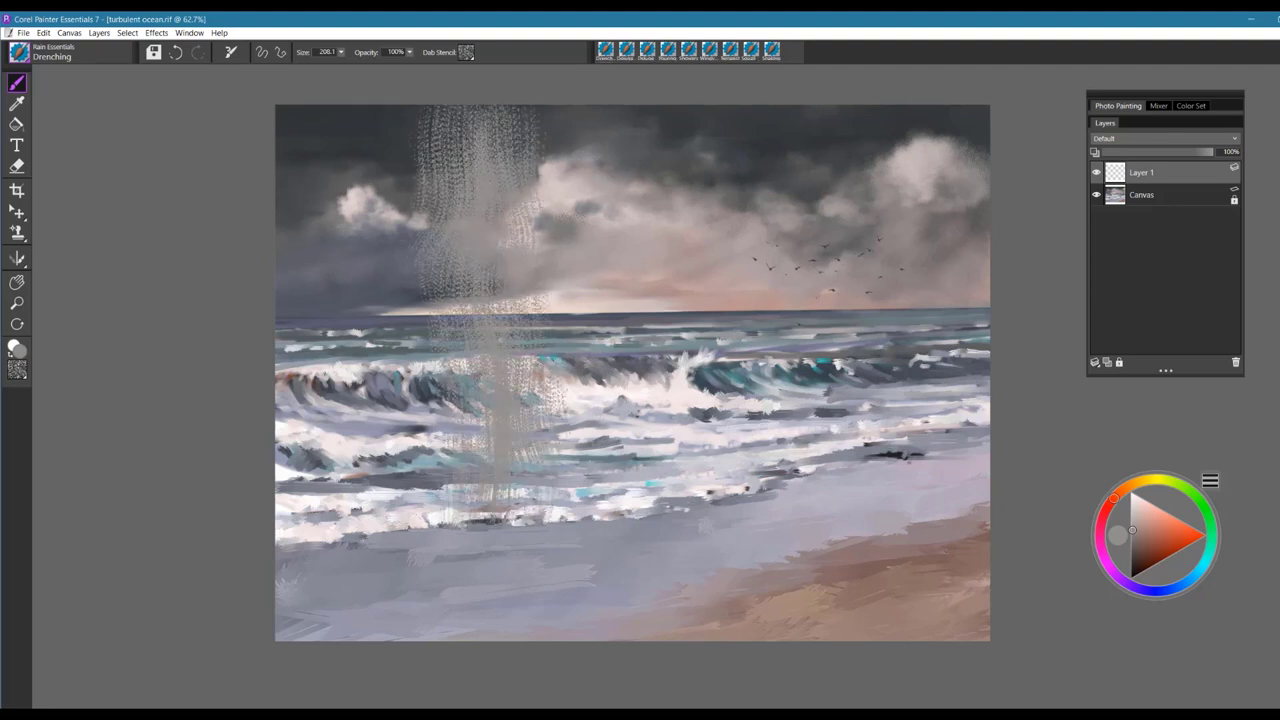
- Cover the rest of the seascape with vertical Drenching strokes, and clear Layer 1
{"action": "left_click_drag", "start_coordinate": [420, 106], "coordinate": [425, 530]}
{"action": "left_click_drag", "start_coordinate": [548, 106], "coordinate": [565, 450]}
{"action": "mouse_move", "coordinate": [650, 106]}
{"action": "left_mouse_down"}
{"action": "mouse_move", "coordinate": [660, 515]}
{"action": "mouse_move", "coordinate": [645, 520]}
{"action": "left_mouse_up"}
{"action": "left_click_drag", "start_coordinate": [770, 108], "coordinate": [760, 525]}
{"action": "left_click_drag", "start_coordinate": [830, 115], "coordinate": [845, 605]}
{"action": "left_click_drag", "start_coordinate": [925, 108], "coordinate": [935, 590]}
{"action": "left_click_drag", "start_coordinate": [330, 106], "coordinate": [340, 570]}
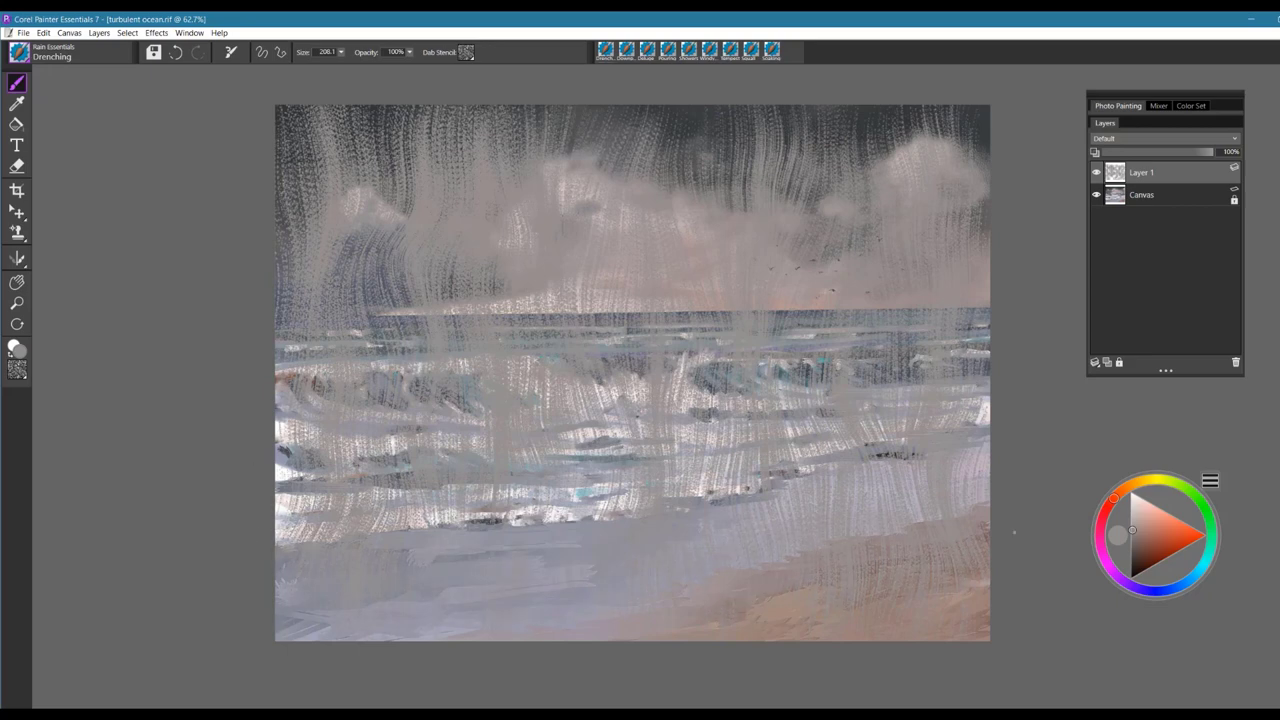
{"action": "key", "text": "ctrl+a"}
{"action": "key", "text": "Delete"}
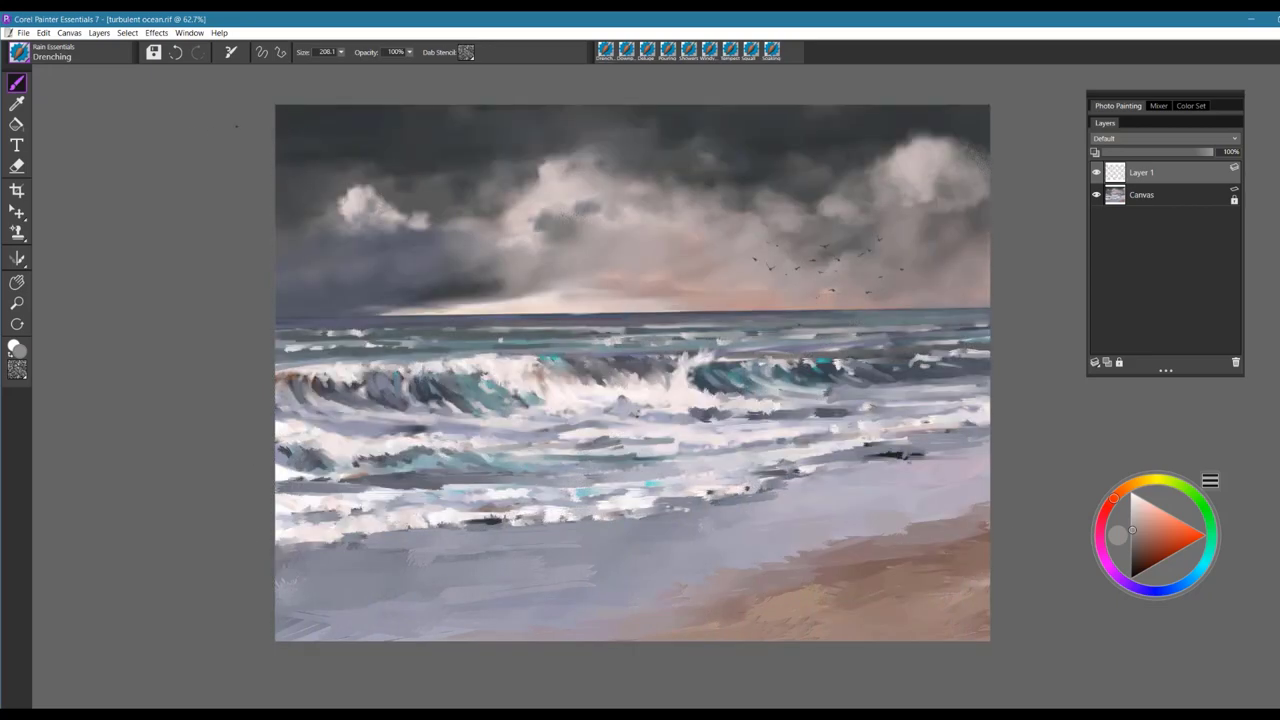
- Paint Drenching rain in sideways passes over the sky, waves and beach
{"action": "left_click_drag", "start_coordinate": [290, 160], "coordinate": [970, 160]}
{"action": "left_click_drag", "start_coordinate": [300, 172], "coordinate": [950, 162]}
{"action": "left_click_drag", "start_coordinate": [300, 282], "coordinate": [651, 270]}
{"action": "left_click_drag", "start_coordinate": [470, 300], "coordinate": [970, 320]}
{"action": "mouse_move", "coordinate": [310, 390]}
{"action": "left_mouse_down"}
{"action": "mouse_move", "coordinate": [816, 400]}
{"action": "mouse_move", "coordinate": [985, 420]}
{"action": "left_mouse_up"}
{"action": "left_click_drag", "start_coordinate": [280, 500], "coordinate": [985, 490]}
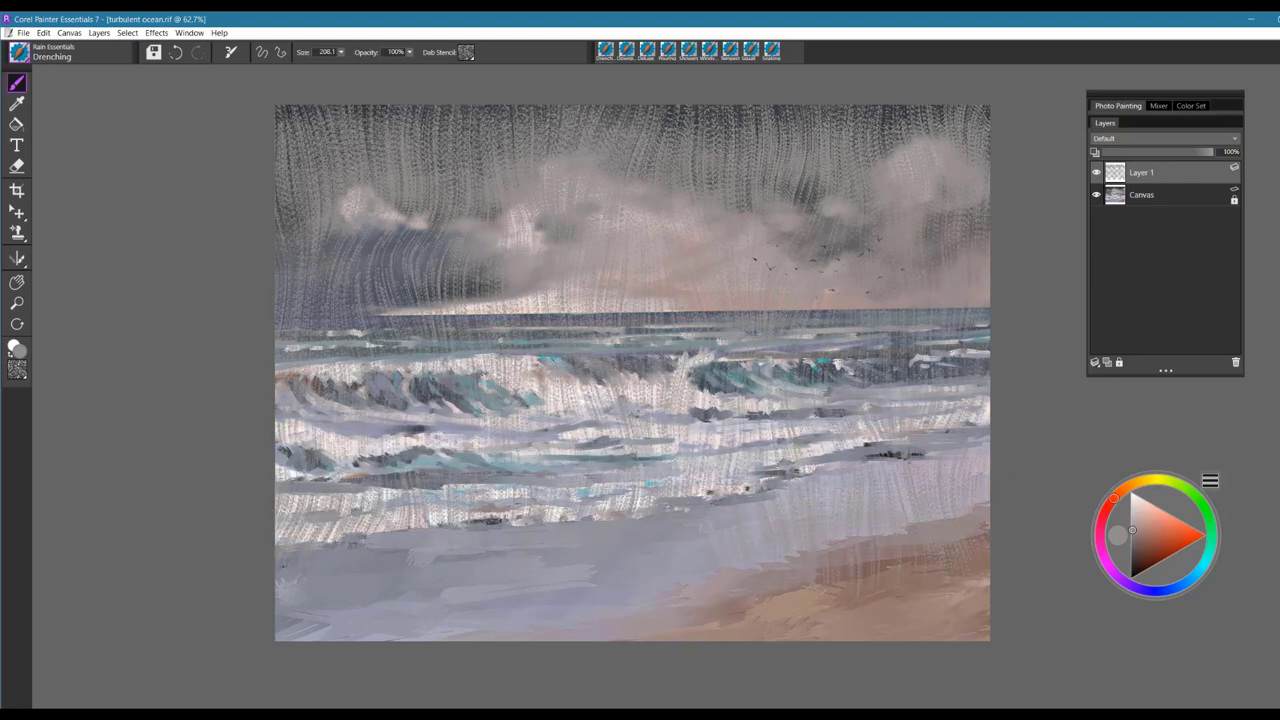
{"action": "mouse_move", "coordinate": [280, 620]}
{"action": "left_mouse_down"}
{"action": "mouse_move", "coordinate": [730, 608]}
{"action": "mouse_move", "coordinate": [985, 575]}
{"action": "left_mouse_up"}
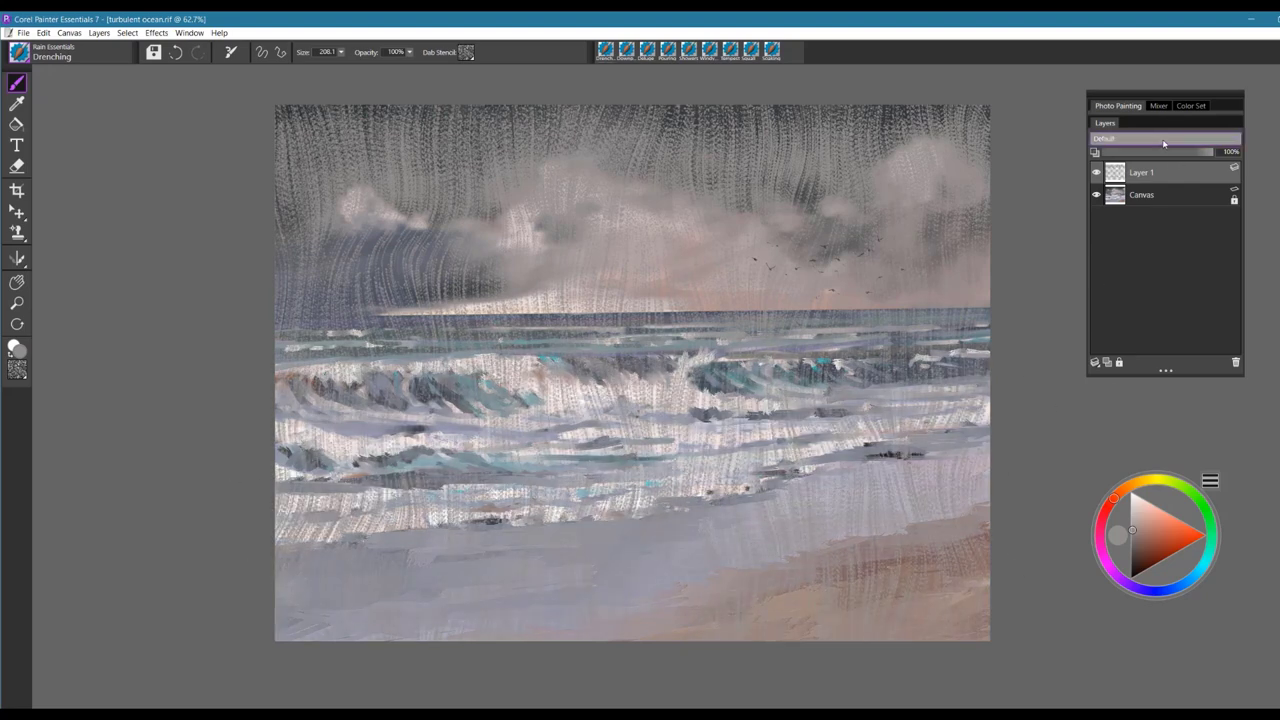
- Set Layer 1's composite method to Screen with 100% opacity, and clear the layer's Drenching rain
{"action": "left_click", "coordinate": [1161, 139]}
{"action": "left_click", "coordinate": [1117, 277]}
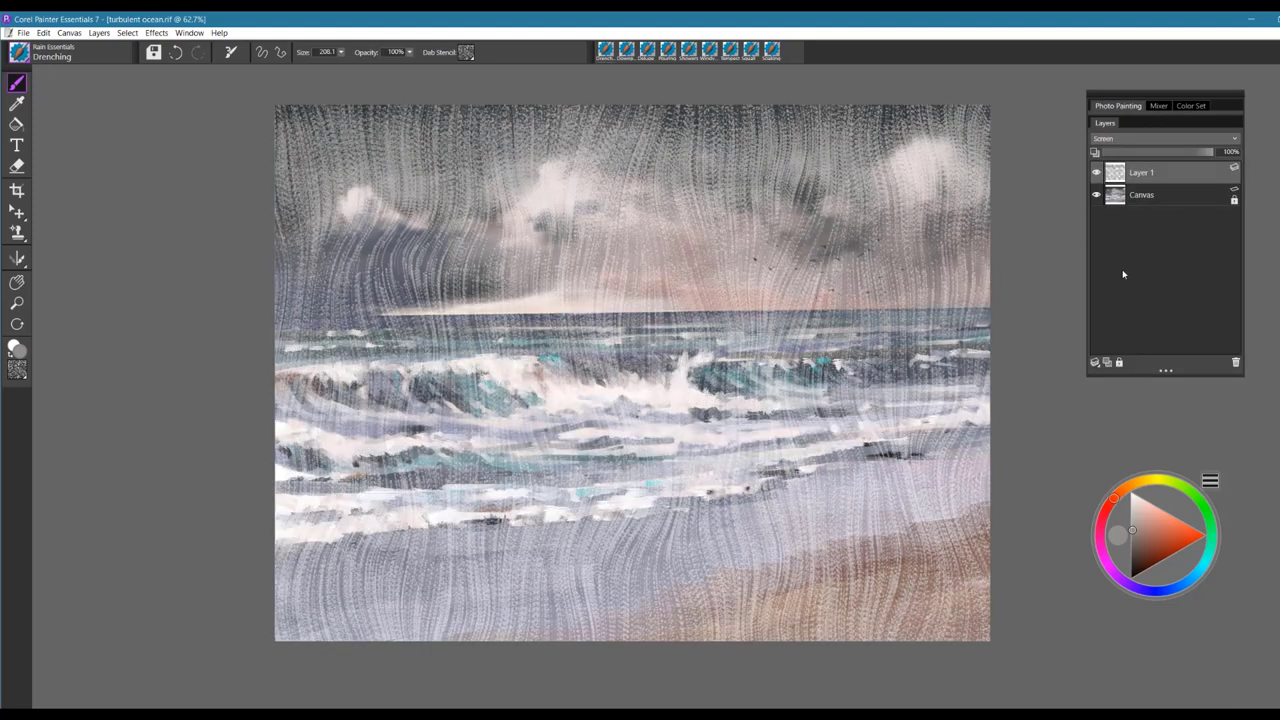
{"action": "mouse_move", "coordinate": [1200, 151]}
{"action": "left_mouse_down"}
{"action": "mouse_move", "coordinate": [1150, 161]}
{"action": "mouse_move", "coordinate": [1215, 153]}
{"action": "left_mouse_up"}
{"action": "key", "text": "ctrl+a"}
{"action": "key", "text": "Delete"}
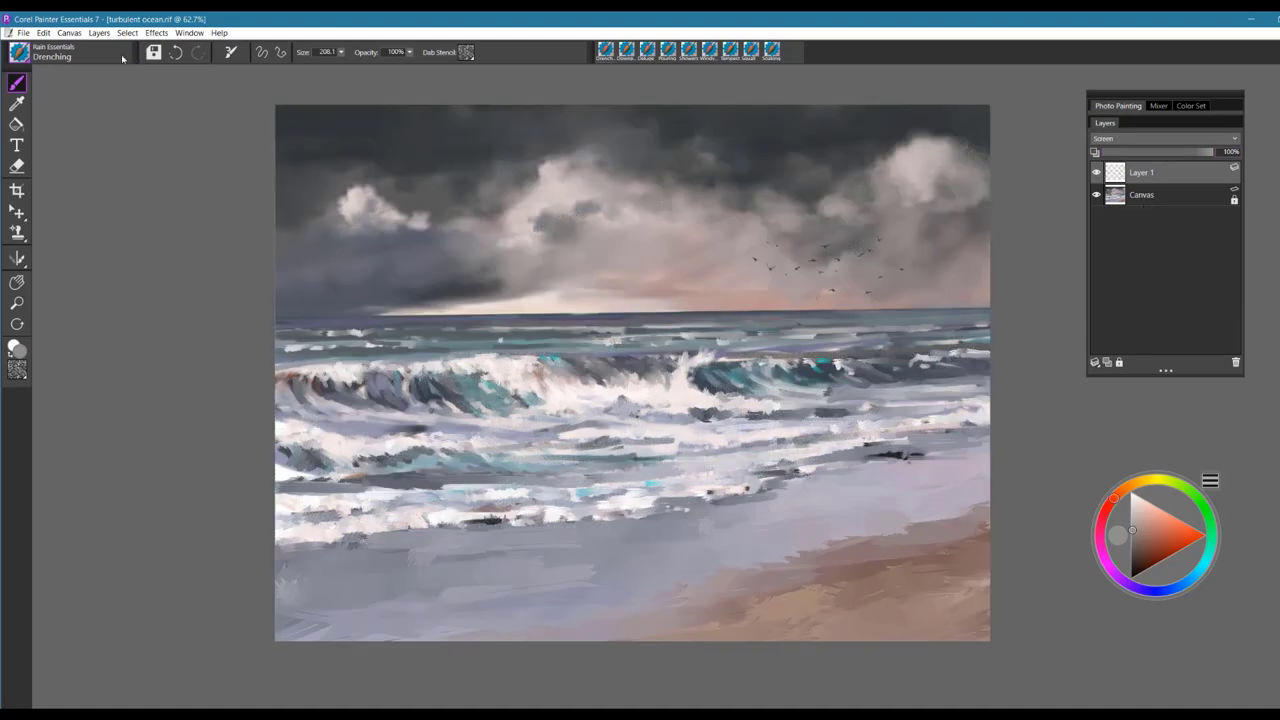
- Set Layer 1's composite method to Default and select the Pouring brush from Rain Essentials
{"action": "left_click", "coordinate": [153, 54]}
{"action": "left_click", "coordinate": [1170, 139]}
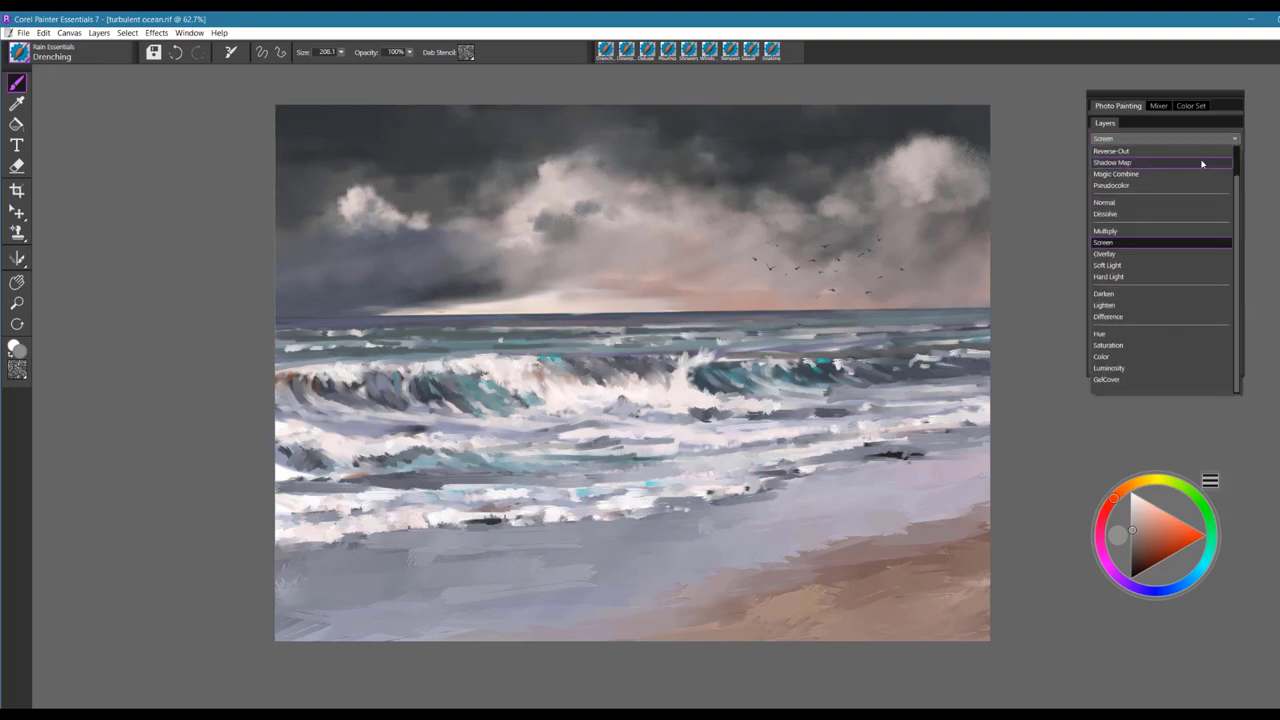
{"action": "left_click", "coordinate": [1105, 150]}
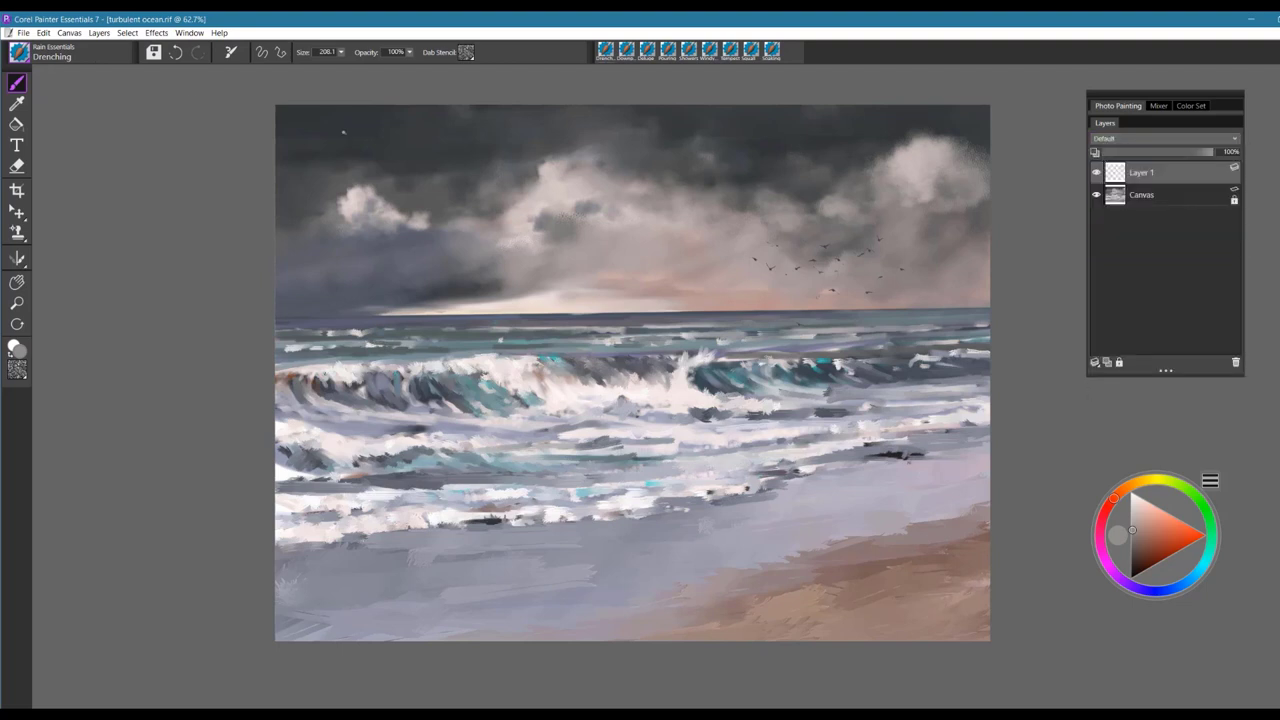
{"action": "left_click", "coordinate": [45, 55]}
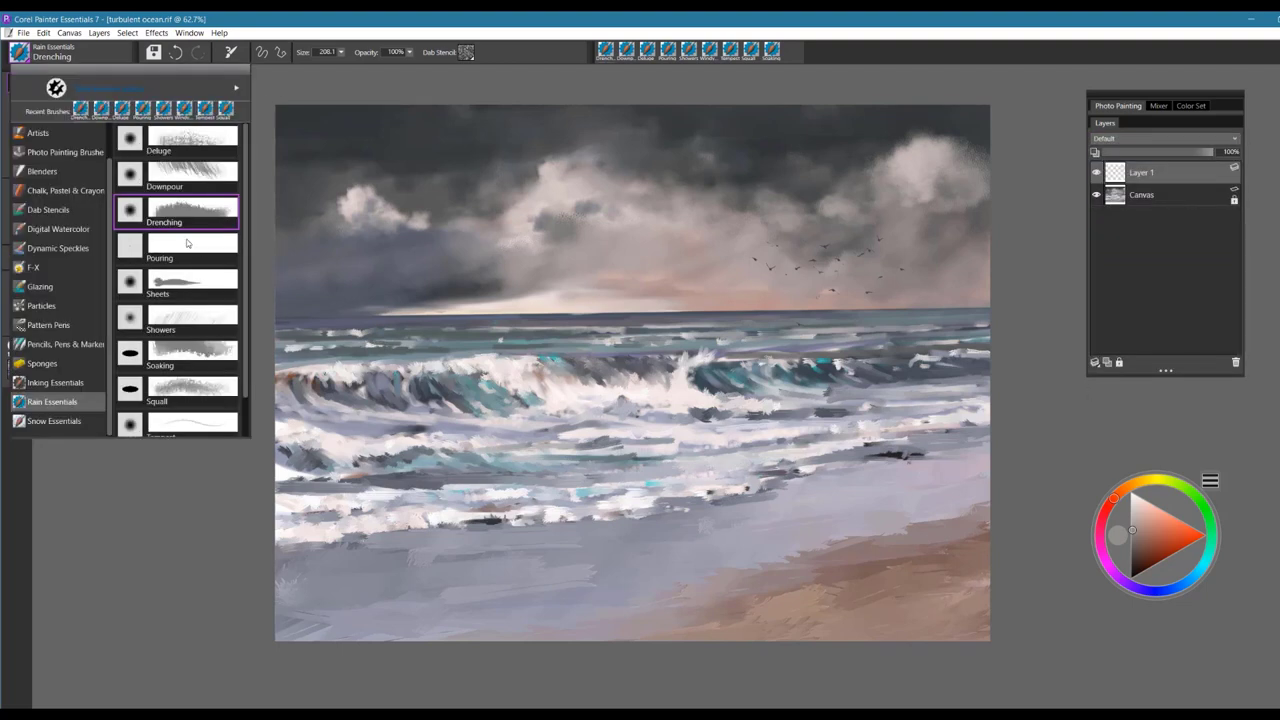
{"action": "left_click", "coordinate": [190, 244]}
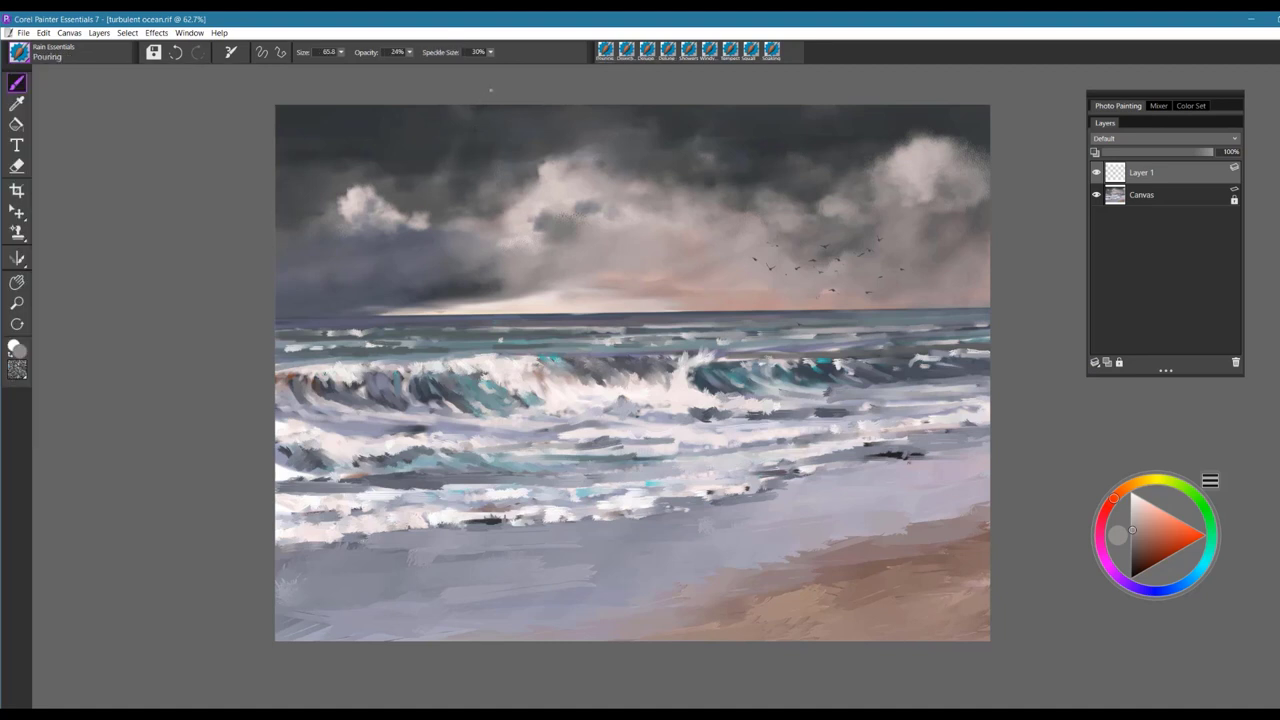
- Try a slanted stroke of Pouring rain over the upper-left sky and undo it
{"action": "mouse_move", "coordinate": [490, 91]}
{"action": "left_mouse_down"}
{"action": "mouse_move", "coordinate": [436, 206]}
{"action": "mouse_move", "coordinate": [428, 172]}
{"action": "left_mouse_up"}
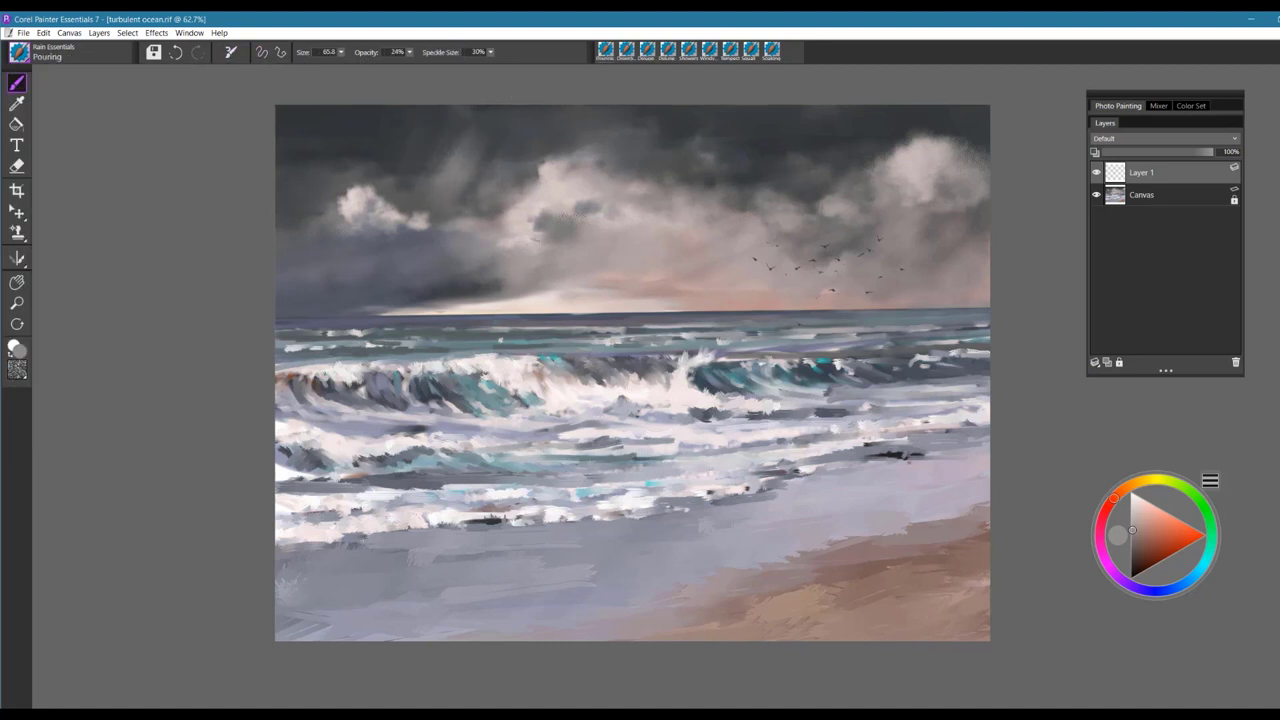
{"action": "key", "text": "ctrl+z"}
{"action": "key", "text": "ctrl+z"}
{"action": "key", "text": "ctrl+z"}
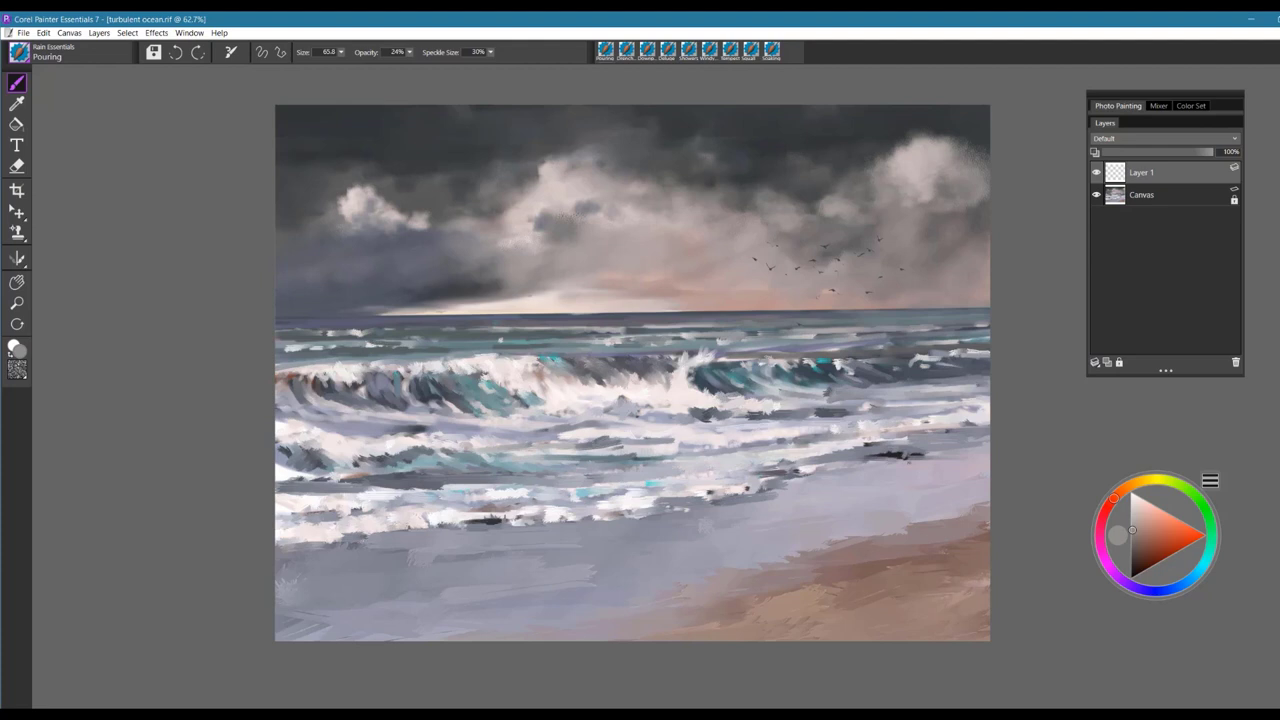
- Sample a grey from the clouds and paint slanted Pouring rain beneath the left cloud and over the horizon
{"action": "left_click", "coordinate": [511, 271], "text": "alt"}
{"action": "left_click", "coordinate": [511, 271], "text": "alt"}
{"action": "left_click_drag", "start_coordinate": [384, 294], "coordinate": [344, 369]}
{"action": "key", "text": "alt"}
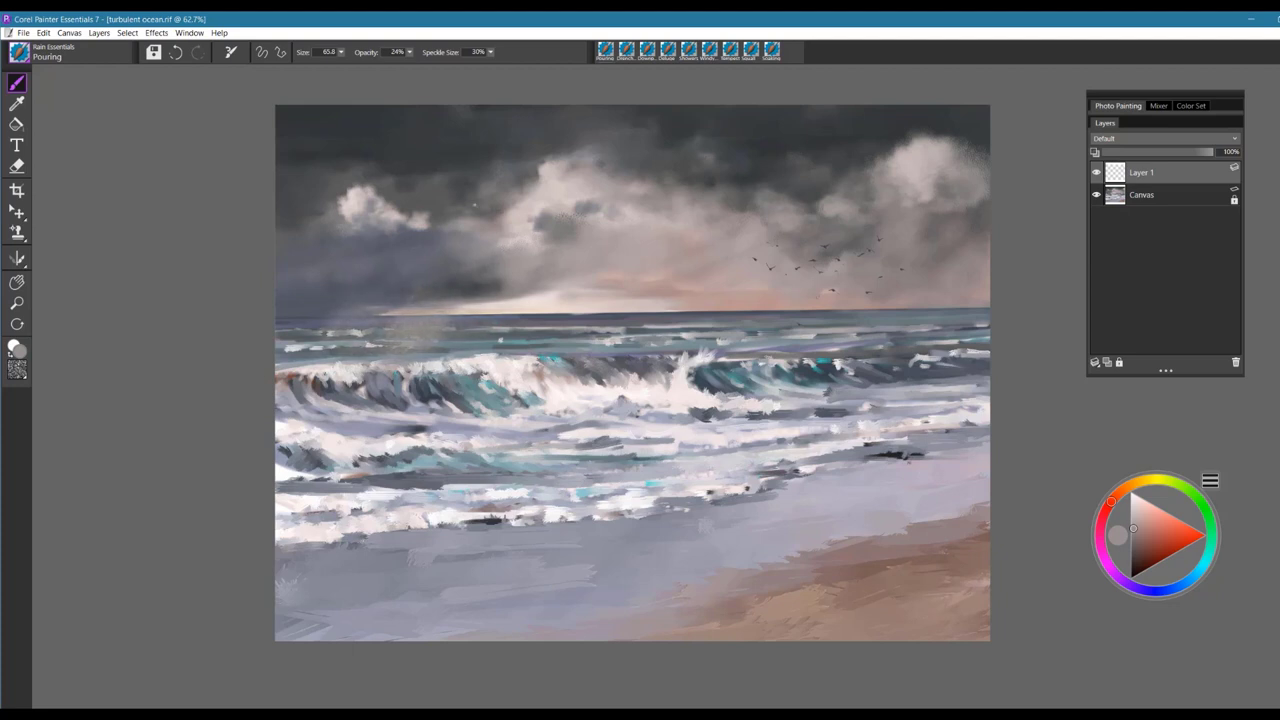
{"action": "left_click_drag", "start_coordinate": [424, 236], "coordinate": [388, 288]}
{"action": "mouse_move", "coordinate": [361, 240]}
{"action": "left_mouse_down"}
{"action": "mouse_move", "coordinate": [334, 284]}
{"action": "mouse_move", "coordinate": [303, 280]}
{"action": "left_mouse_up"}
{"action": "left_click_drag", "start_coordinate": [333, 223], "coordinate": [320, 247]}
{"action": "left_click_drag", "start_coordinate": [405, 212], "coordinate": [378, 255]}
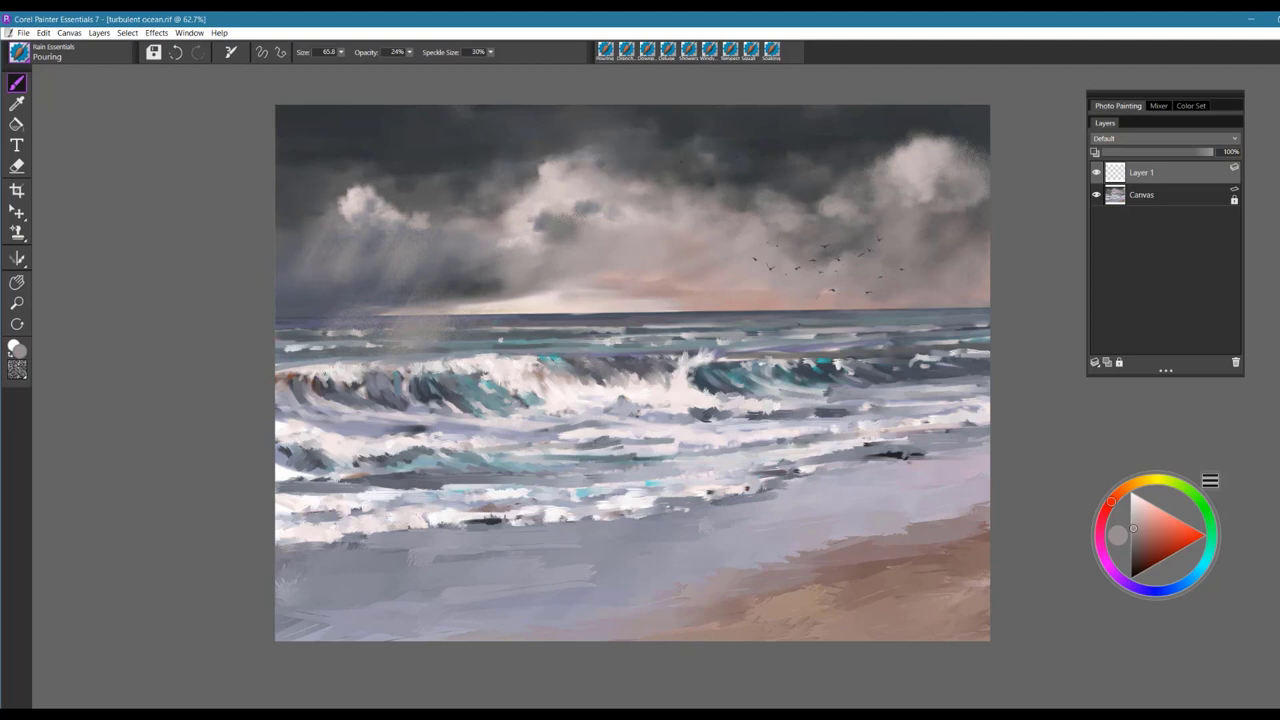
- Sample lighter cloud colours, paint Pouring rain across the upper sky, and undo the painted rain
{"action": "left_click", "coordinate": [615, 187], "text": "alt"}
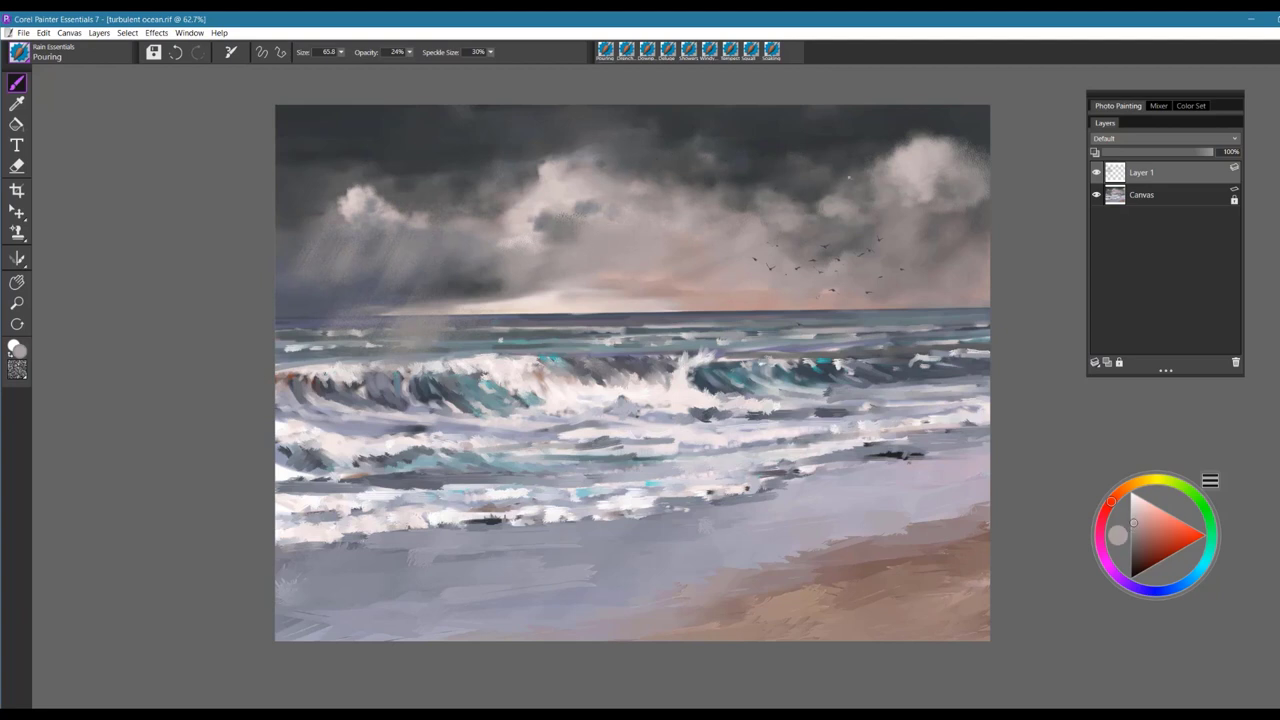
{"action": "left_click", "coordinate": [925, 157], "text": "alt"}
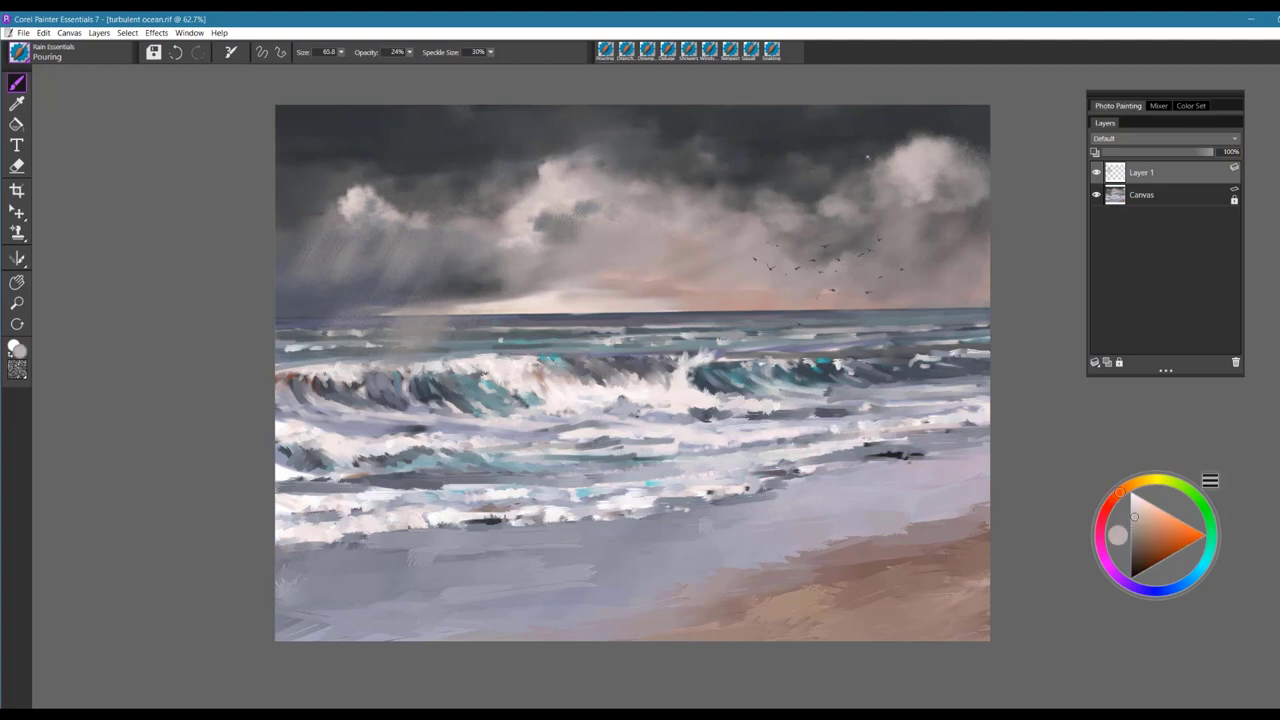
{"action": "mouse_move", "coordinate": [830, 140]}
{"action": "left_mouse_down"}
{"action": "mouse_move", "coordinate": [792, 204]}
{"action": "mouse_move", "coordinate": [846, 140]}
{"action": "mouse_move", "coordinate": [802, 232]}
{"action": "mouse_move", "coordinate": [837, 98]}
{"action": "mouse_move", "coordinate": [475, 96]}
{"action": "mouse_move", "coordinate": [490, 95]}
{"action": "left_mouse_up"}
{"action": "left_click_drag", "start_coordinate": [296, 110], "coordinate": [408, 106]}
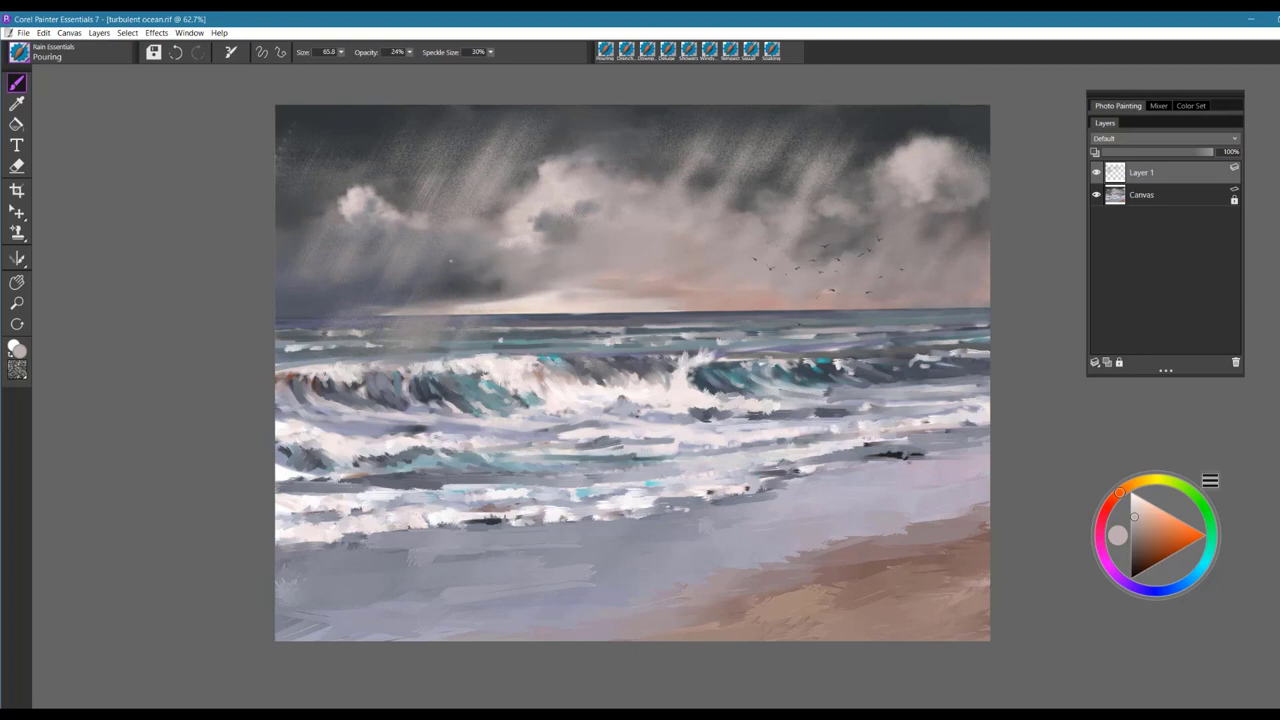
{"action": "key", "text": "ctrl+z"}
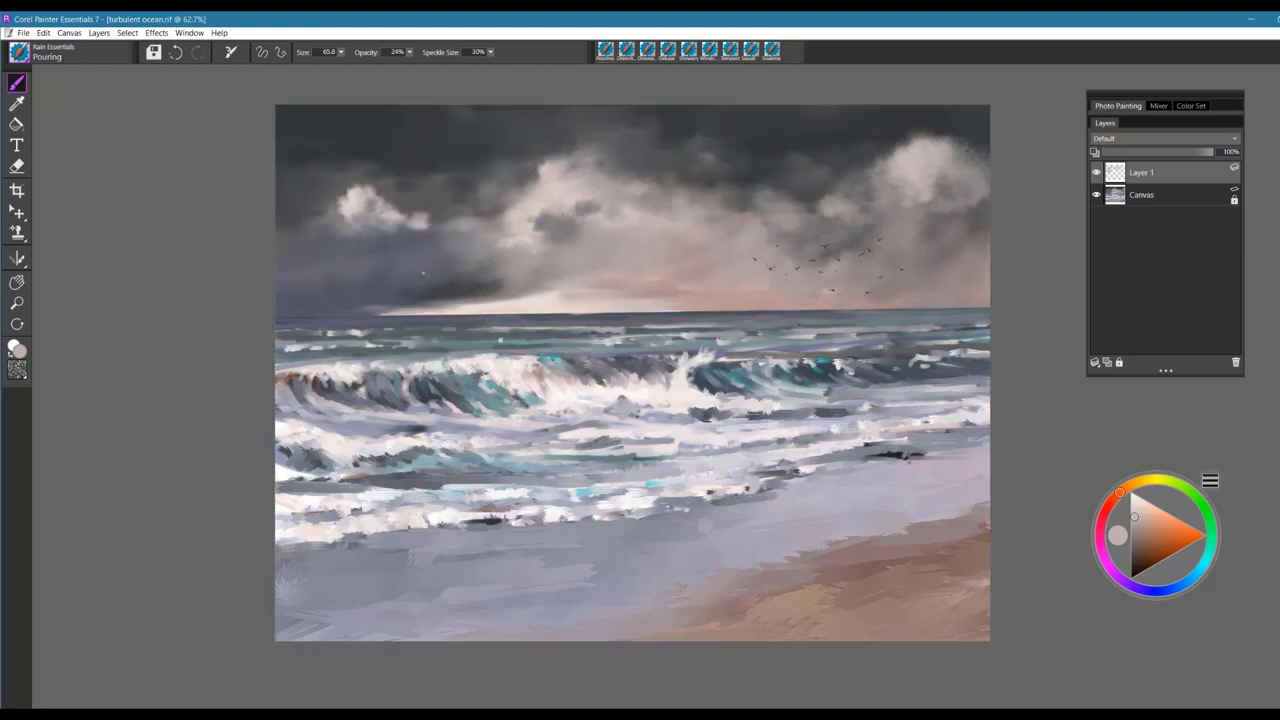
- Paint short slanted Pouring strokes beneath the left cloud, and clear Layer 1
{"action": "left_click", "coordinate": [340, 52]}
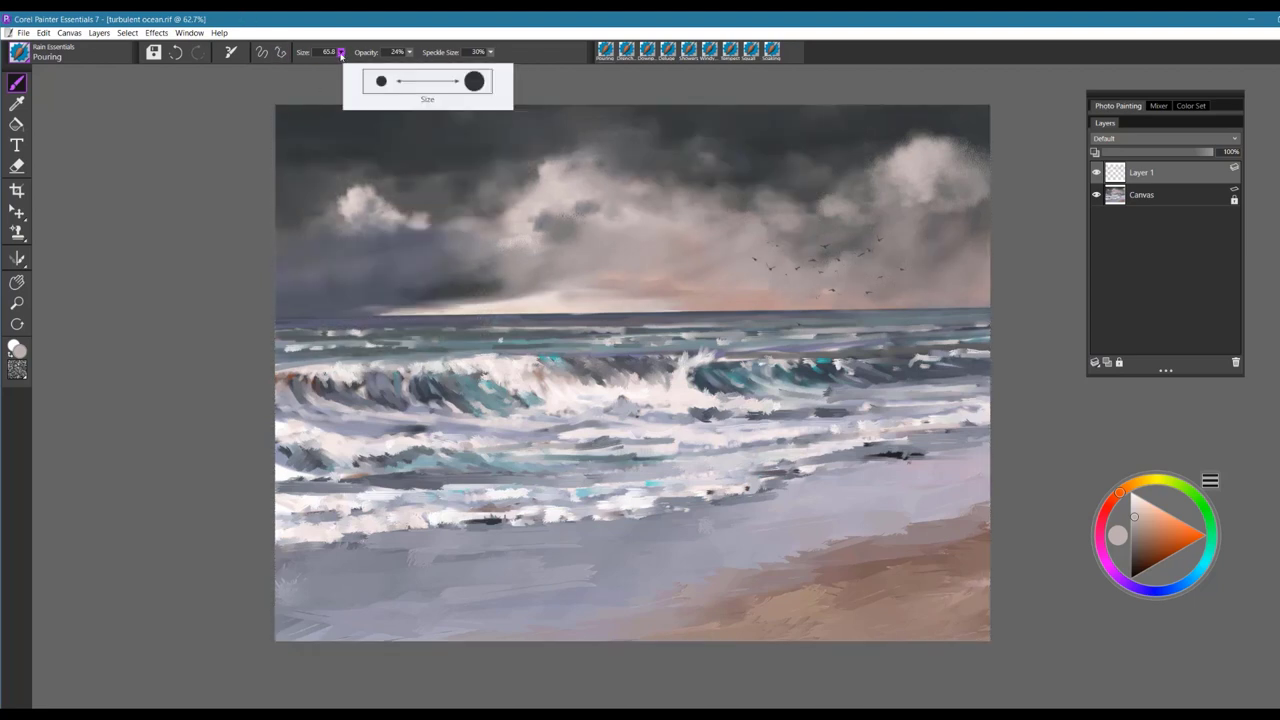
{"action": "left_click", "coordinate": [340, 53]}
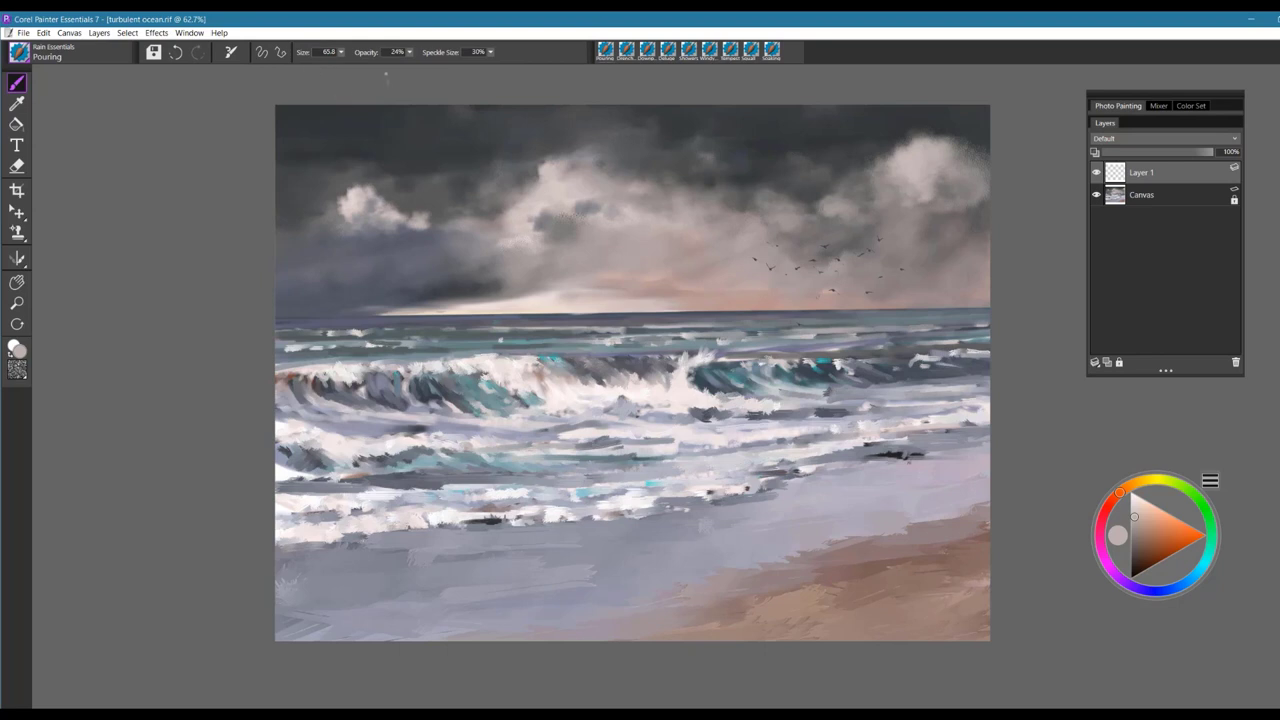
{"action": "mouse_move", "coordinate": [403, 228]}
{"action": "left_mouse_down"}
{"action": "mouse_move", "coordinate": [384, 261]}
{"action": "mouse_move", "coordinate": [399, 258]}
{"action": "mouse_move", "coordinate": [374, 265]}
{"action": "left_mouse_up"}
{"action": "left_click_drag", "start_coordinate": [368, 225], "coordinate": [335, 265]}
{"action": "mouse_move", "coordinate": [450, 231]}
{"action": "left_mouse_down"}
{"action": "mouse_move", "coordinate": [387, 298]}
{"action": "mouse_move", "coordinate": [412, 302]}
{"action": "left_mouse_up"}
{"action": "mouse_move", "coordinate": [463, 258]}
{"action": "left_mouse_down"}
{"action": "mouse_move", "coordinate": [449, 281]}
{"action": "mouse_move", "coordinate": [468, 277]}
{"action": "left_mouse_up"}
{"action": "key", "text": "ctrl+a"}
{"action": "key", "text": "Delete"}
{"action": "key", "text": "ctrl+d"}
- Select the Sheets brush, paint vertical streaks between the top of the sky and the beach, and clear Layer 1
{"action": "left_click", "coordinate": [27, 56]}
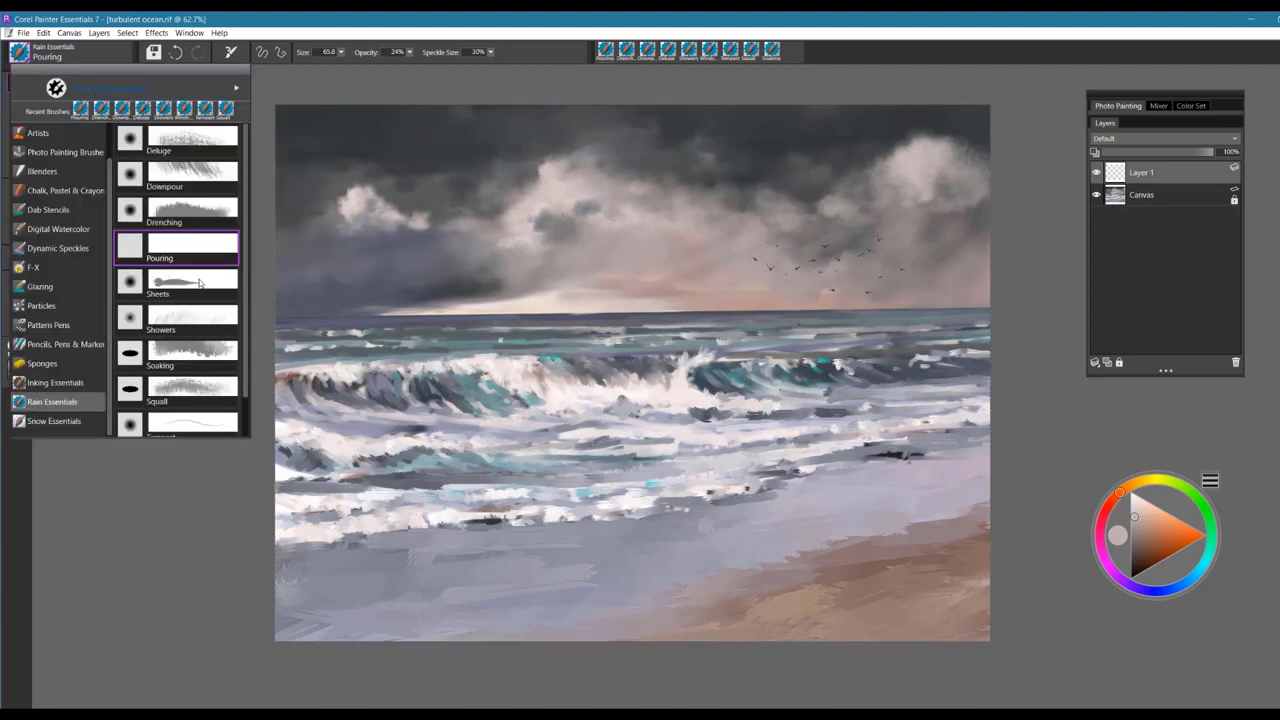
{"action": "left_click", "coordinate": [221, 274]}
{"action": "mouse_move", "coordinate": [526, 106]}
{"action": "left_mouse_down"}
{"action": "mouse_move", "coordinate": [498, 345]}
{"action": "mouse_move", "coordinate": [518, 480]}
{"action": "left_mouse_up"}
{"action": "left_click_drag", "start_coordinate": [572, 106], "coordinate": [547, 485]}
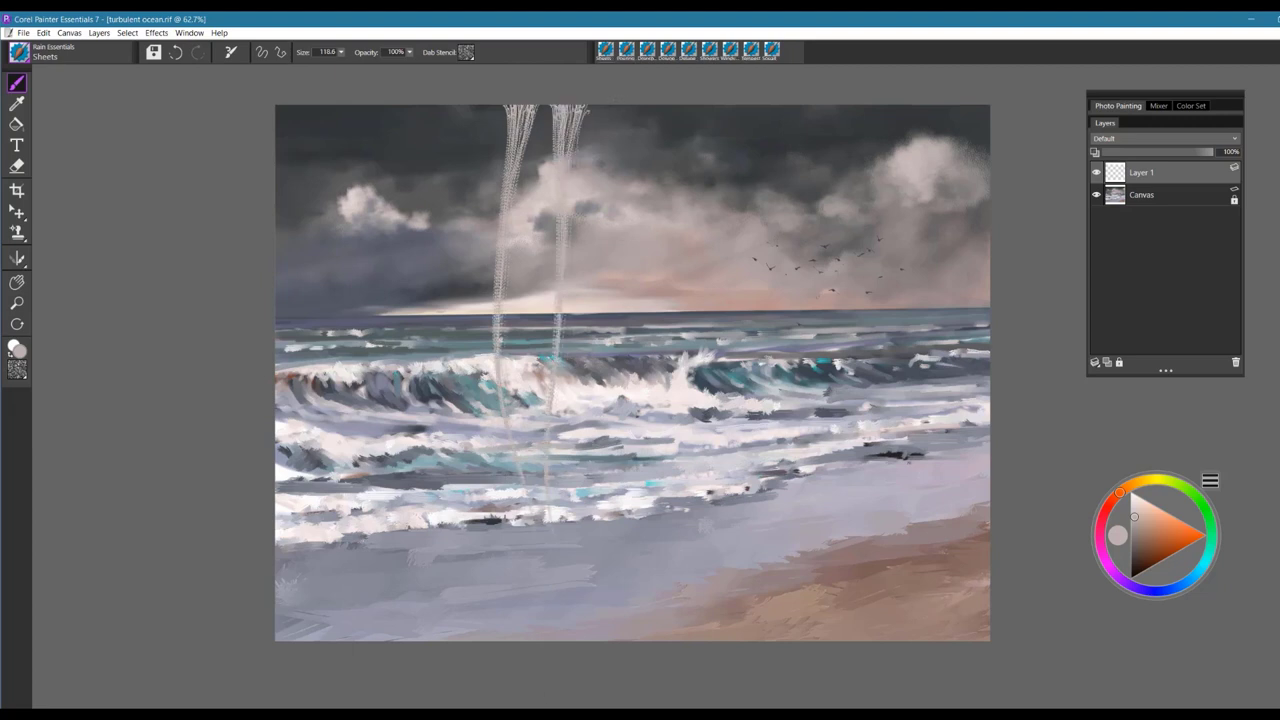
{"action": "left_click_drag", "start_coordinate": [610, 106], "coordinate": [572, 410]}
{"action": "left_click_drag", "start_coordinate": [490, 106], "coordinate": [484, 380]}
{"action": "left_click_drag", "start_coordinate": [548, 106], "coordinate": [537, 544]}
{"action": "left_click_drag", "start_coordinate": [644, 106], "coordinate": [589, 476]}
{"action": "mouse_move", "coordinate": [680, 602]}
{"action": "left_mouse_down"}
{"action": "mouse_move", "coordinate": [666, 508]}
{"action": "mouse_move", "coordinate": [679, 80]}
{"action": "left_mouse_up"}
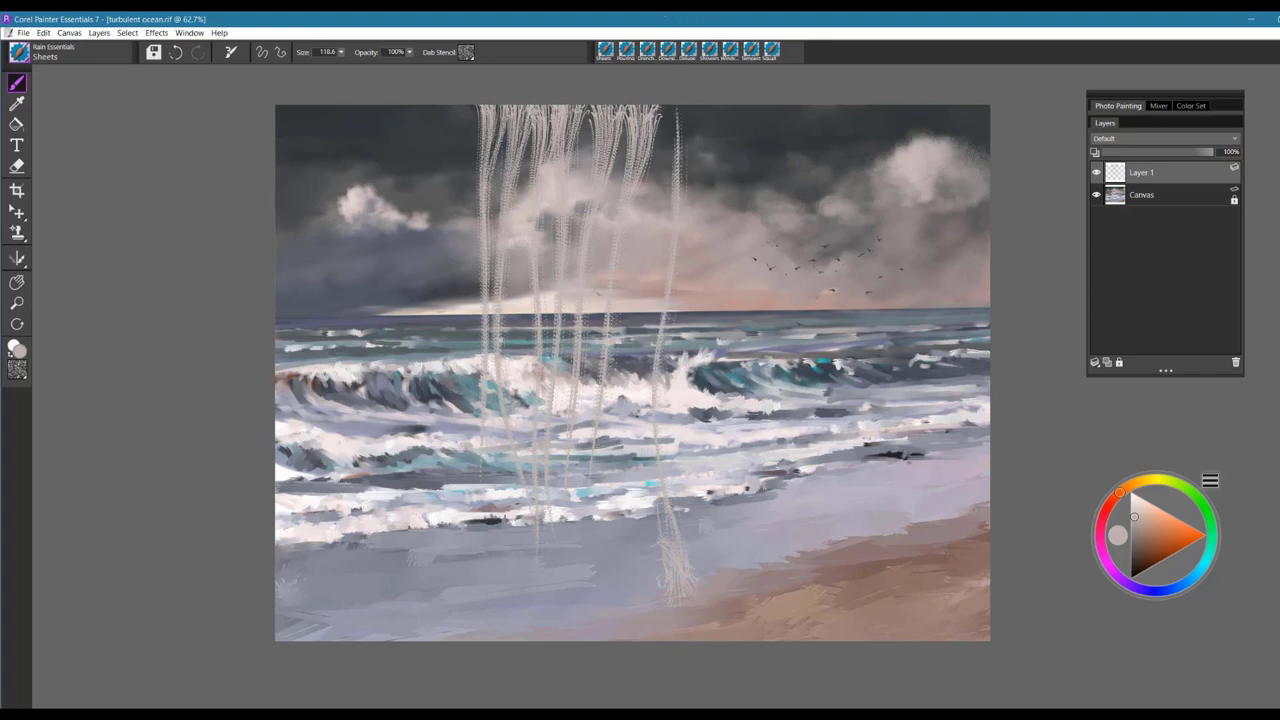
{"action": "key", "text": "ctrl+a"}
{"action": "key", "text": "Delete"}
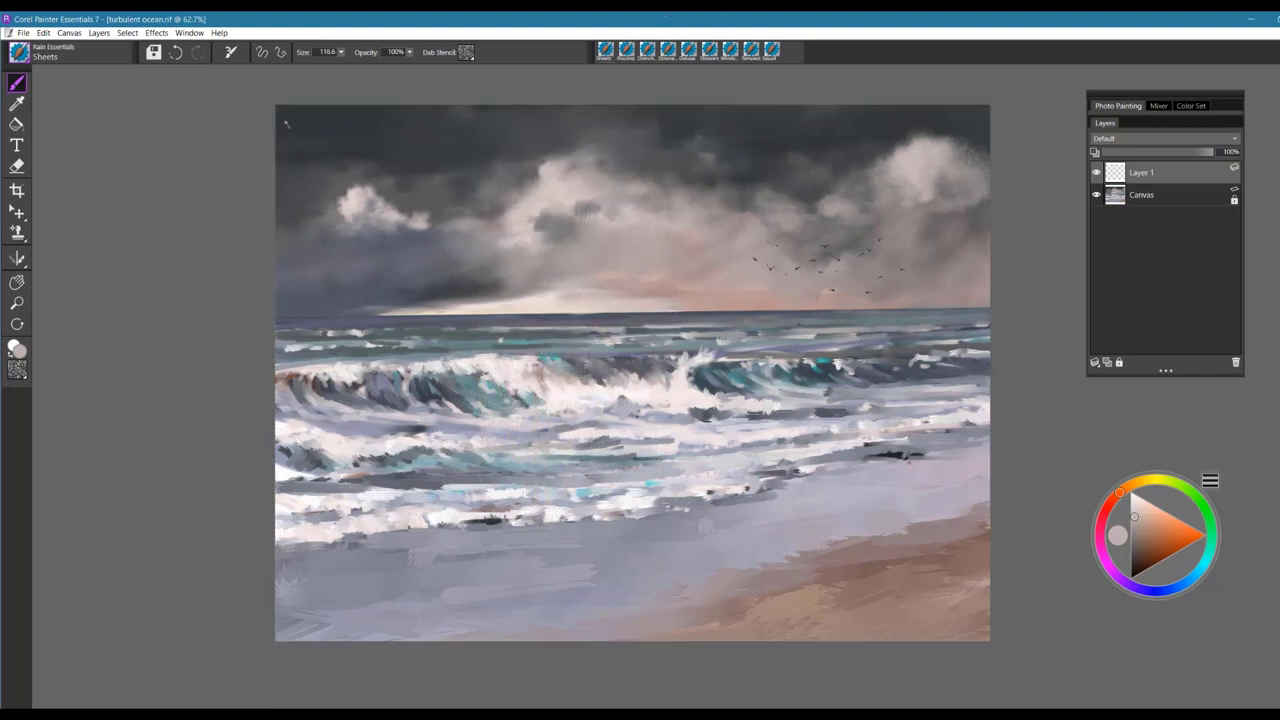
- Paint four wavy horizontal Sheets streaks across the full width of the sky, and clear Layer 1
{"action": "left_click_drag", "start_coordinate": [283, 120], "coordinate": [988, 128]}
{"action": "left_click_drag", "start_coordinate": [251, 183], "coordinate": [896, 155]}
{"action": "left_click_drag", "start_coordinate": [272, 212], "coordinate": [990, 186]}
{"action": "left_click_drag", "start_coordinate": [277, 262], "coordinate": [1055, 240]}
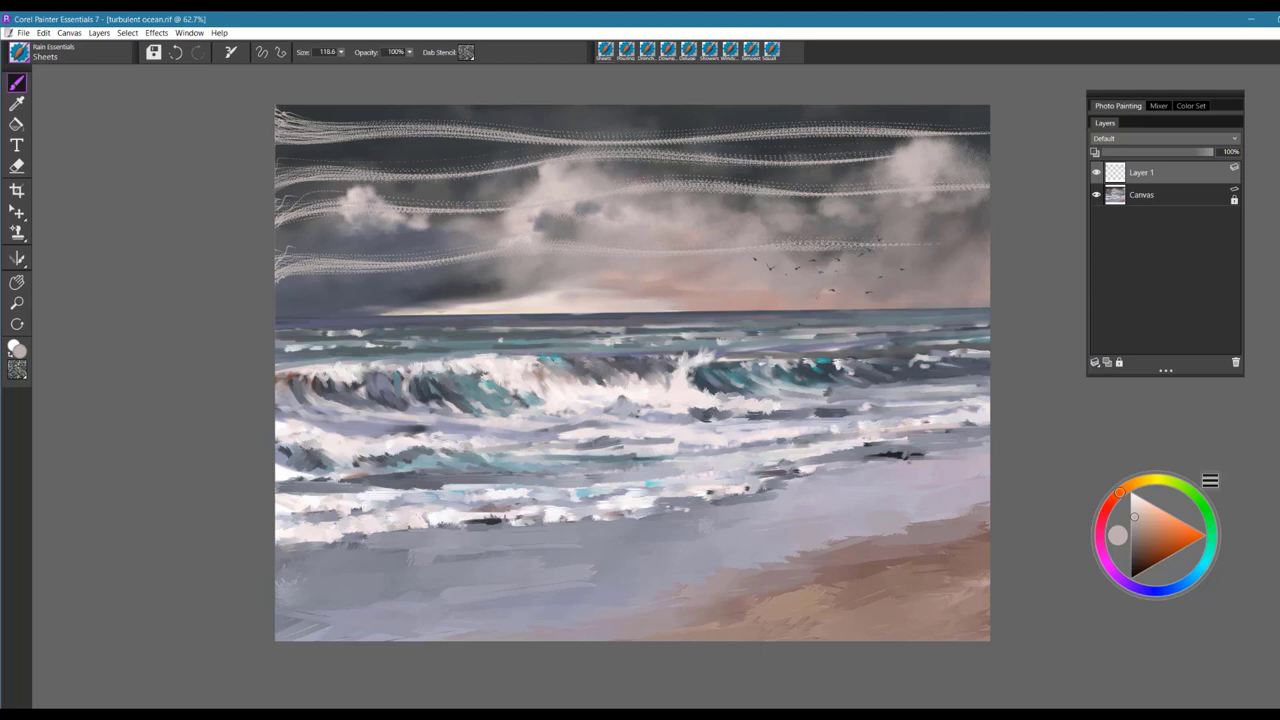
{"action": "key", "text": "ctrl+a"}
{"action": "key", "text": "Delete"}
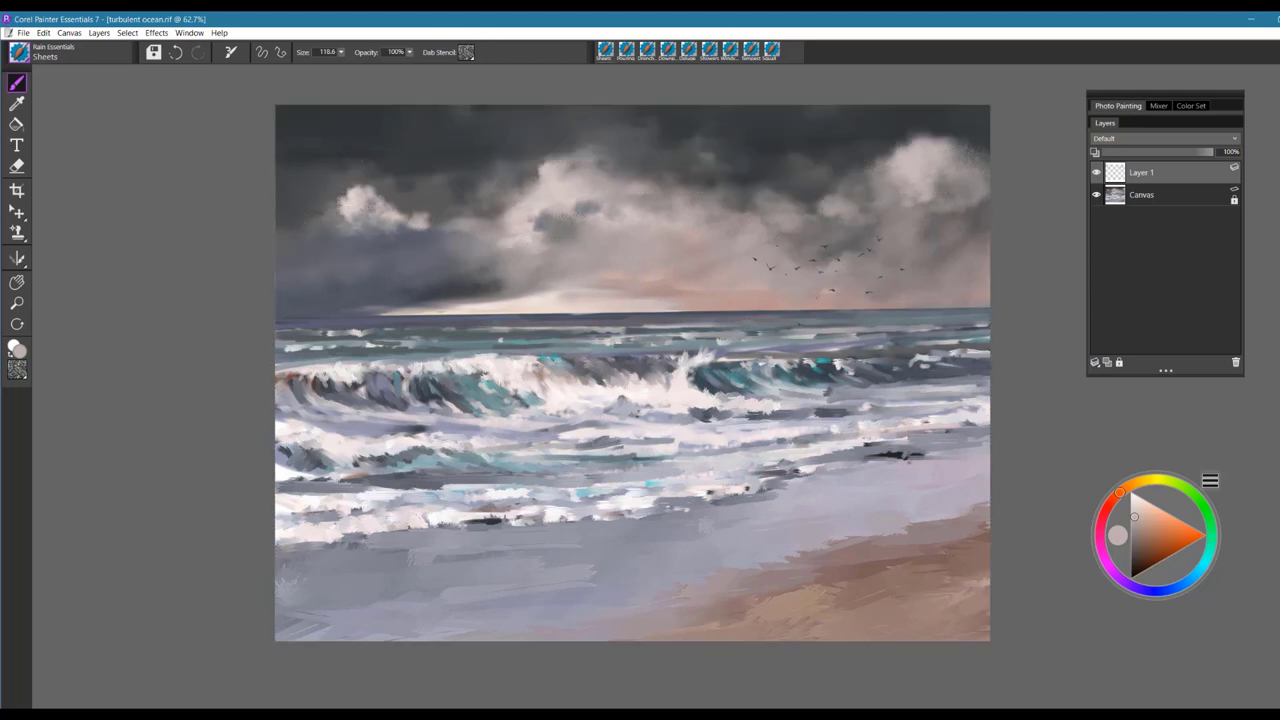
- Set the Sheets brush size to 42.2 and paint vertical streaks below the left cloud in a grey sampled from it
{"action": "left_click_drag", "start_coordinate": [341, 53], "coordinate": [318, 58]}
{"action": "left_click", "coordinate": [372, 212], "text": "alt"}
{"action": "left_click_drag", "start_coordinate": [370, 210], "coordinate": [367, 358]}
{"action": "mouse_move", "coordinate": [380, 210]}
{"action": "left_mouse_down"}
{"action": "mouse_move", "coordinate": [380, 342]}
{"action": "mouse_move", "coordinate": [359, 252]}
{"action": "mouse_move", "coordinate": [359, 338]}
{"action": "left_mouse_up"}
{"action": "left_click_drag", "start_coordinate": [394, 226], "coordinate": [393, 338]}
{"action": "left_click_drag", "start_coordinate": [408, 228], "coordinate": [408, 340]}
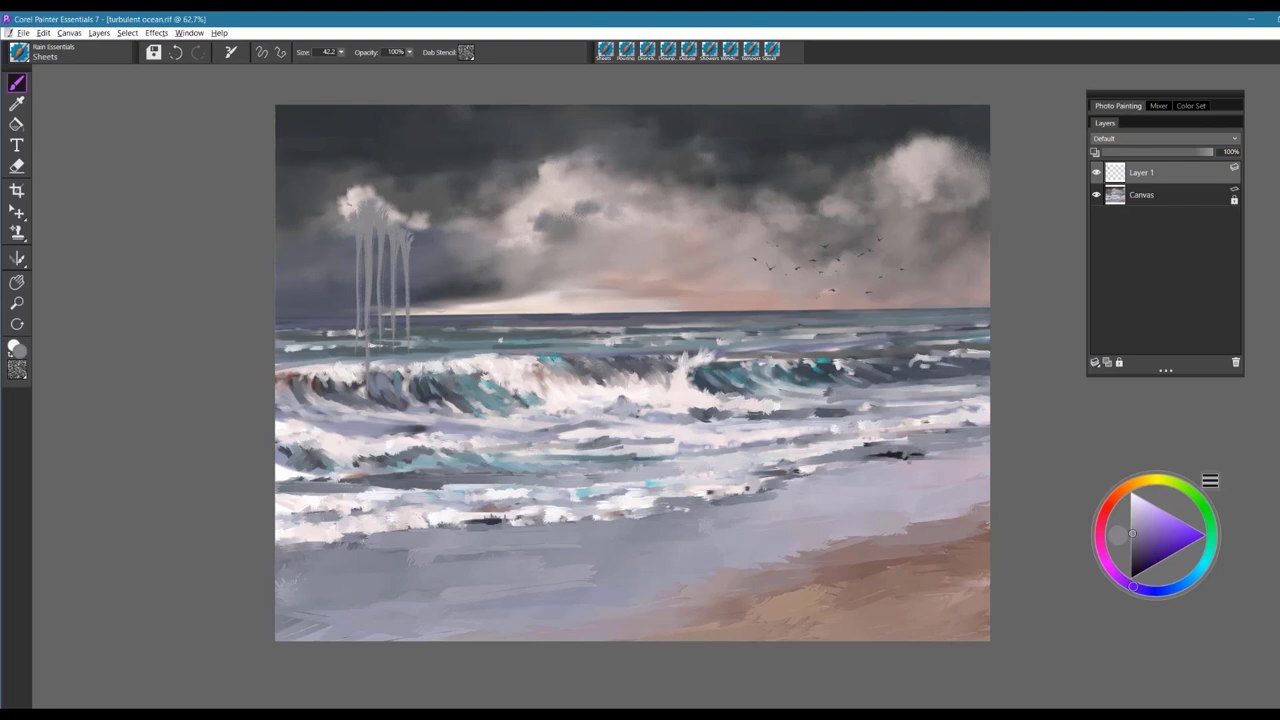
- Add Sheets streaks below the clouds in a lighter sampled cloud colour, with Layer 1's opacity set to 37%
{"action": "left_click_drag", "start_coordinate": [351, 212], "coordinate": [353, 310]}
{"action": "left_click", "coordinate": [371, 193], "text": "alt"}
{"action": "left_click_drag", "start_coordinate": [367, 202], "coordinate": [373, 340]}
{"action": "left_click_drag", "start_coordinate": [384, 226], "coordinate": [384, 350]}
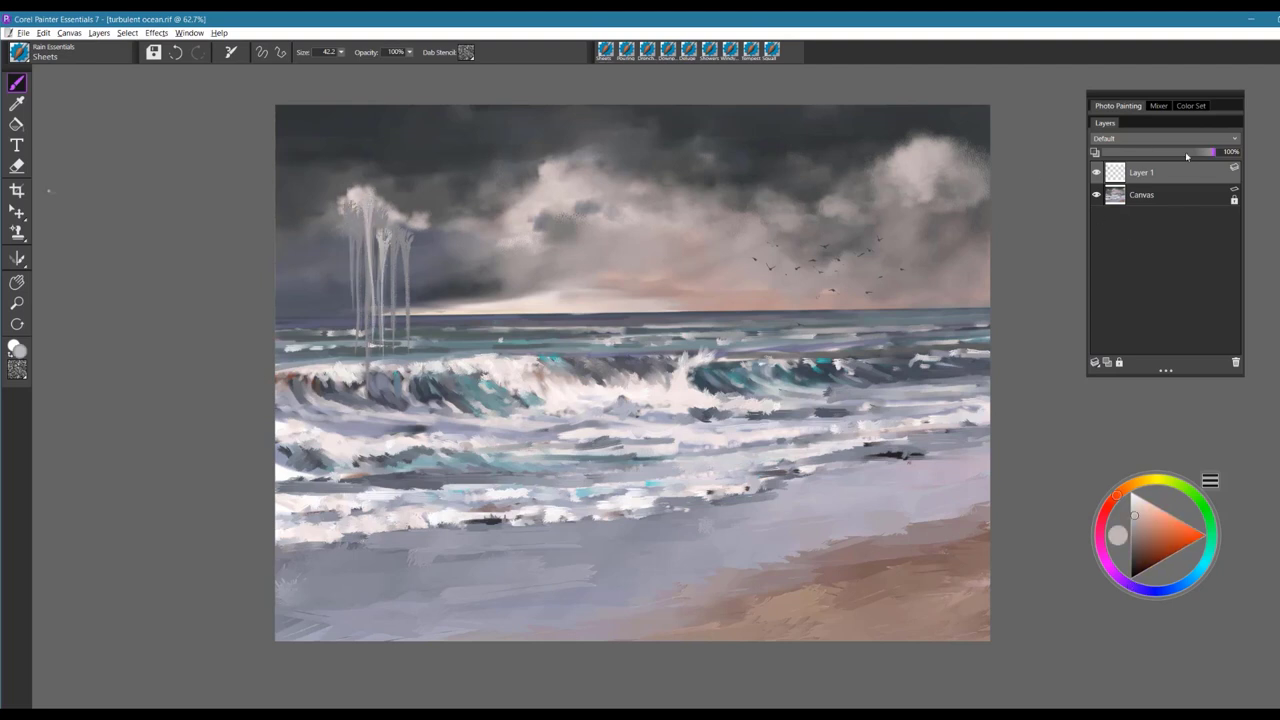
{"action": "left_click_drag", "start_coordinate": [1197, 156], "coordinate": [1140, 160]}
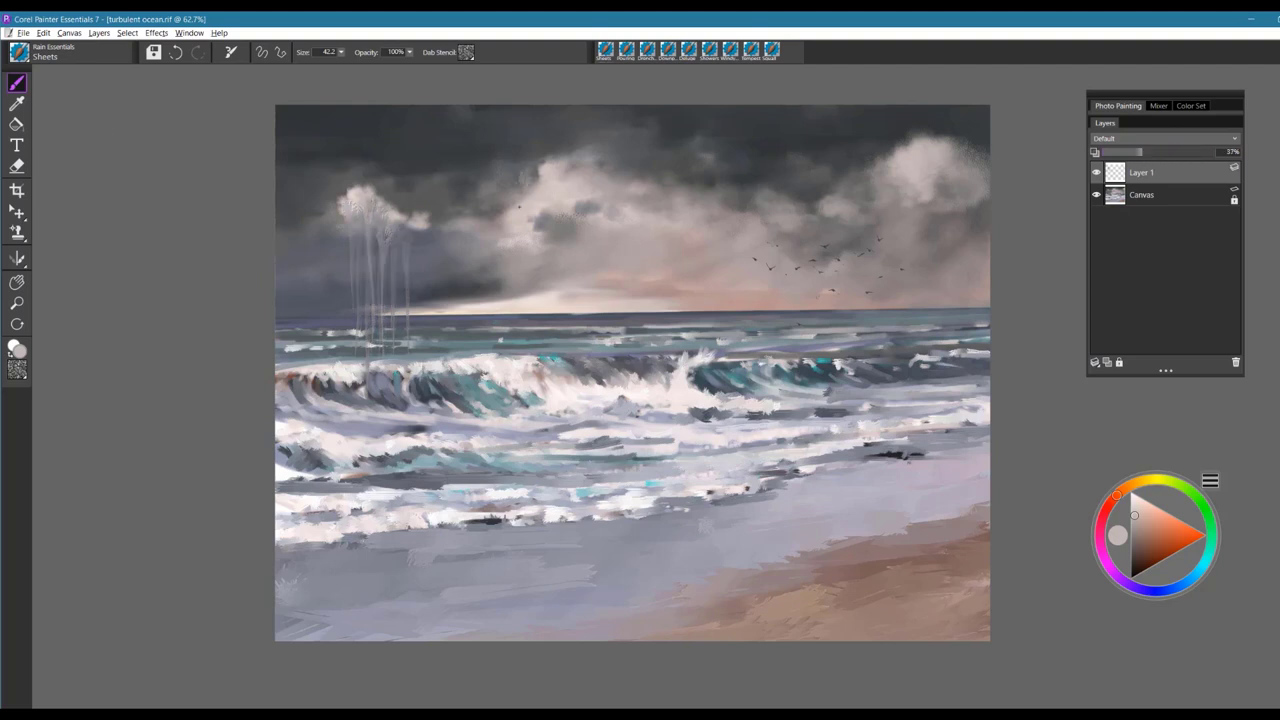
{"action": "left_click_drag", "start_coordinate": [519, 207], "coordinate": [521, 325]}
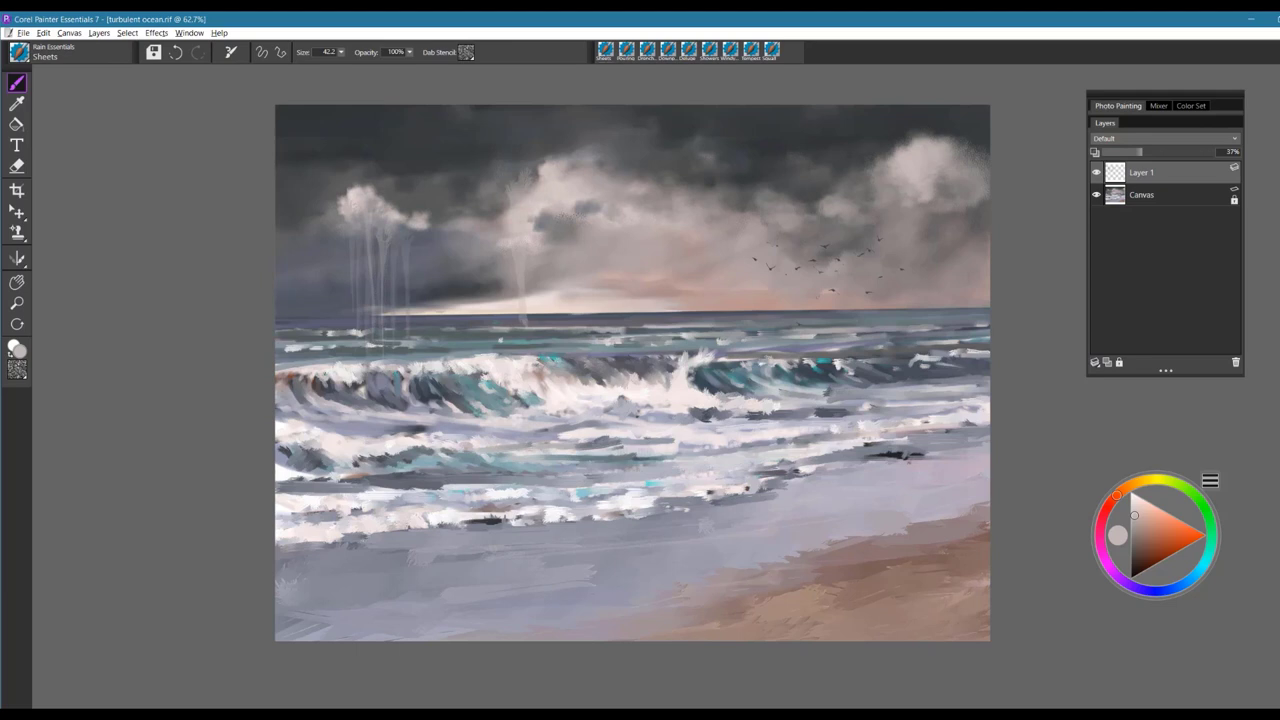
- Sample brown from the sand, paint Sheets strokes along the beach, and clear Layer 1
{"action": "left_click", "coordinate": [893, 590], "text": "alt"}
{"action": "left_click", "coordinate": [866, 574], "text": "alt"}
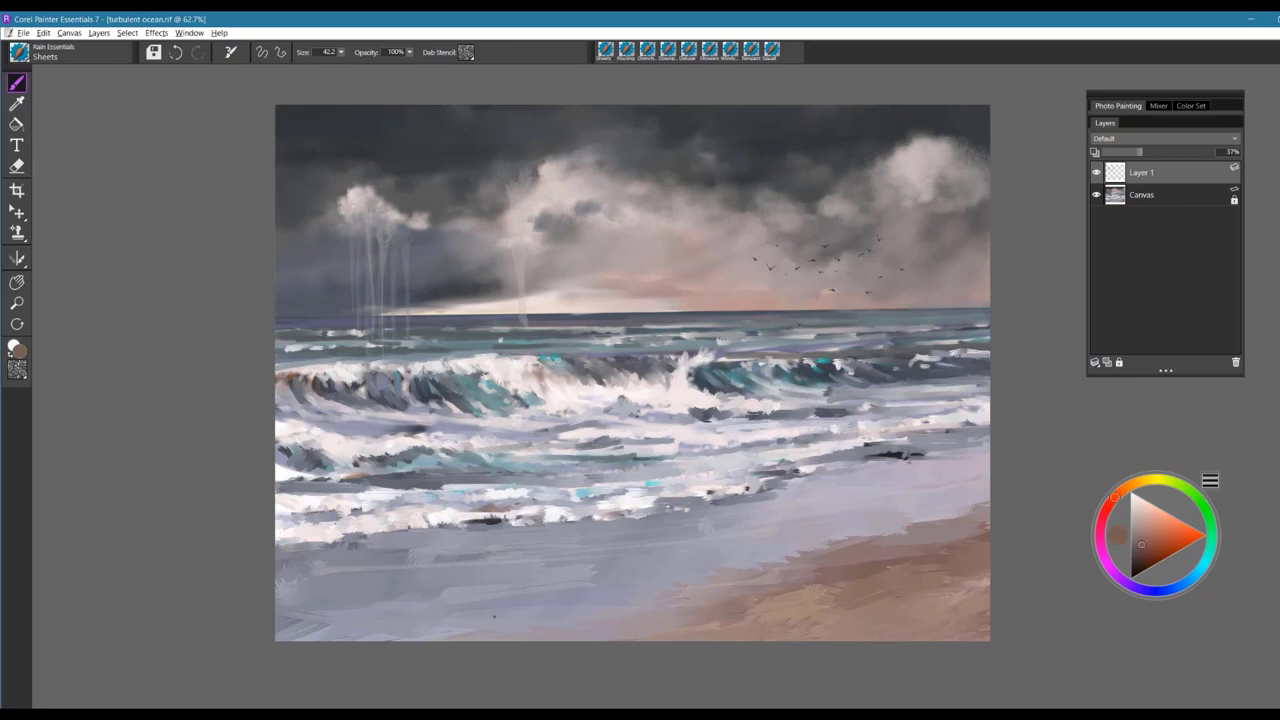
{"action": "mouse_move", "coordinate": [810, 568]}
{"action": "left_mouse_down"}
{"action": "mouse_move", "coordinate": [784, 570]}
{"action": "mouse_move", "coordinate": [822, 553]}
{"action": "mouse_move", "coordinate": [731, 567]}
{"action": "mouse_move", "coordinate": [748, 557]}
{"action": "left_mouse_up"}
{"action": "mouse_move", "coordinate": [916, 539]}
{"action": "left_mouse_down"}
{"action": "mouse_move", "coordinate": [896, 542]}
{"action": "mouse_move", "coordinate": [930, 525]}
{"action": "left_mouse_up"}
{"action": "left_click_drag", "start_coordinate": [908, 529], "coordinate": [860, 531]}
{"action": "left_click_drag", "start_coordinate": [990, 510], "coordinate": [758, 545]}
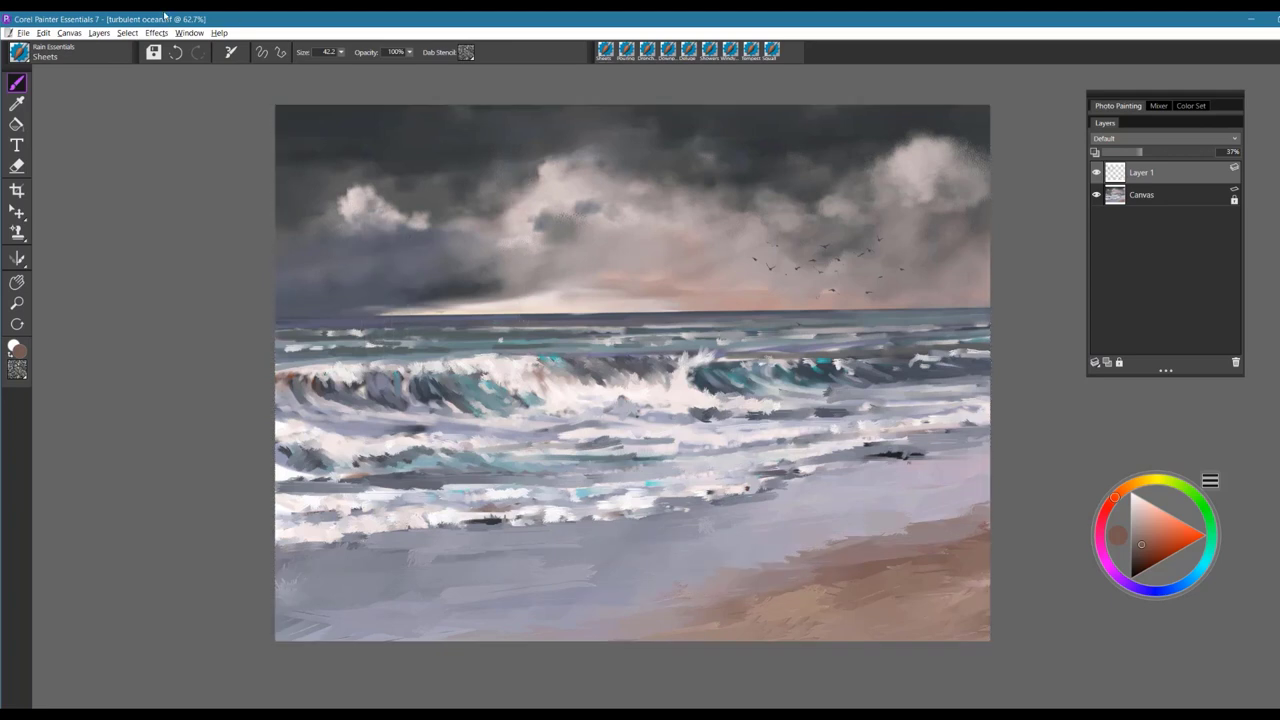
- Select the Showers brush, sample a grey from the clouds, and paint soft rain over the sky and horizon
{"action": "left_click", "coordinate": [19, 52]}
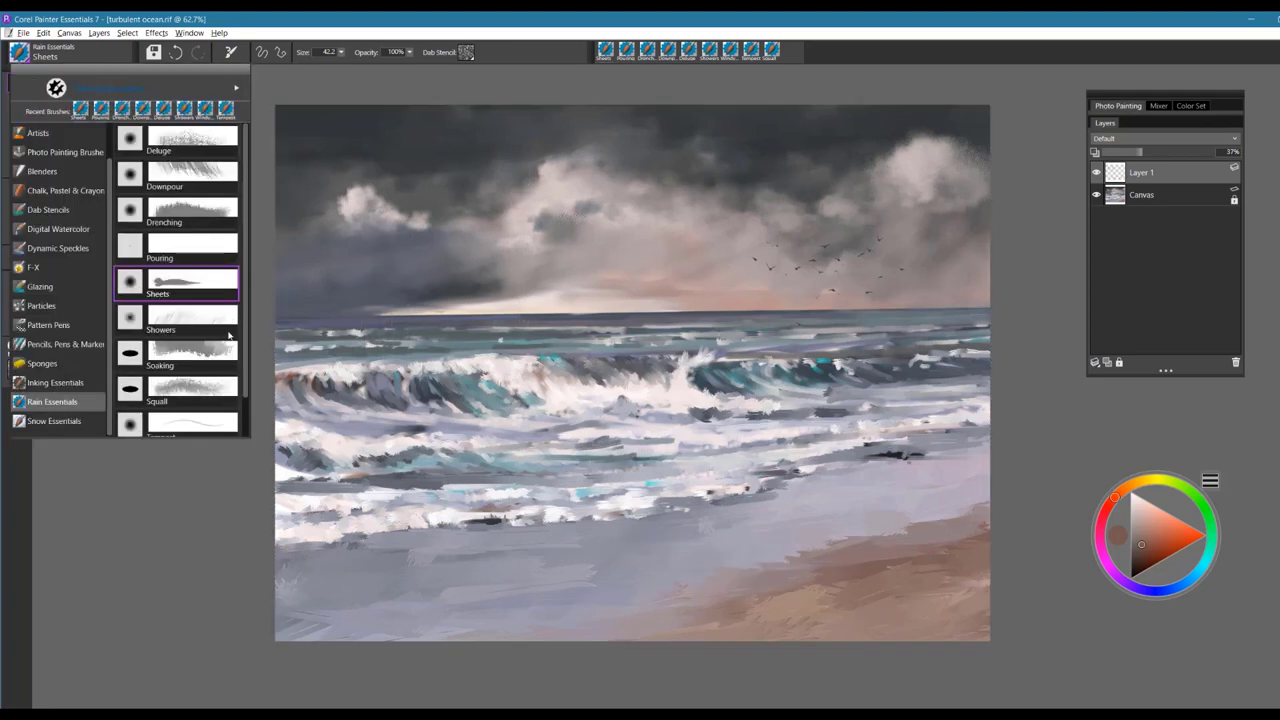
{"action": "left_click", "coordinate": [197, 330]}
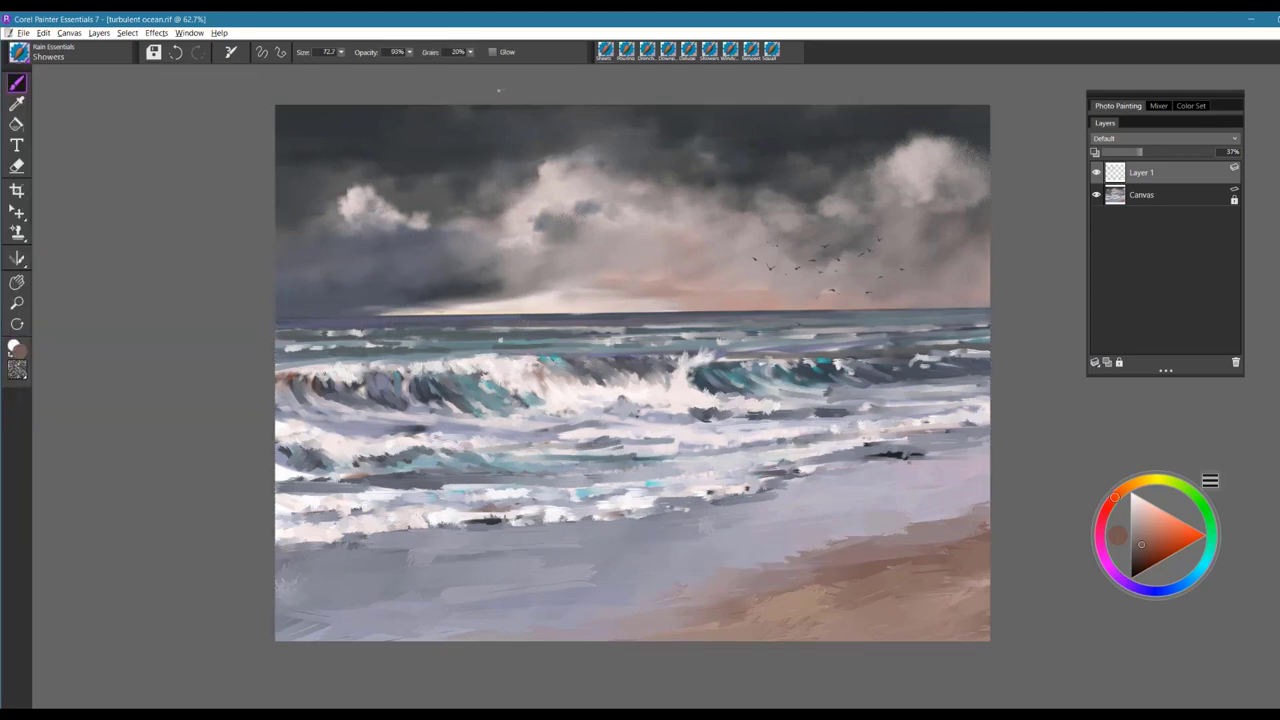
{"action": "key", "text": "ctrl+z"}
{"action": "left_click", "coordinate": [521, 255], "text": "alt"}
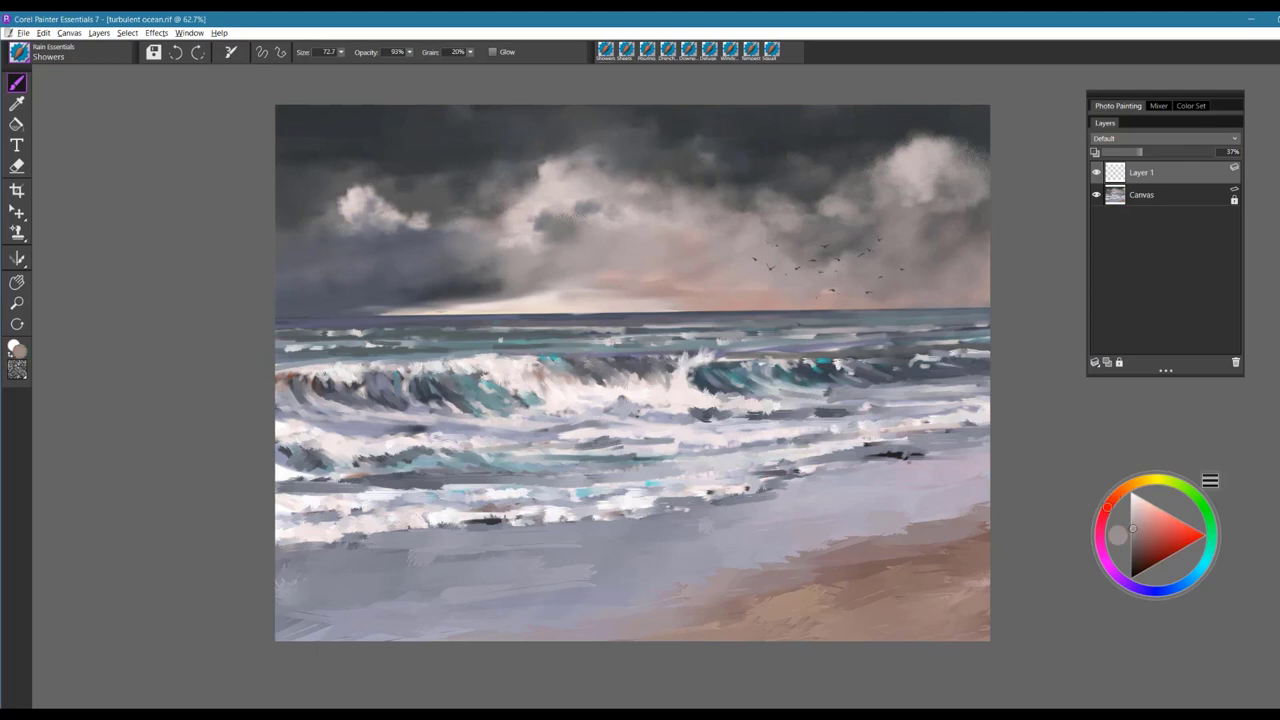
{"action": "mouse_move", "coordinate": [403, 256]}
{"action": "left_mouse_down"}
{"action": "mouse_move", "coordinate": [411, 226]}
{"action": "mouse_move", "coordinate": [440, 221]}
{"action": "mouse_move", "coordinate": [393, 222]}
{"action": "mouse_move", "coordinate": [461, 222]}
{"action": "mouse_move", "coordinate": [347, 232]}
{"action": "left_mouse_up"}
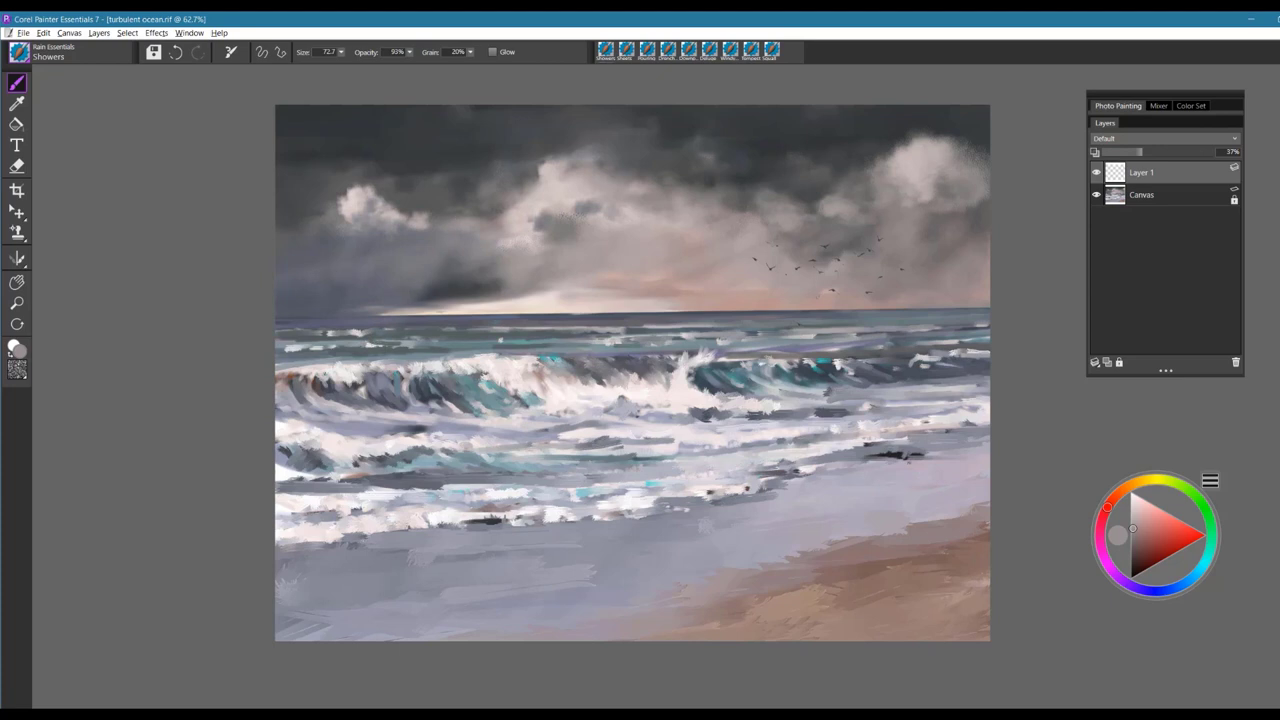
{"action": "left_click_drag", "start_coordinate": [766, 192], "coordinate": [779, 160]}
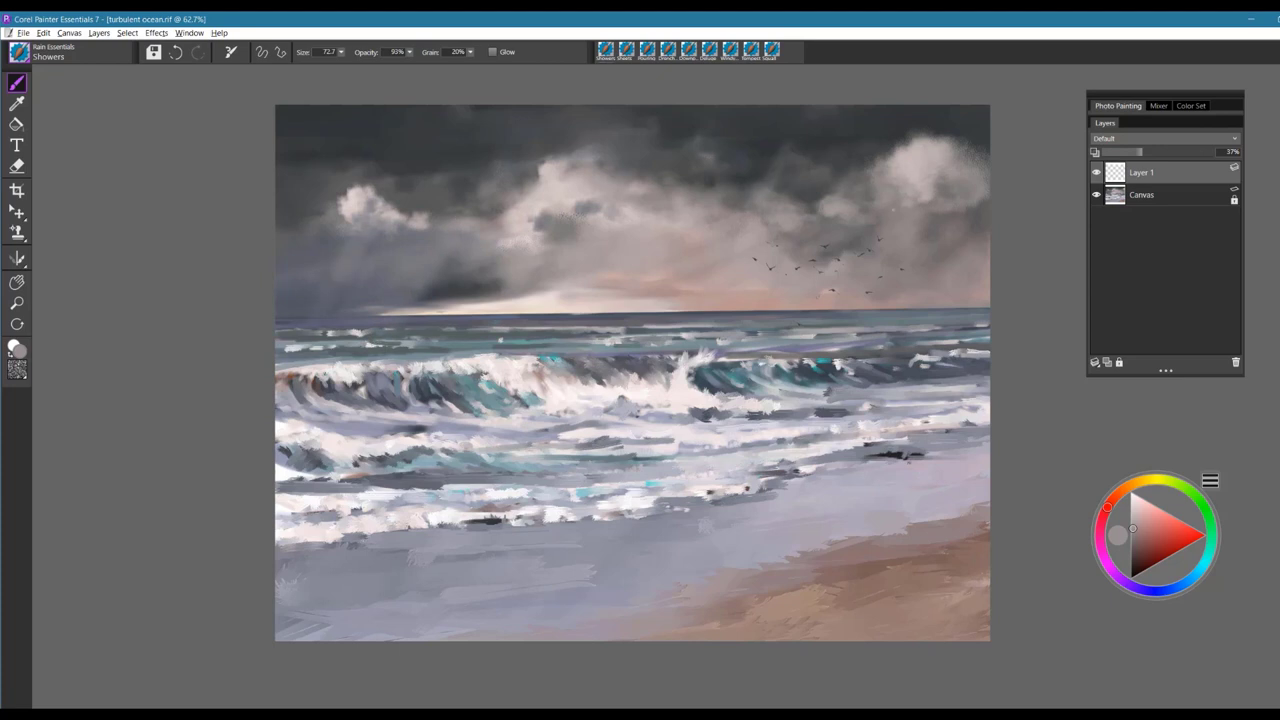
{"action": "left_click_drag", "start_coordinate": [926, 238], "coordinate": [949, 207]}
{"action": "mouse_move", "coordinate": [466, 306]}
{"action": "left_mouse_down"}
{"action": "mouse_move", "coordinate": [490, 268]}
{"action": "mouse_move", "coordinate": [432, 266]}
{"action": "left_mouse_up"}
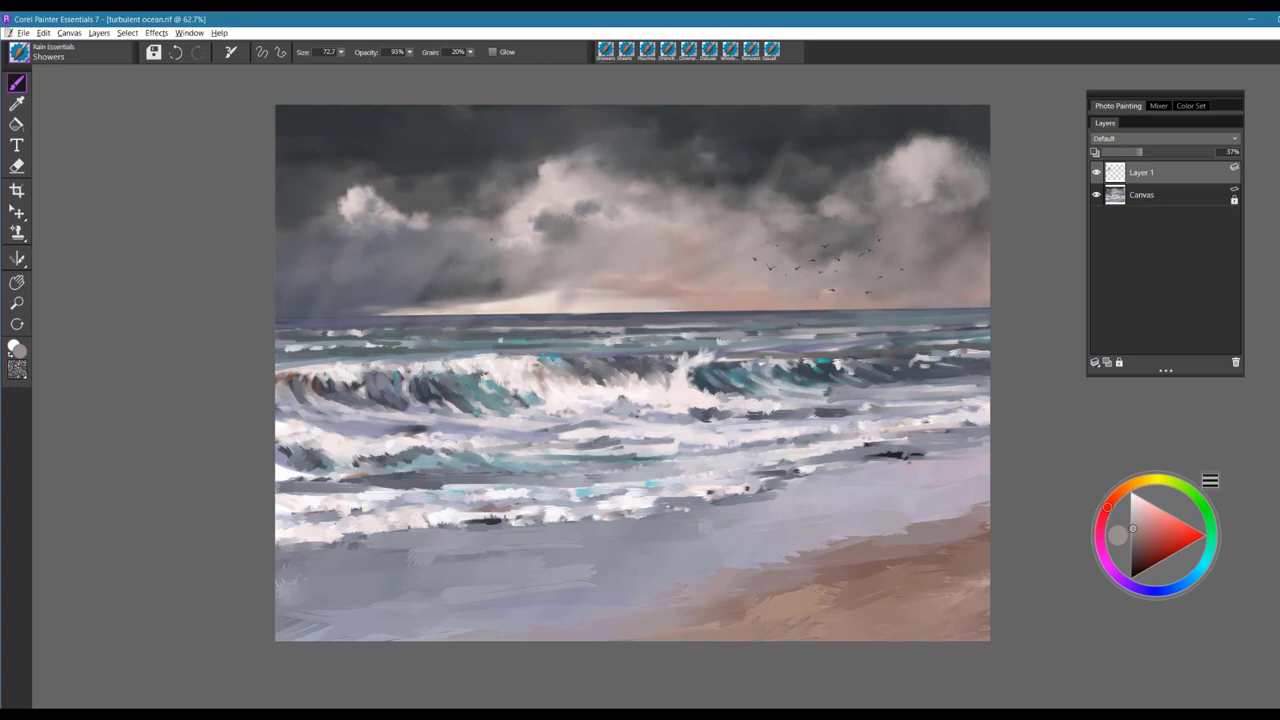
{"action": "mouse_move", "coordinate": [485, 106]}
{"action": "left_mouse_down"}
{"action": "mouse_move", "coordinate": [455, 155]}
{"action": "mouse_move", "coordinate": [410, 188]}
{"action": "left_mouse_up"}
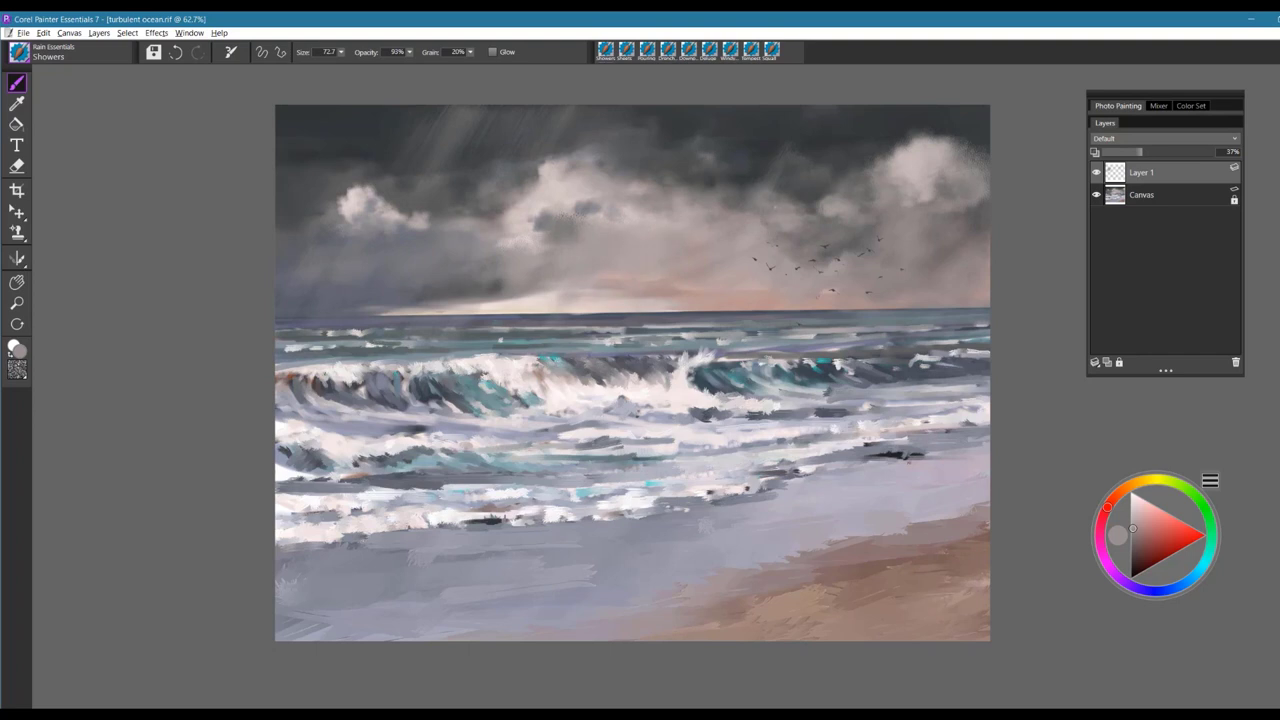
{"action": "left_click_drag", "start_coordinate": [982, 208], "coordinate": [967, 238]}
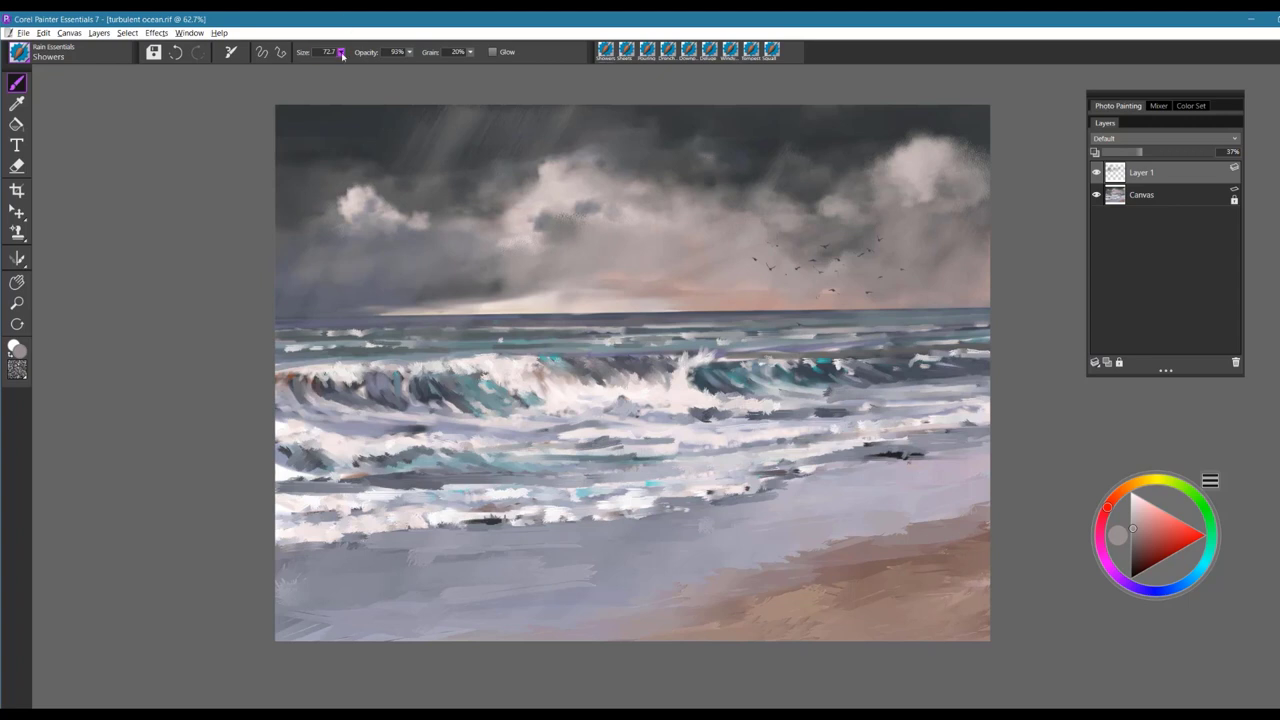
- Clear Layer 1 and paint broad Showers rain across the upper-left sky with the brush size set to 300.7
{"action": "left_click_drag", "start_coordinate": [341, 52], "coordinate": [374, 61]}
{"action": "key", "text": "ctrl+a"}
{"action": "key", "text": "Delete"}
{"action": "left_click_drag", "start_coordinate": [416, 125], "coordinate": [522, 134]}
{"action": "left_click_drag", "start_coordinate": [309, 106], "coordinate": [510, 99]}
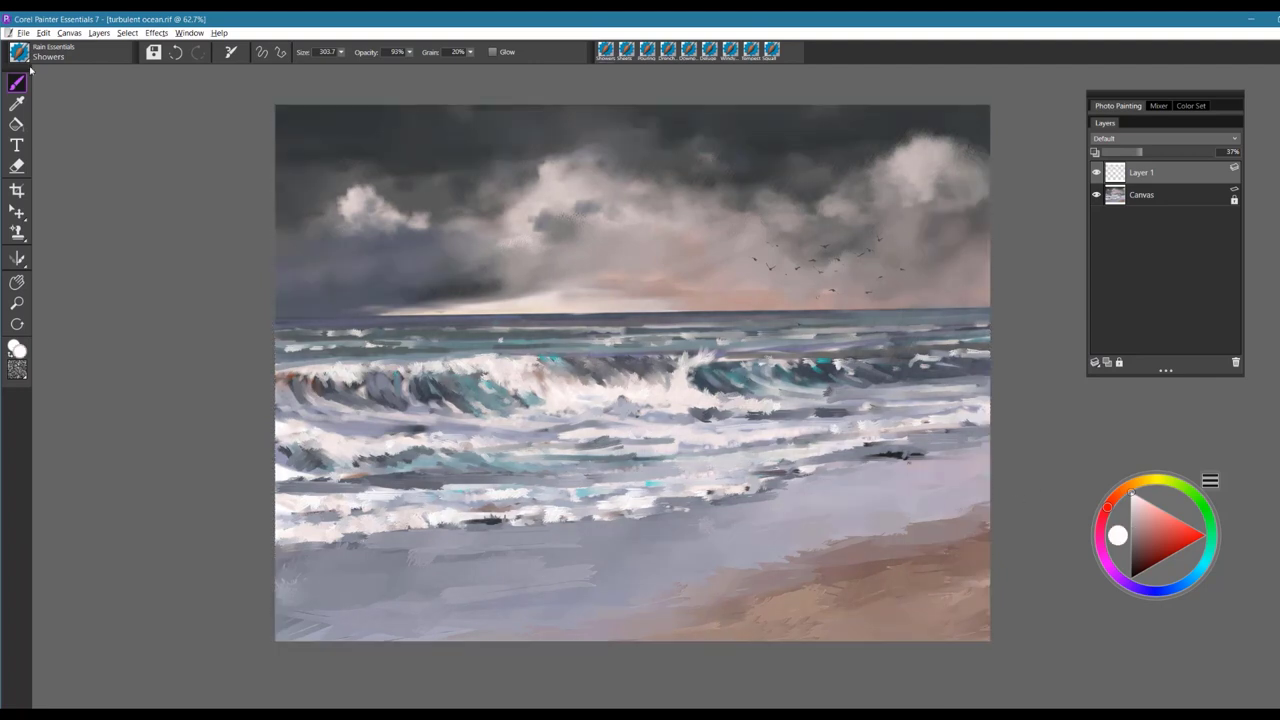
- Select the Soaking brush and paint a vertical white test stroke from the sky down to the shoreline
{"action": "left_click", "coordinate": [20, 53]}
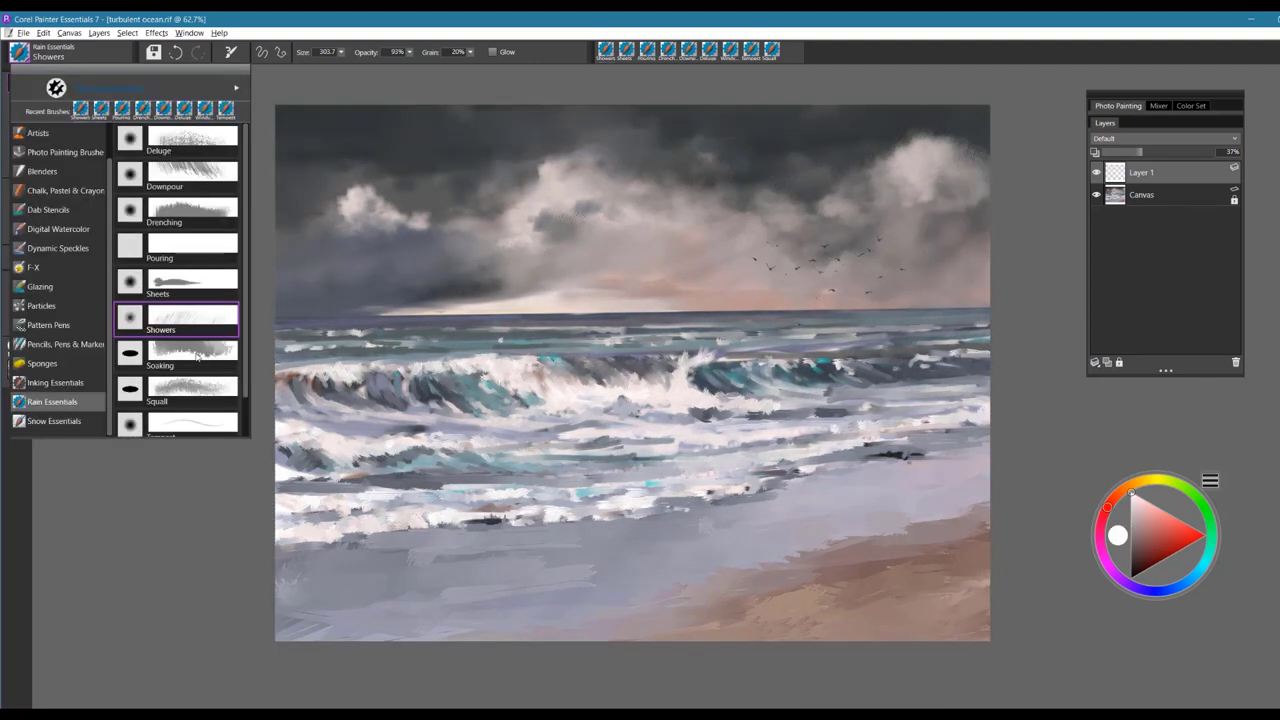
{"action": "left_click", "coordinate": [199, 356]}
{"action": "left_click_drag", "start_coordinate": [452, 100], "coordinate": [412, 570]}
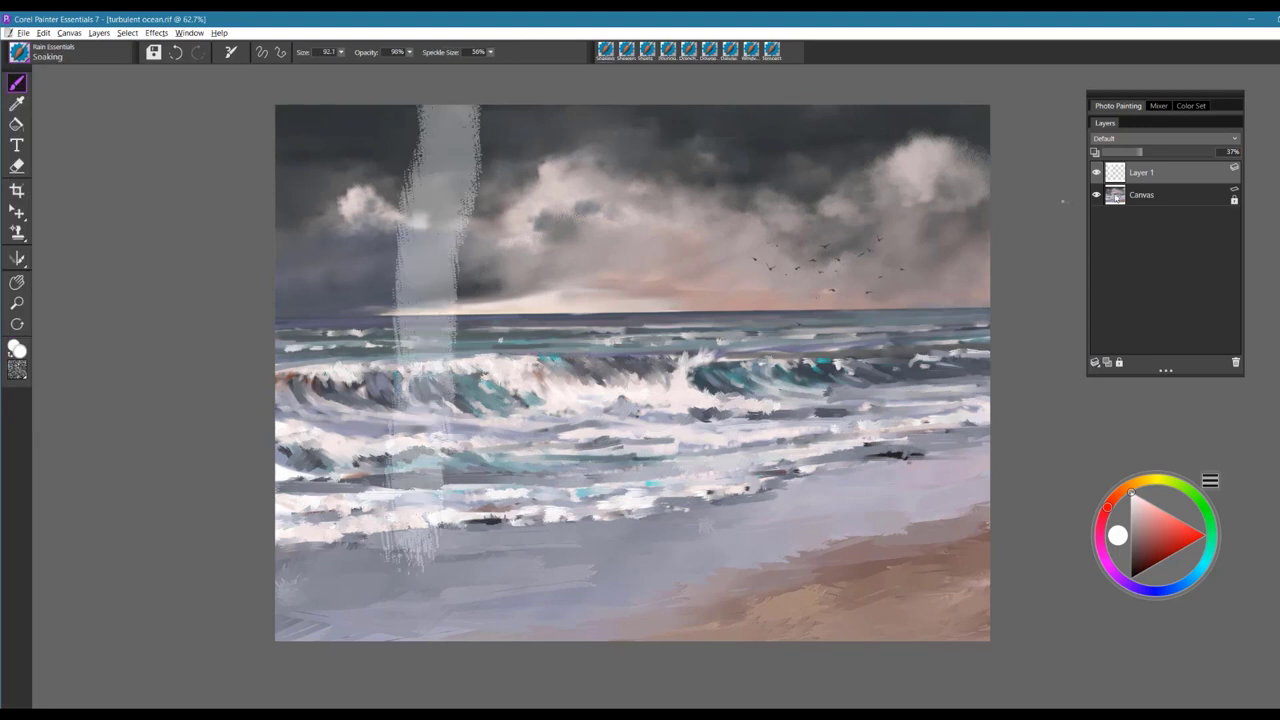
- Remove the test stroke and cover the painting with rows of white Soaking rain at 100% layer opacity
{"action": "left_click_drag", "start_coordinate": [1140, 152], "coordinate": [1228, 156]}
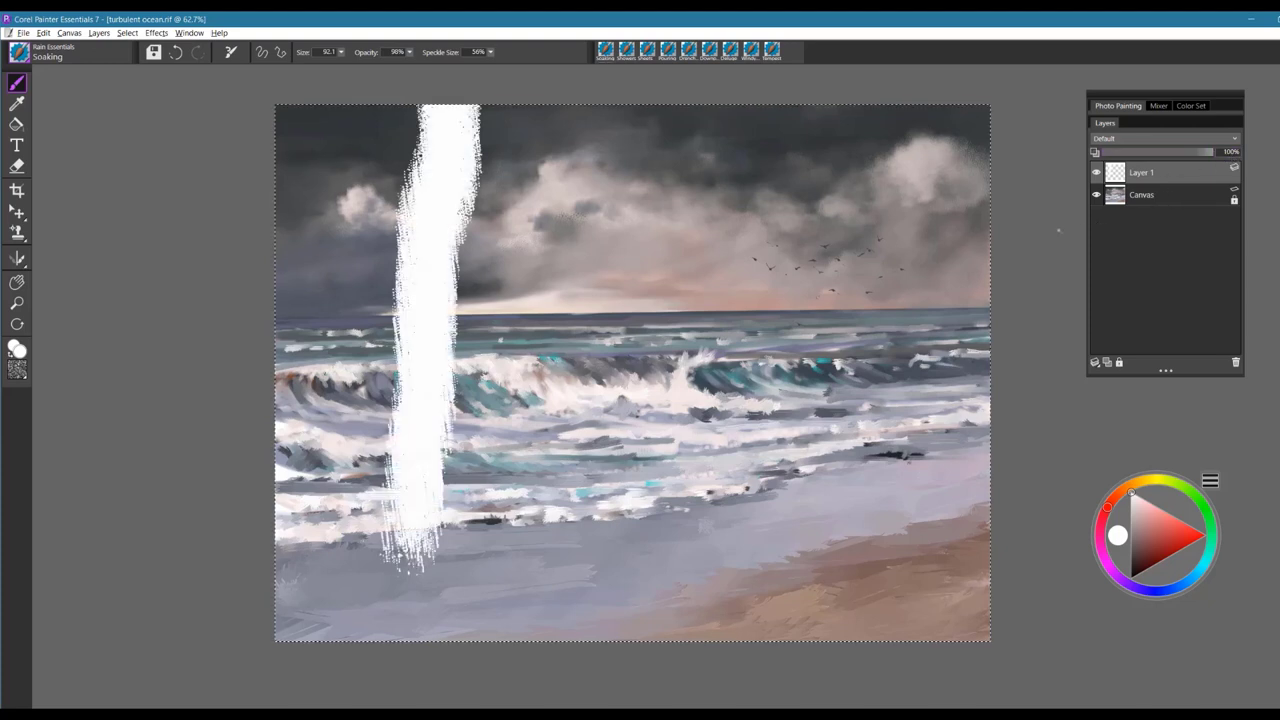
{"action": "key", "text": "ctrl+z"}
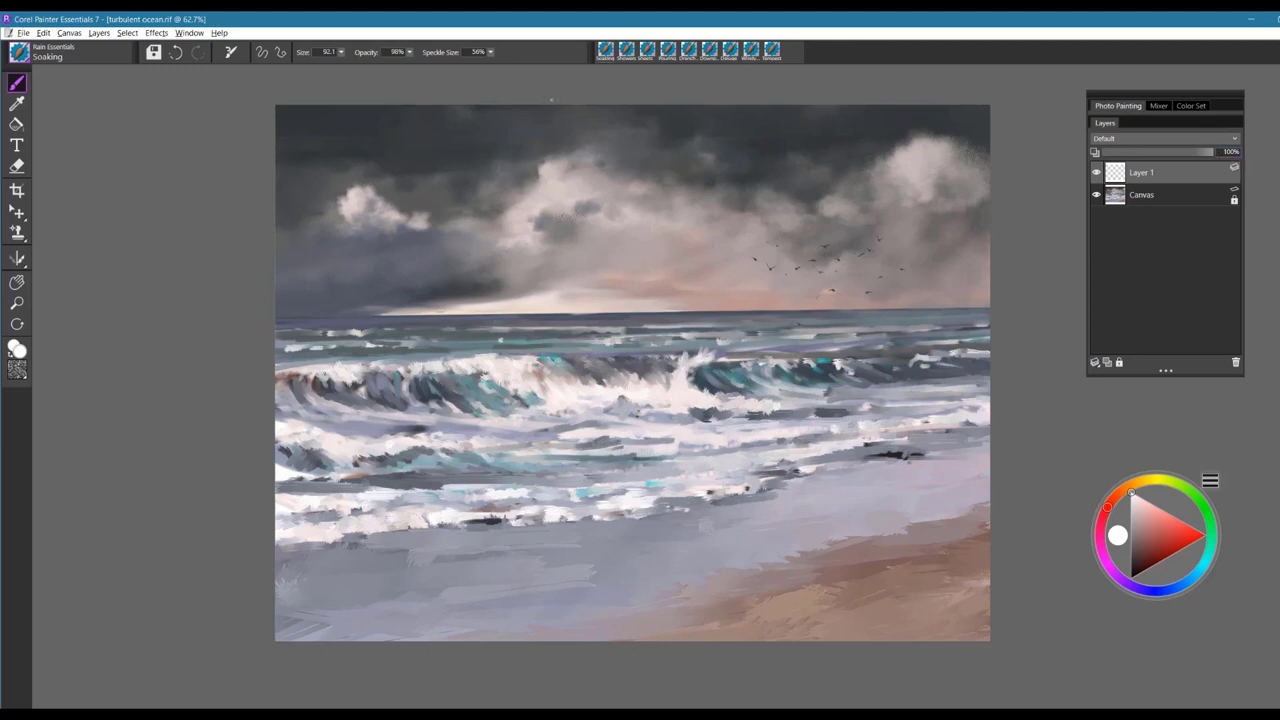
{"action": "left_click_drag", "start_coordinate": [250, 101], "coordinate": [990, 108]}
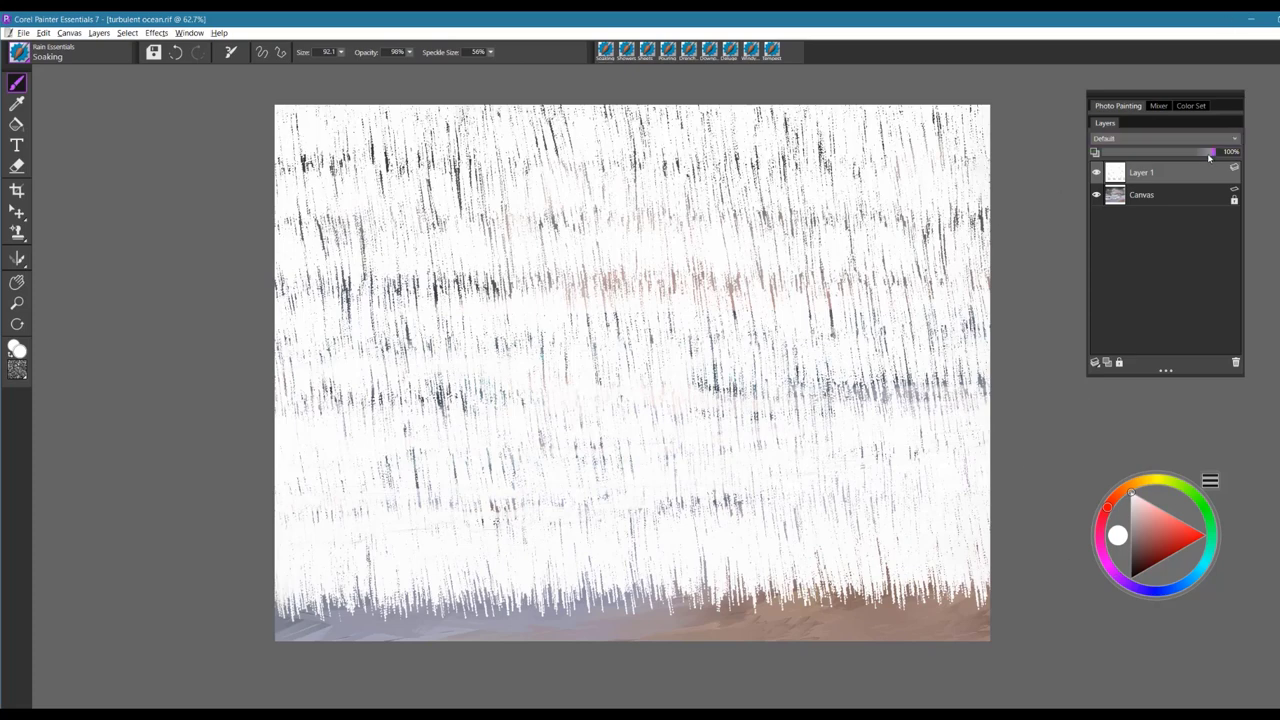
{"action": "left_click", "coordinate": [1196, 152]}
{"action": "mouse_move", "coordinate": [1197, 155]}
{"action": "left_mouse_down"}
{"action": "mouse_move", "coordinate": [1126, 154]}
{"action": "mouse_move", "coordinate": [1216, 155]}
{"action": "left_mouse_up"}
- Try Multiply on Layer 1, then set its composite method to Screen with the opacity at 25%
{"action": "left_click", "coordinate": [1160, 139]}
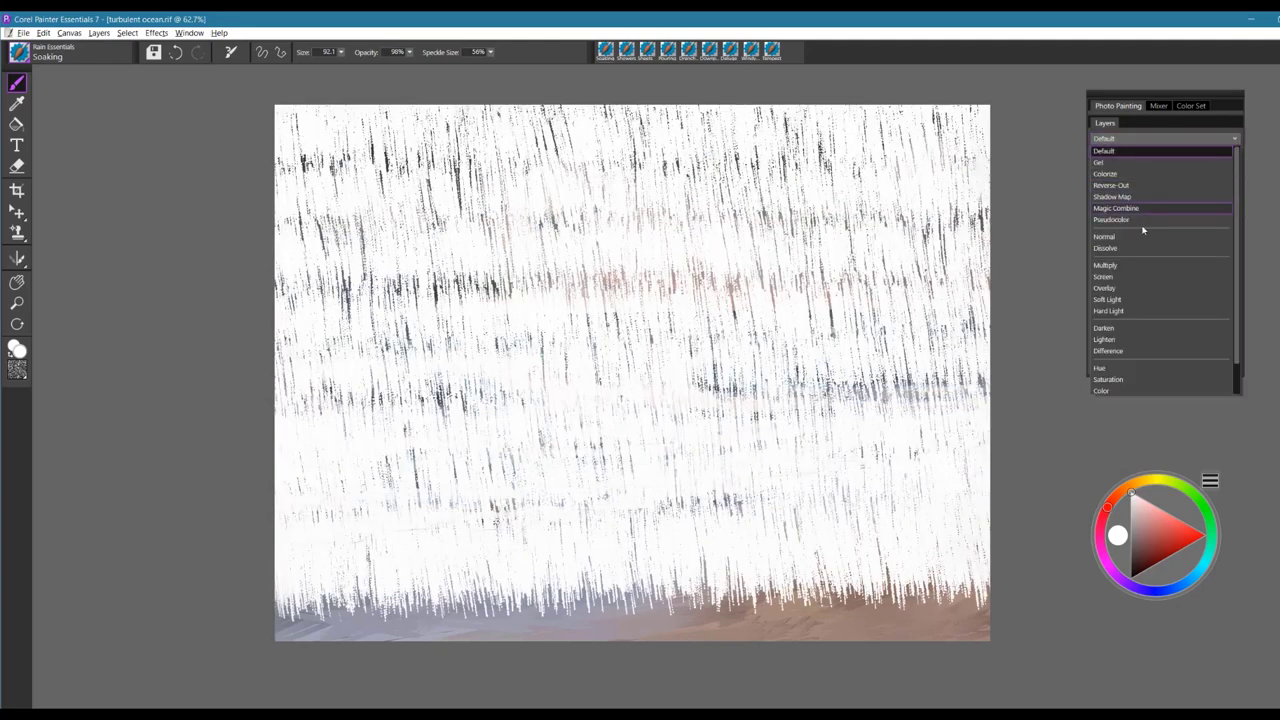
{"action": "left_click", "coordinate": [1126, 264]}
{"action": "left_click", "coordinate": [1152, 141]}
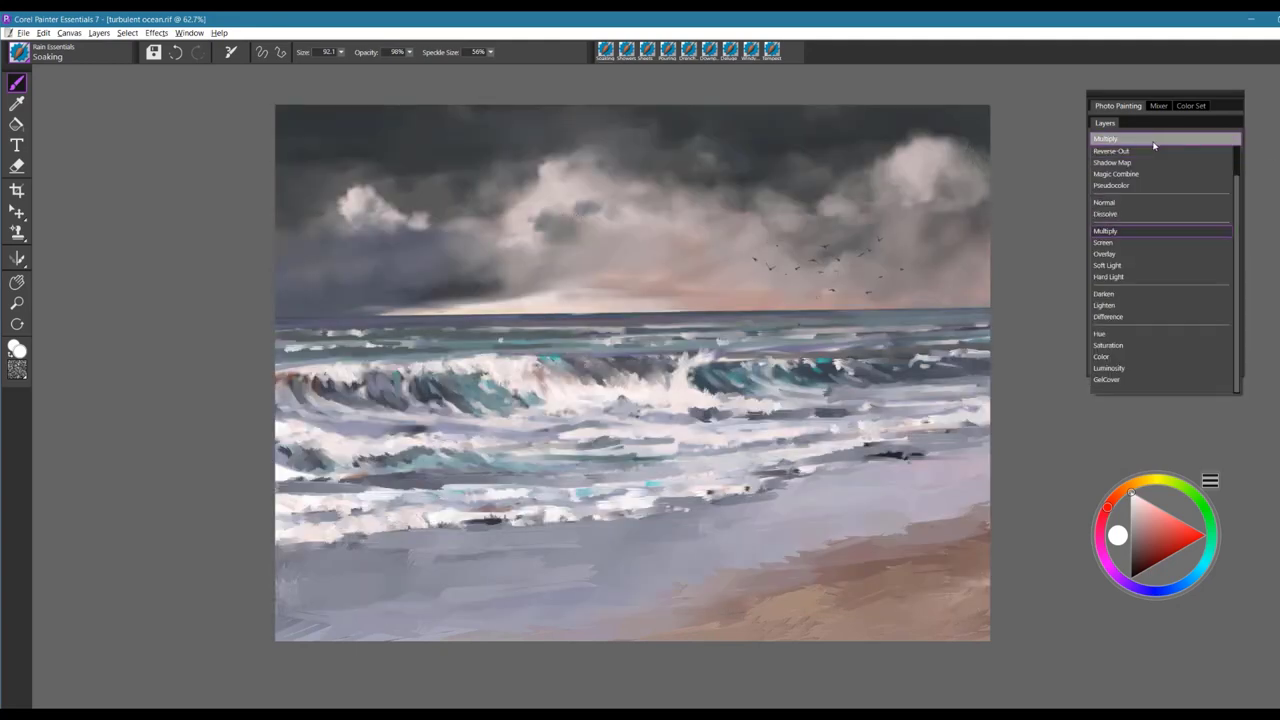
{"action": "left_click", "coordinate": [1130, 242]}
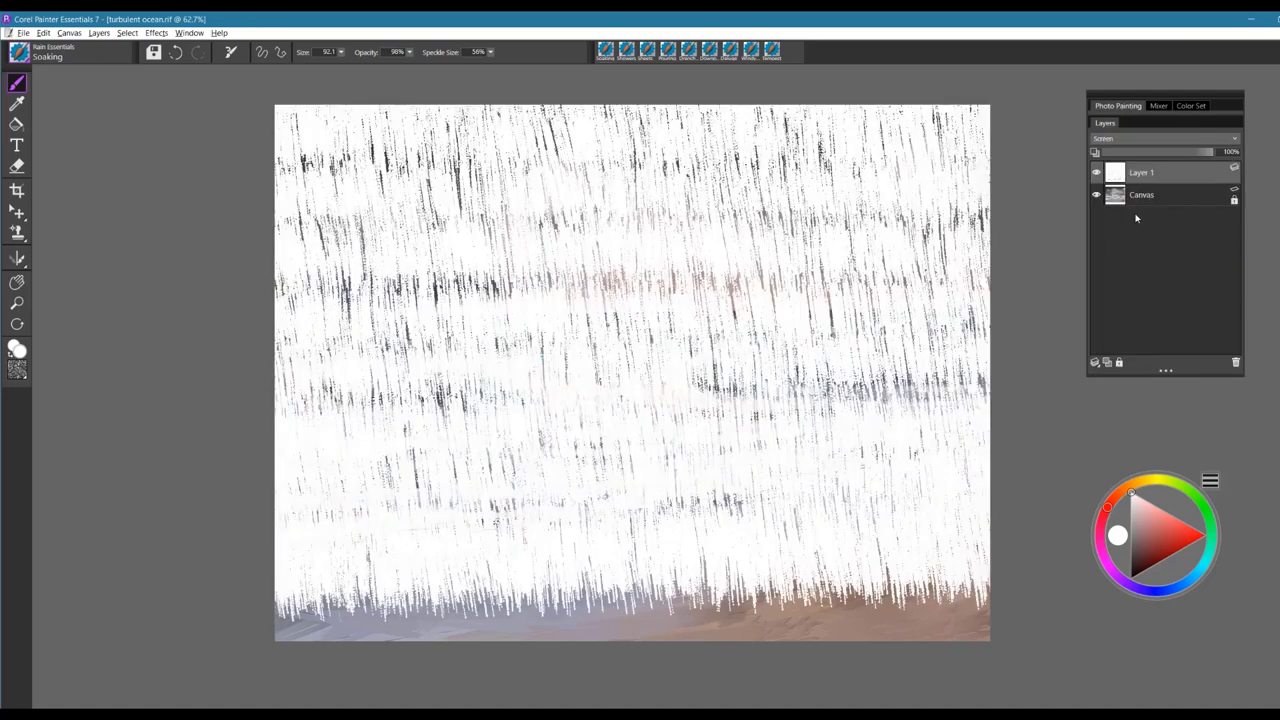
{"action": "left_click_drag", "start_coordinate": [1212, 155], "coordinate": [1139, 156]}
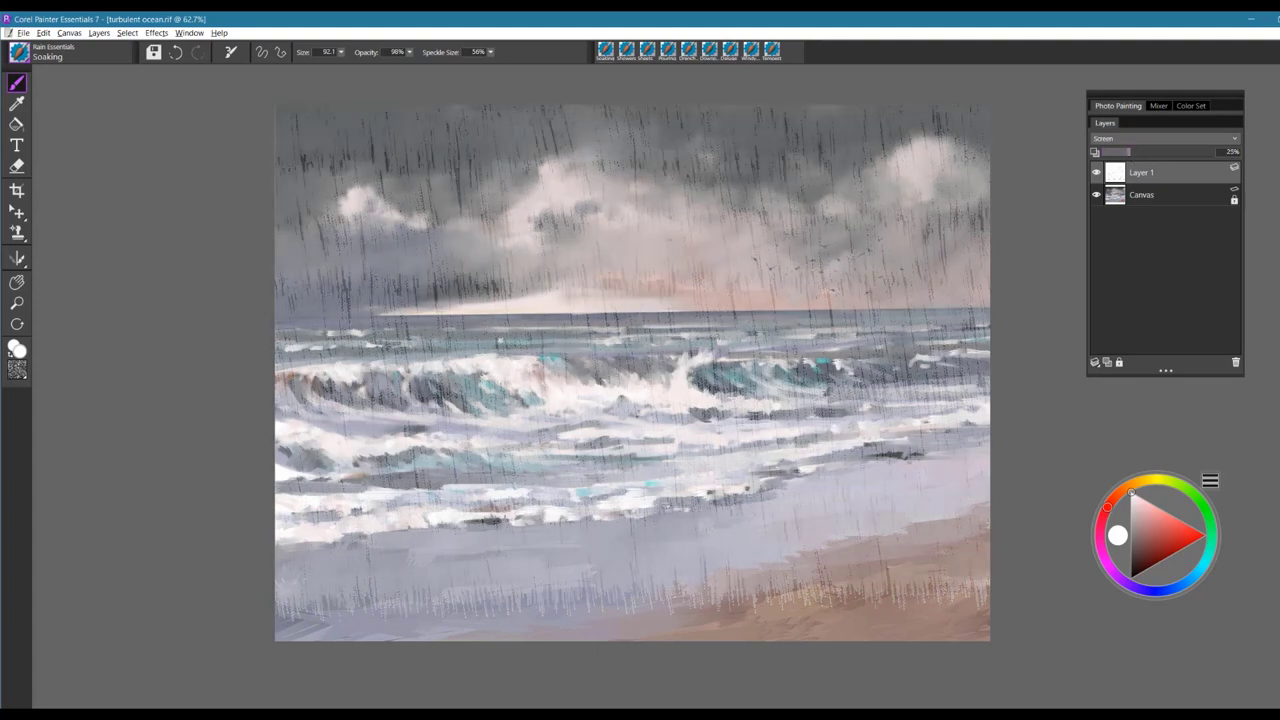
- Try Layer 1 with the Overlay composite method at 42% opacity and clear the Soaking rain
{"action": "left_click", "coordinate": [1139, 139]}
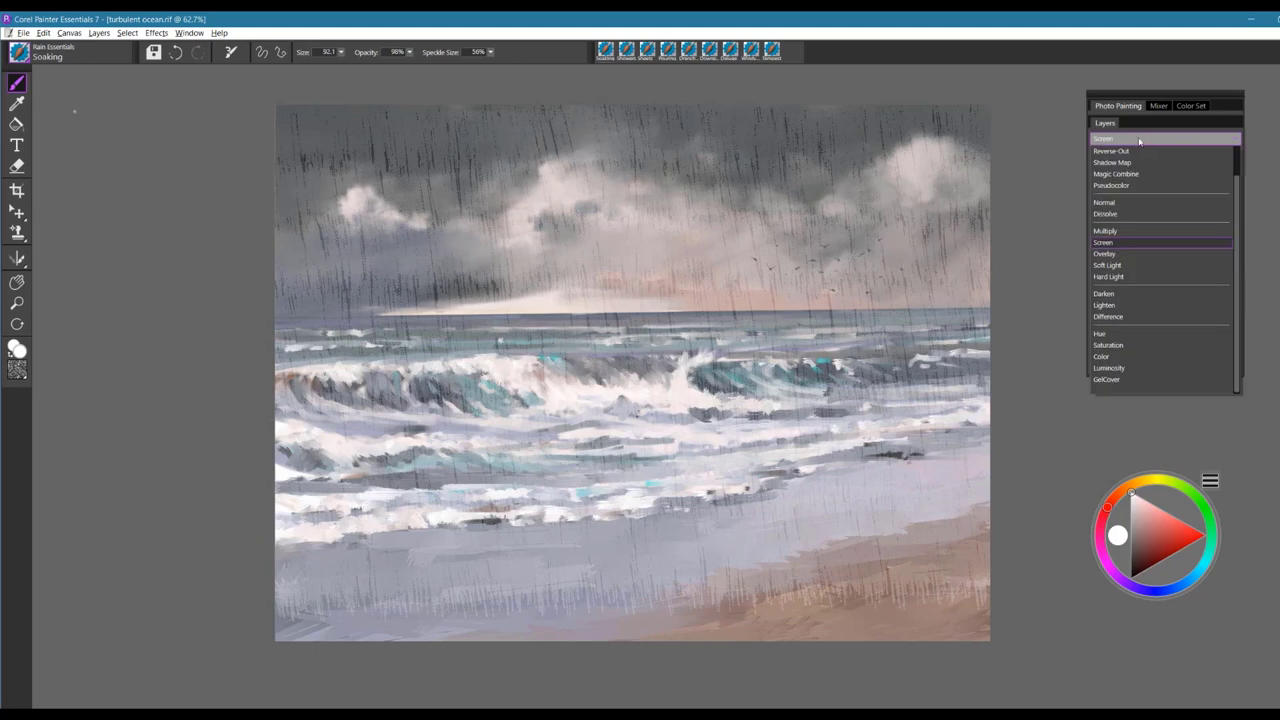
{"action": "left_click", "coordinate": [1110, 255]}
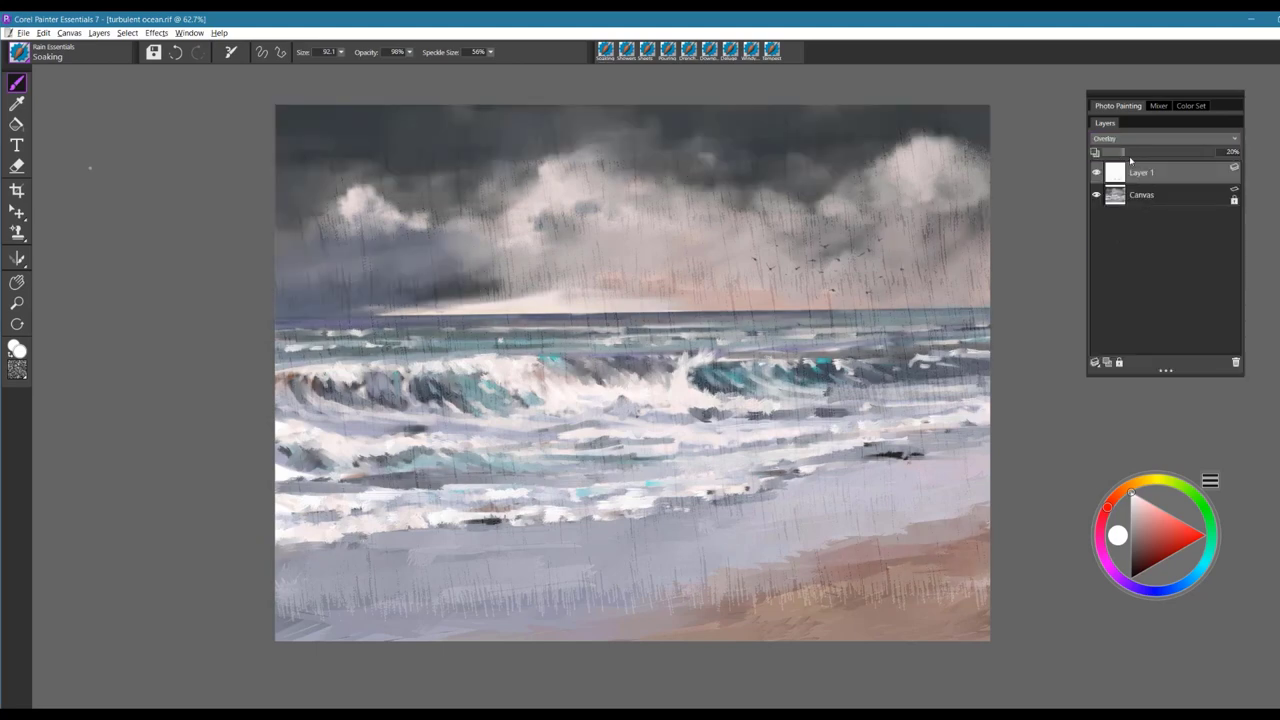
{"action": "left_click_drag", "start_coordinate": [1124, 152], "coordinate": [1147, 152]}
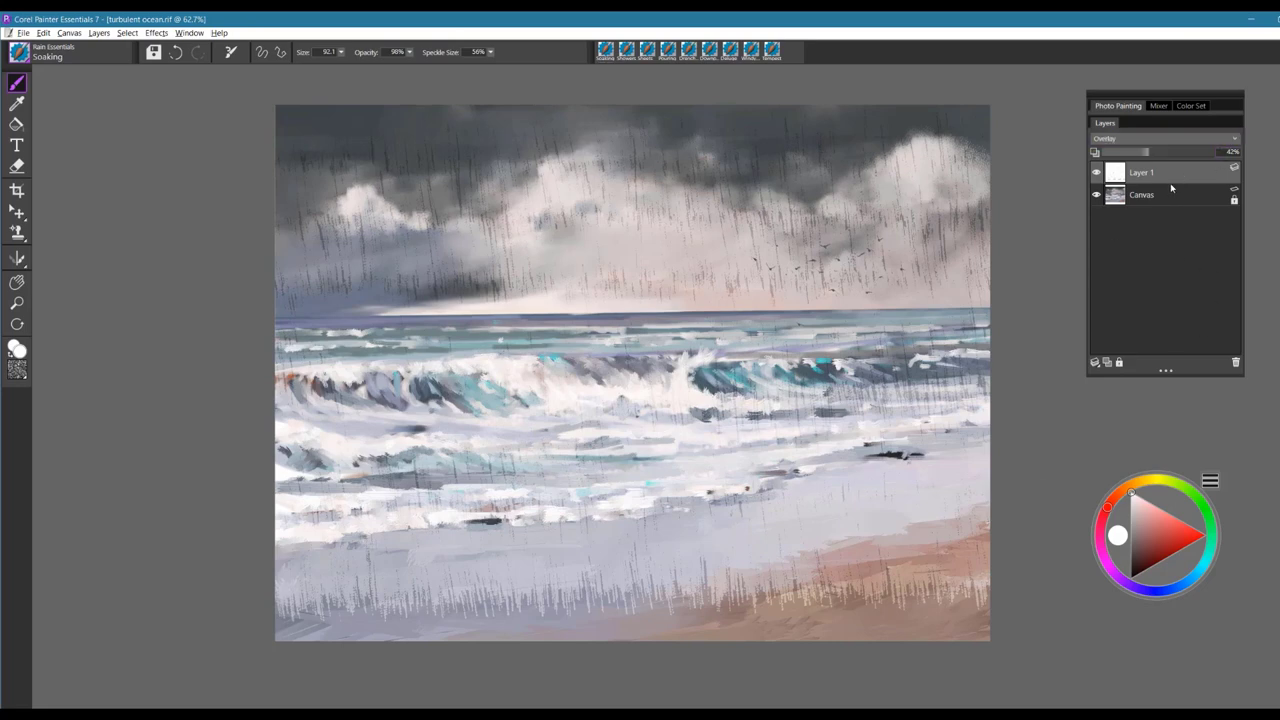
{"action": "key", "text": "ctrl+a"}
{"action": "key", "text": "Delete"}
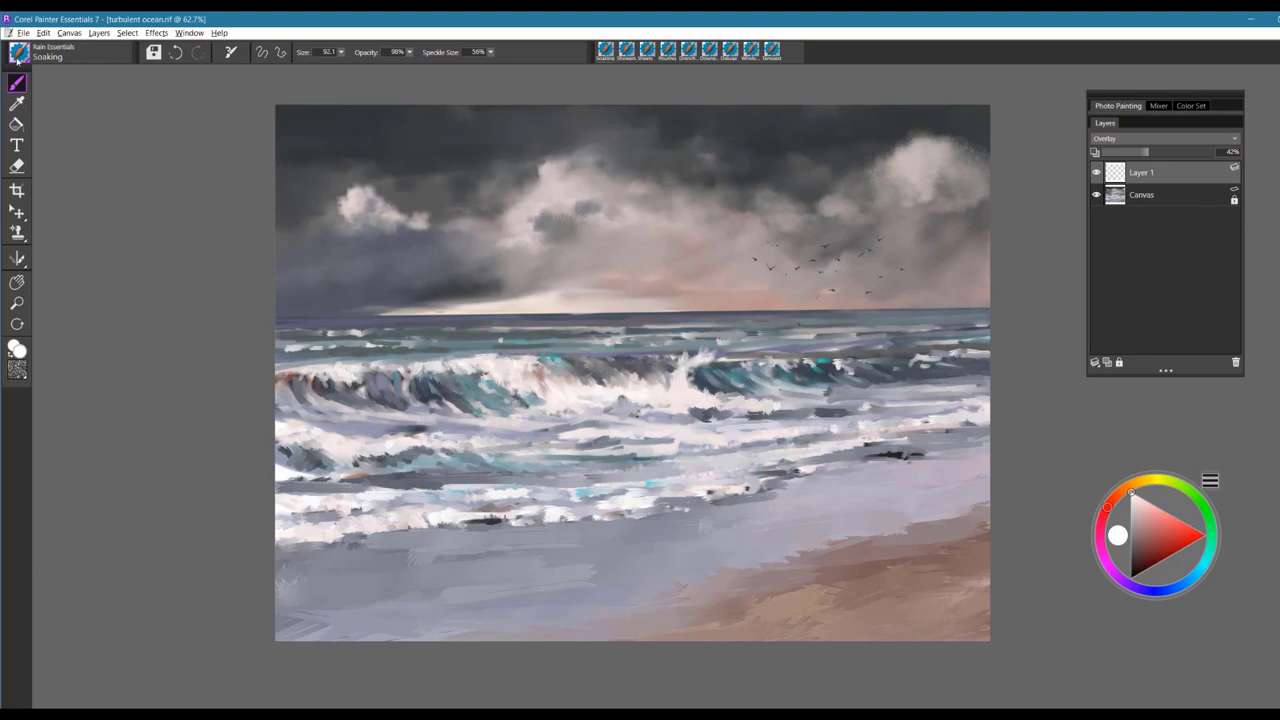
- Select the Squall brush, paint diagonal test strokes from the sky across the horizon, and clear Layer 1
{"action": "left_click", "coordinate": [19, 55]}
{"action": "left_click", "coordinate": [194, 388]}
{"action": "mouse_move", "coordinate": [252, 199]}
{"action": "left_mouse_down"}
{"action": "mouse_move", "coordinate": [405, 195]}
{"action": "mouse_move", "coordinate": [700, 335]}
{"action": "mouse_move", "coordinate": [780, 342]}
{"action": "left_mouse_up"}
{"action": "left_click_drag", "start_coordinate": [312, 212], "coordinate": [825, 335]}
{"action": "mouse_move", "coordinate": [450, 190]}
{"action": "left_mouse_down"}
{"action": "mouse_move", "coordinate": [545, 265]}
{"action": "mouse_move", "coordinate": [780, 350]}
{"action": "left_mouse_up"}
{"action": "left_click_drag", "start_coordinate": [550, 215], "coordinate": [865, 365]}
{"action": "key", "text": "ctrl+a"}
{"action": "key", "text": "Delete"}
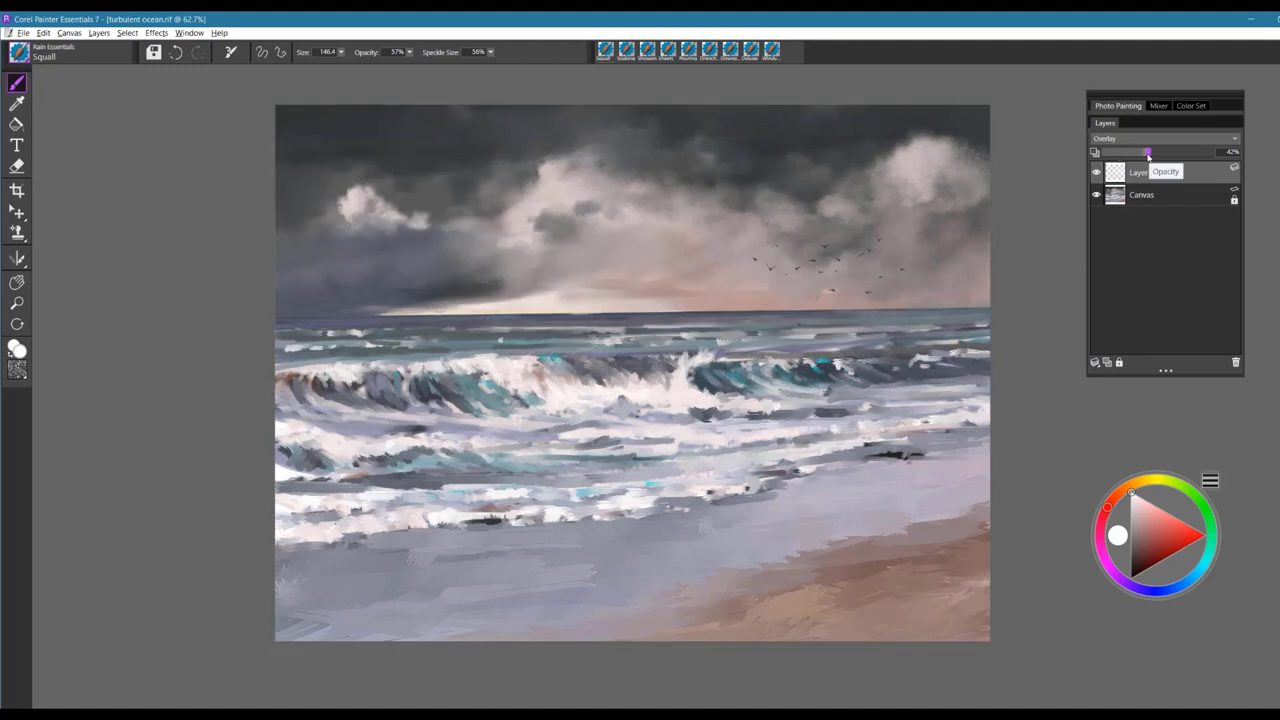
- Set Layer 1's opacity to 100% and its composite method to Default
{"action": "left_click_drag", "start_coordinate": [1150, 152], "coordinate": [1214, 151]}
{"action": "left_click", "coordinate": [1152, 139]}
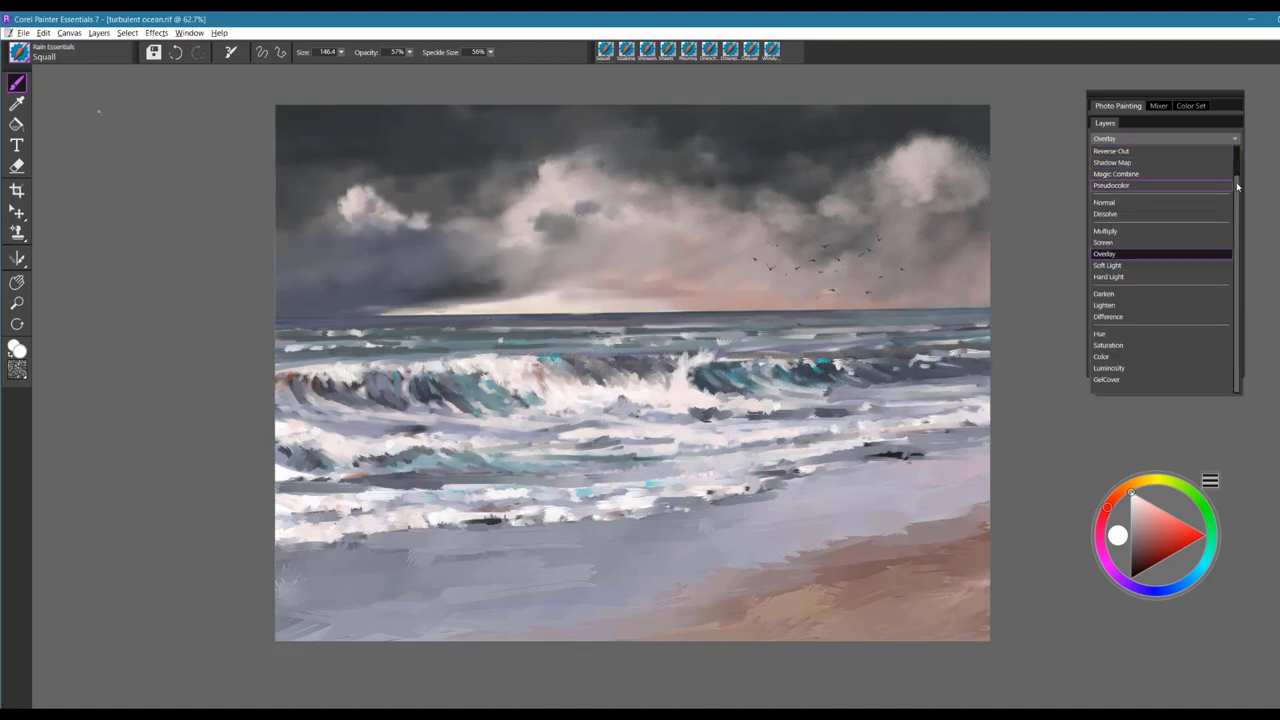
{"action": "scroll", "coordinate": [1132, 154], "scroll_direction": "up", "scroll_amount": 1}
{"action": "left_click", "coordinate": [1131, 152]}
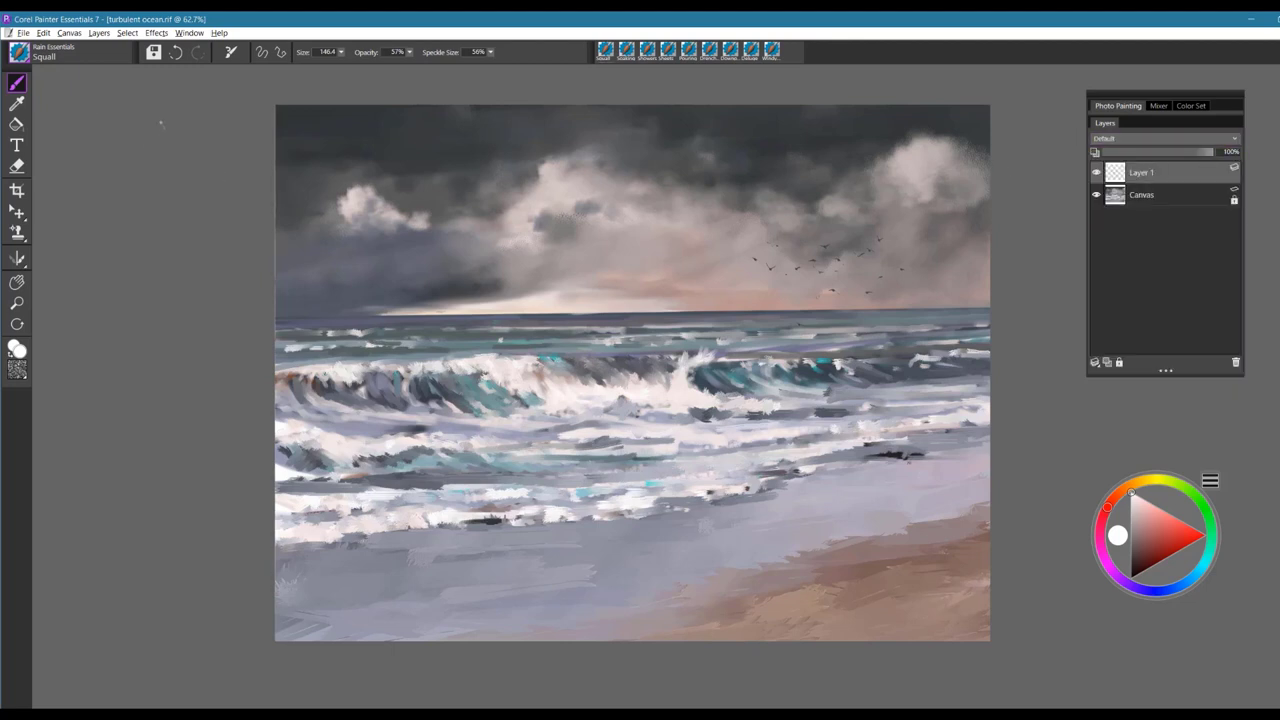
- Paint swirling white Squall strokes over the clouds, the waves and the beach
{"action": "mouse_move", "coordinate": [278, 150]}
{"action": "left_mouse_down"}
{"action": "mouse_move", "coordinate": [432, 178]}
{"action": "mouse_move", "coordinate": [660, 290]}
{"action": "mouse_move", "coordinate": [985, 360]}
{"action": "left_mouse_up"}
{"action": "left_click_drag", "start_coordinate": [350, 230], "coordinate": [290, 300]}
{"action": "left_click_drag", "start_coordinate": [434, 314], "coordinate": [880, 370]}
{"action": "mouse_move", "coordinate": [575, 205]}
{"action": "left_mouse_down"}
{"action": "mouse_move", "coordinate": [735, 275]}
{"action": "mouse_move", "coordinate": [985, 325]}
{"action": "left_mouse_up"}
{"action": "left_click_drag", "start_coordinate": [505, 165], "coordinate": [997, 266]}
{"action": "left_click_drag", "start_coordinate": [465, 150], "coordinate": [985, 210]}
{"action": "left_click_drag", "start_coordinate": [700, 135], "coordinate": [900, 150]}
{"action": "mouse_move", "coordinate": [285, 340]}
{"action": "left_mouse_down"}
{"action": "mouse_move", "coordinate": [386, 354]}
{"action": "mouse_move", "coordinate": [479, 299]}
{"action": "mouse_move", "coordinate": [970, 500]}
{"action": "left_mouse_up"}
{"action": "mouse_move", "coordinate": [285, 430]}
{"action": "left_mouse_down"}
{"action": "mouse_move", "coordinate": [790, 520]}
{"action": "mouse_move", "coordinate": [985, 570]}
{"action": "left_mouse_up"}
{"action": "left_click_drag", "start_coordinate": [670, 505], "coordinate": [525, 610]}
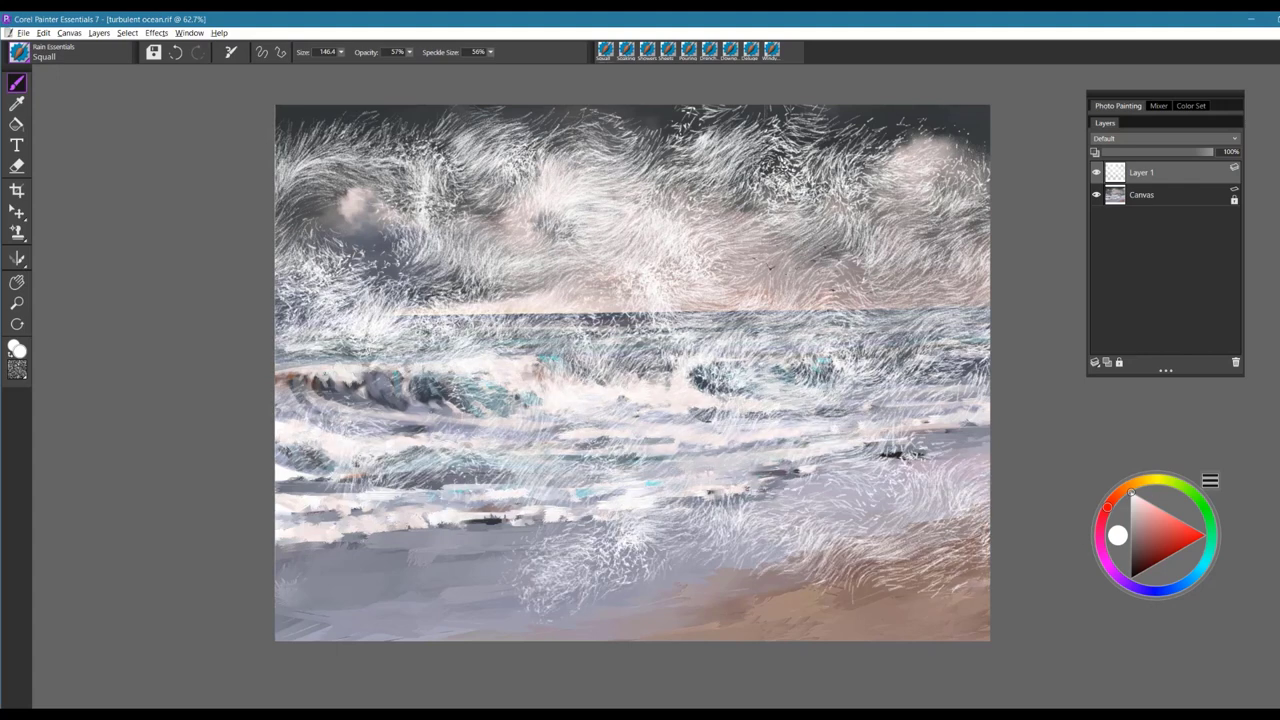
- Preview Layer 1 at 43% opacity, restore it to 100%, and clear the Squall strokes
{"action": "left_click_drag", "start_coordinate": [1201, 153], "coordinate": [1149, 156]}
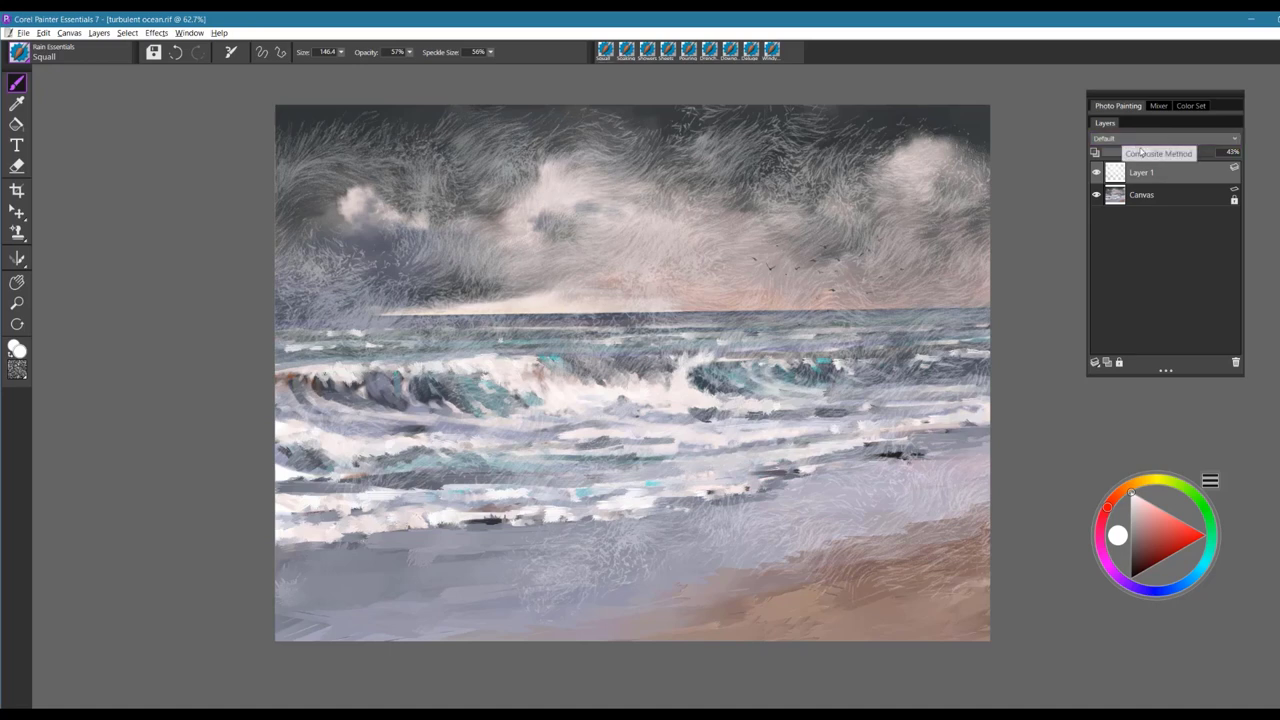
{"action": "left_click_drag", "start_coordinate": [1147, 154], "coordinate": [1222, 156]}
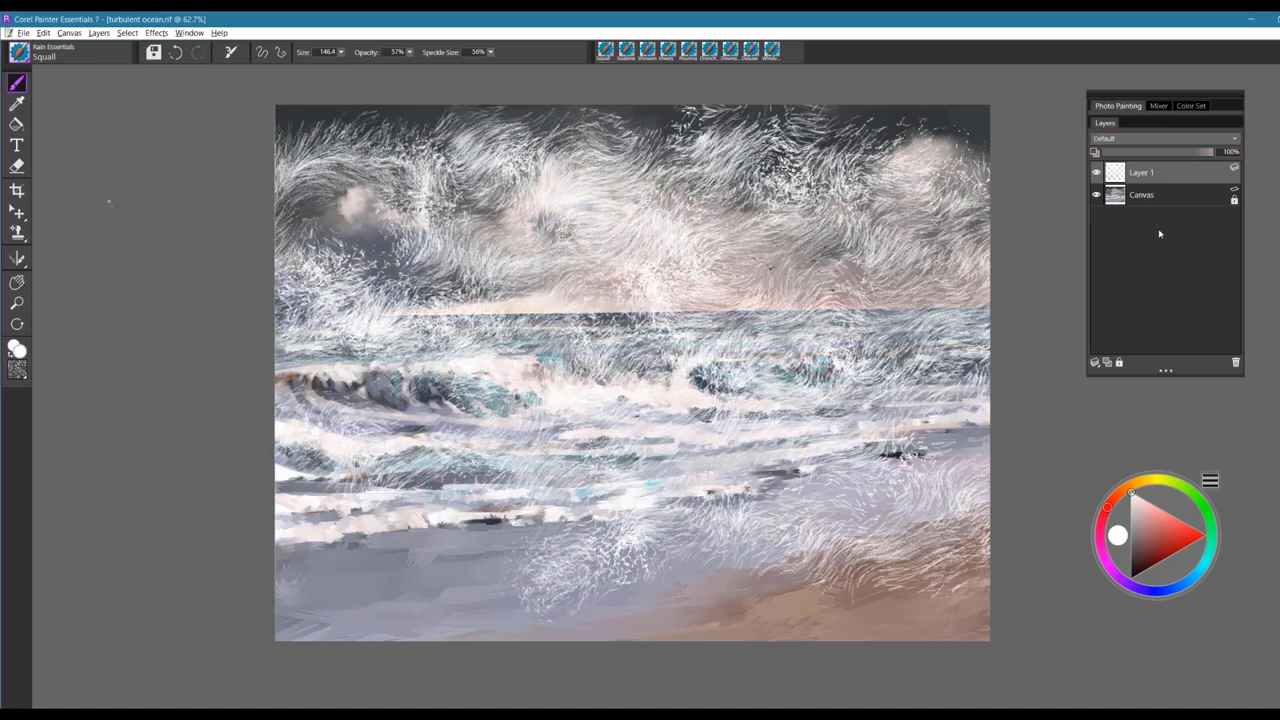
{"action": "key", "text": "ctrl+a"}
{"action": "key", "text": "Delete"}
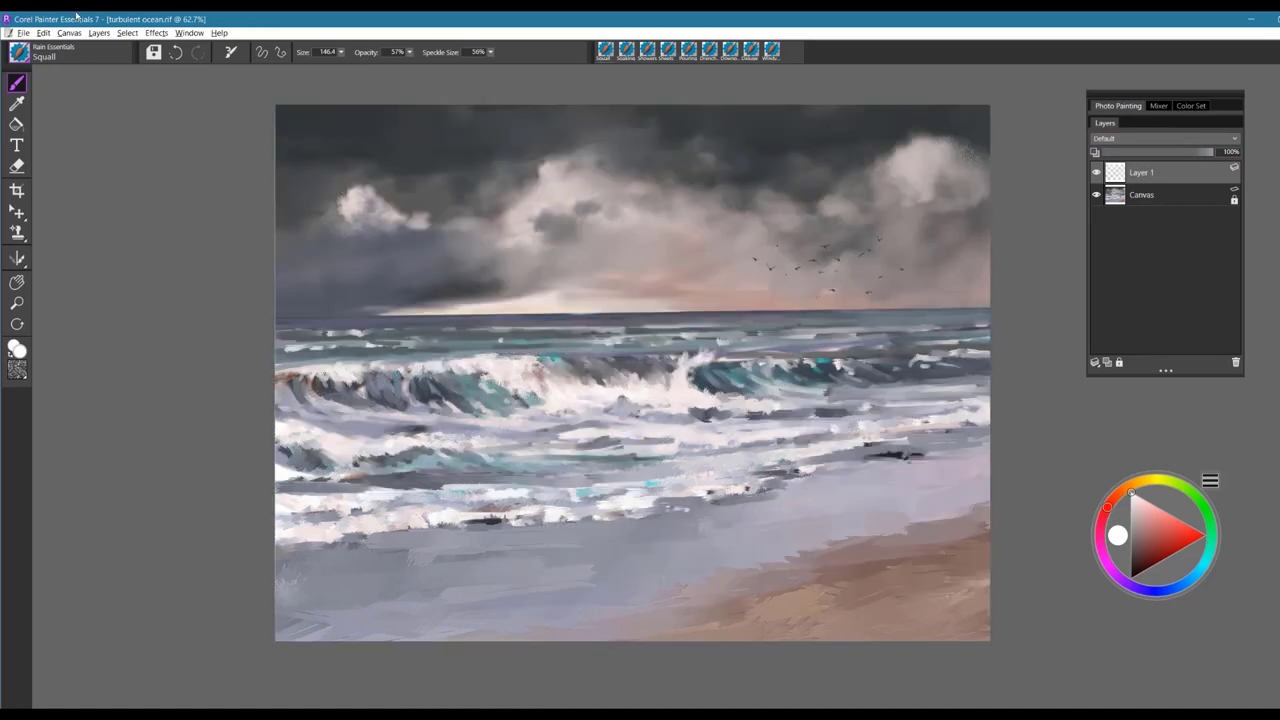
- Select the Tempest brush and paint windblown streaks diagonally across the sky, the horizon and the beach
{"action": "left_click", "coordinate": [20, 54]}
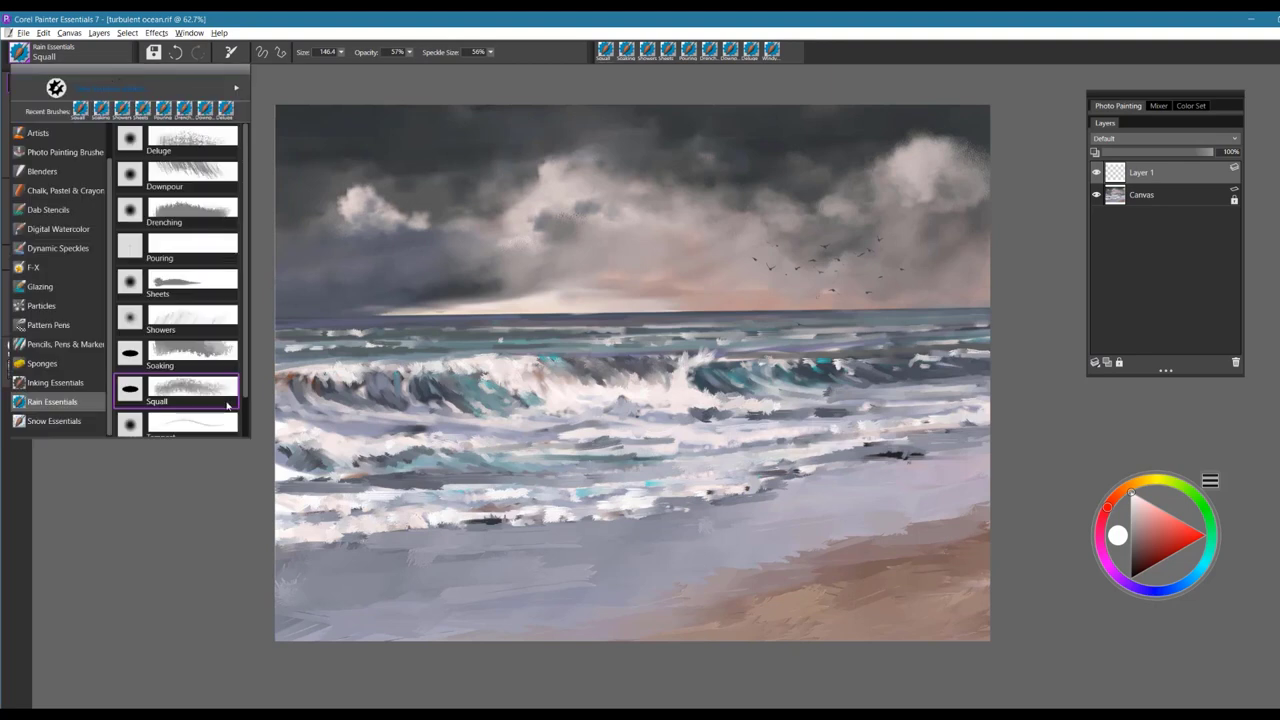
{"action": "scroll", "coordinate": [247, 386], "scroll_direction": "down", "scroll_amount": 1}
{"action": "left_click", "coordinate": [190, 388]}
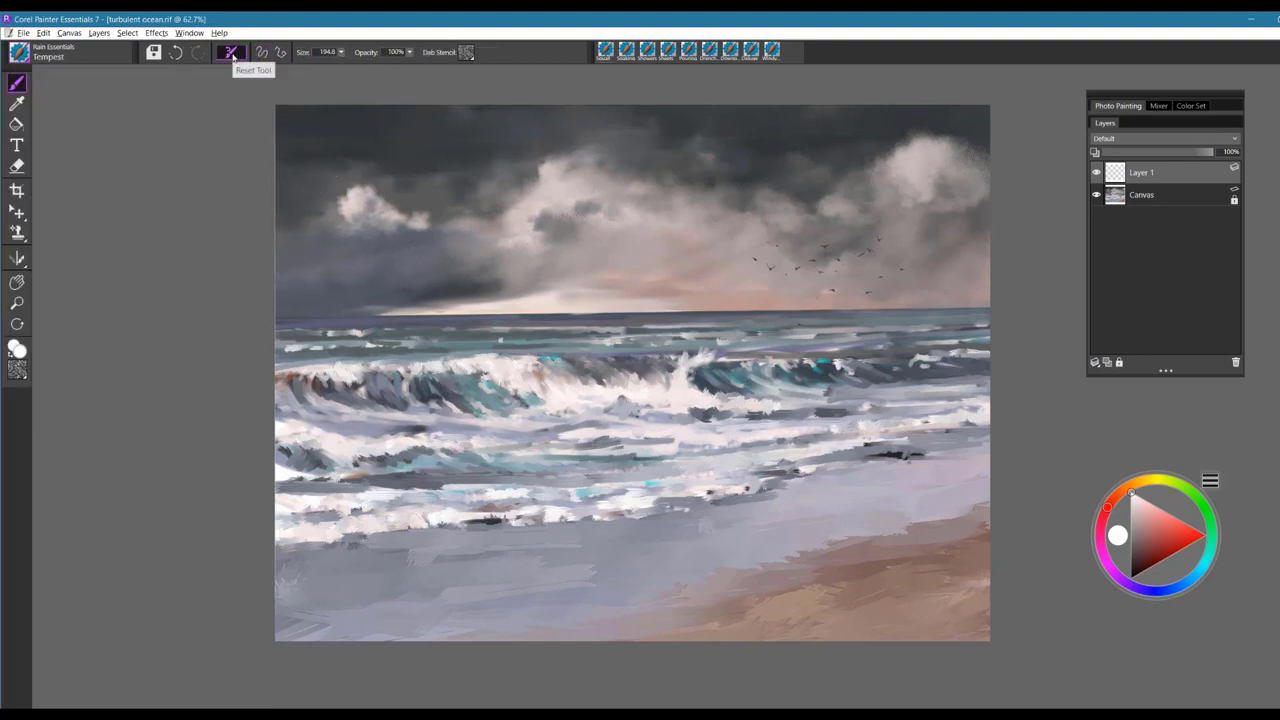
{"action": "left_click_drag", "start_coordinate": [268, 114], "coordinate": [618, 304]}
{"action": "mouse_move", "coordinate": [356, 131]}
{"action": "left_mouse_down"}
{"action": "mouse_move", "coordinate": [511, 255]}
{"action": "mouse_move", "coordinate": [630, 322]}
{"action": "left_mouse_up"}
{"action": "left_click_drag", "start_coordinate": [252, 178], "coordinate": [560, 304]}
{"action": "mouse_move", "coordinate": [496, 162]}
{"action": "left_mouse_down"}
{"action": "mouse_move", "coordinate": [644, 317]}
{"action": "mouse_move", "coordinate": [718, 316]}
{"action": "left_mouse_up"}
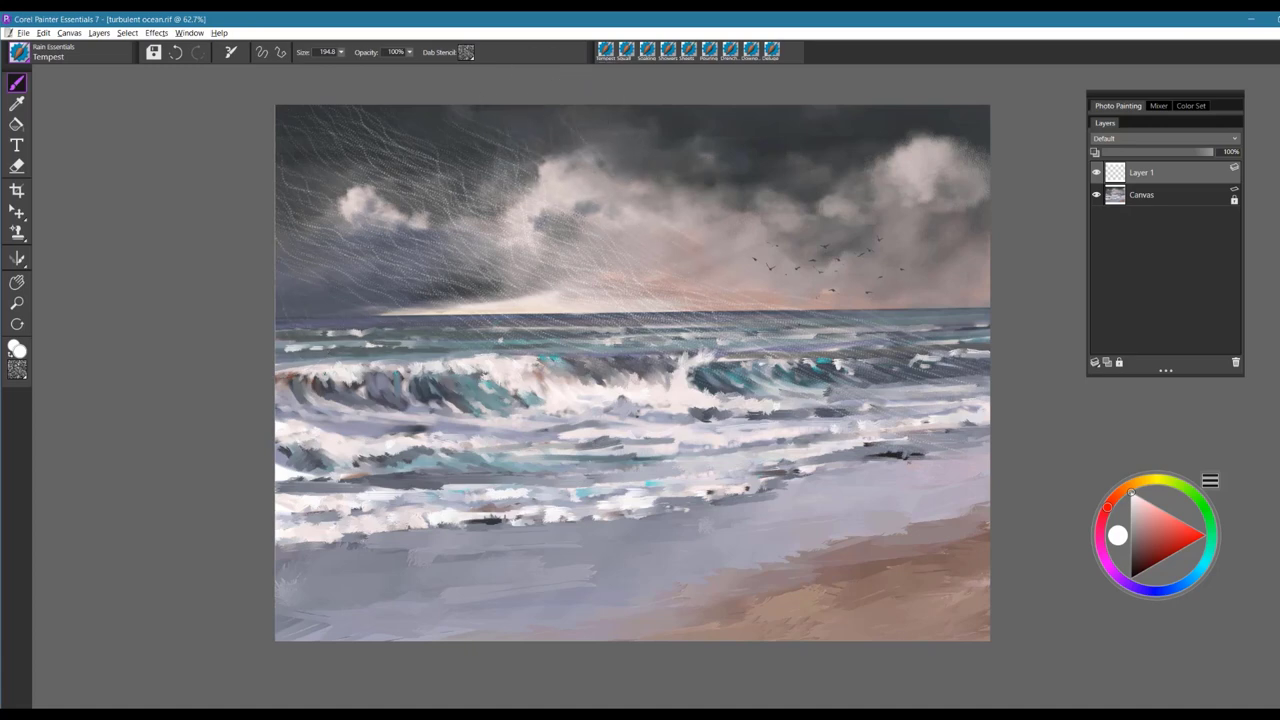
{"action": "left_click_drag", "start_coordinate": [807, 295], "coordinate": [1064, 426]}
{"action": "left_click_drag", "start_coordinate": [462, 419], "coordinate": [1054, 620]}
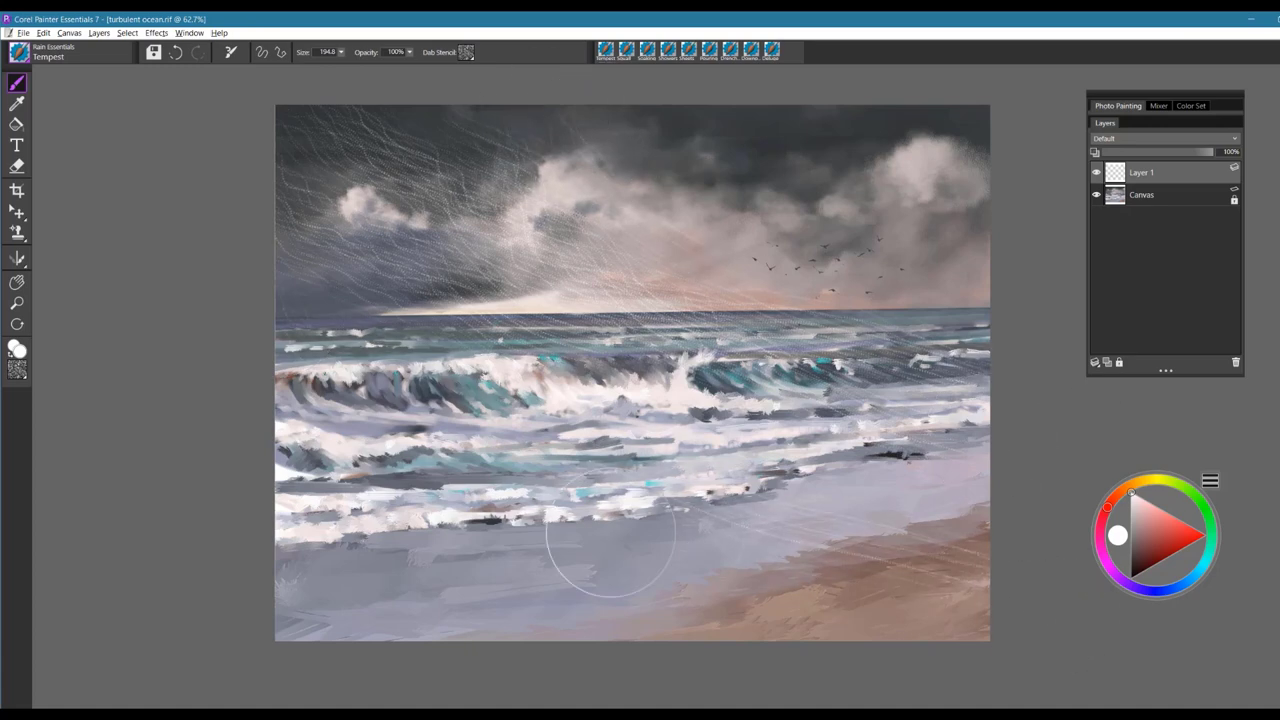
- Clear Layer 1 and paint horizontal Tempest ripples across the wet sand with a resized brush
{"action": "key", "text": "ctrl+a"}
{"action": "key", "text": "Delete"}
{"action": "left_click_drag", "start_coordinate": [714, 467], "coordinate": [693, 524]}
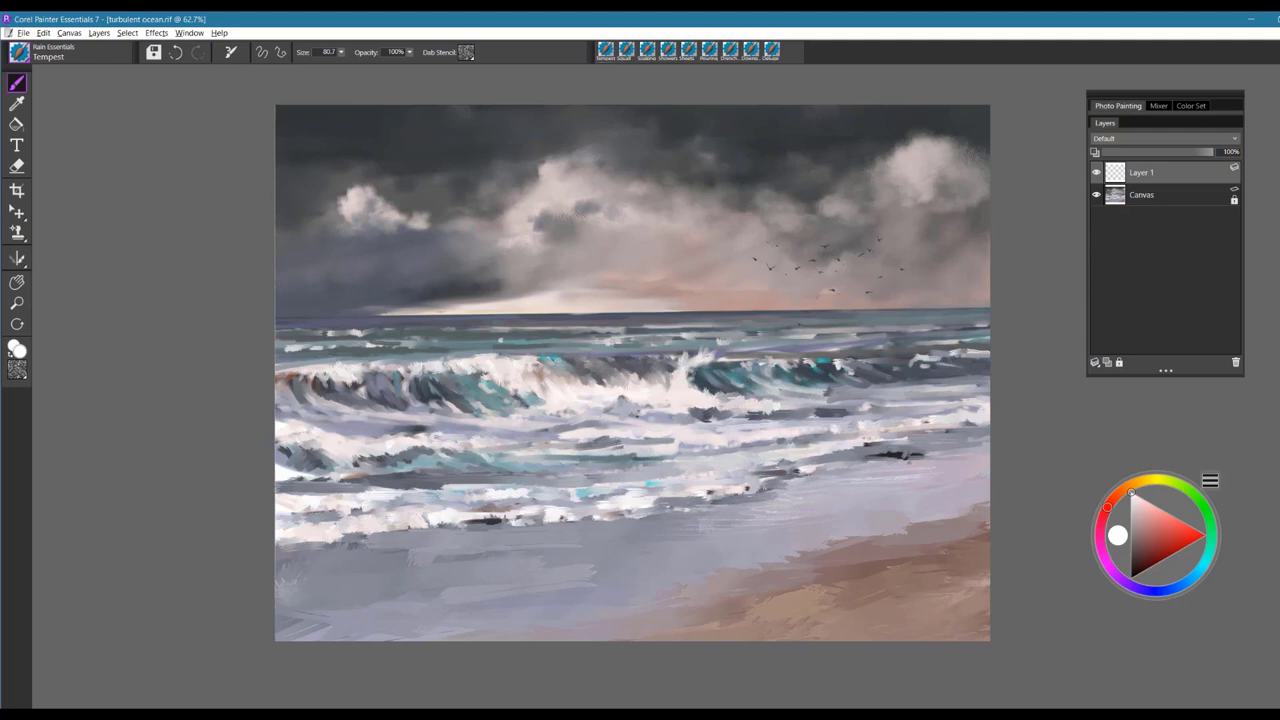
{"action": "left_click_drag", "start_coordinate": [616, 527], "coordinate": [491, 543]}
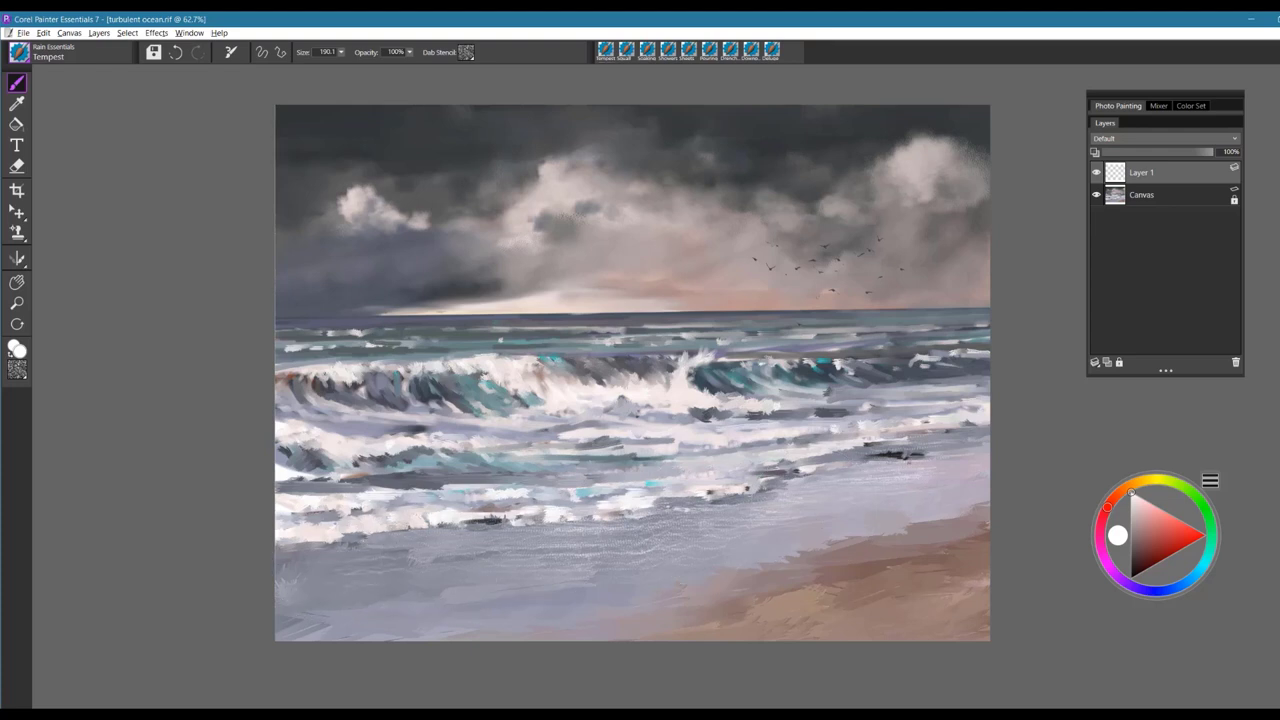
- Sample blue-grey and pale foam colours, paint Tempest spray around the breaking wave, and clear Layer 1
{"action": "left_click", "coordinate": [423, 584], "text": "alt"}
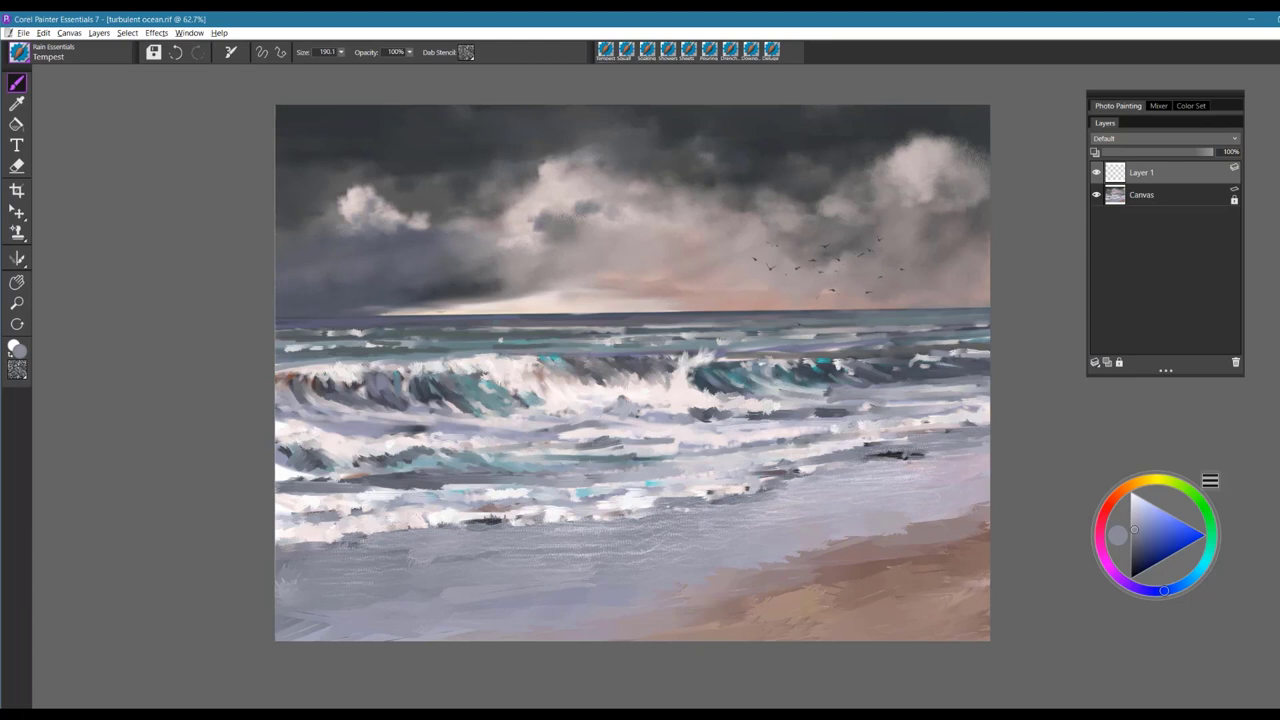
{"action": "left_click", "coordinate": [803, 470], "text": "alt"}
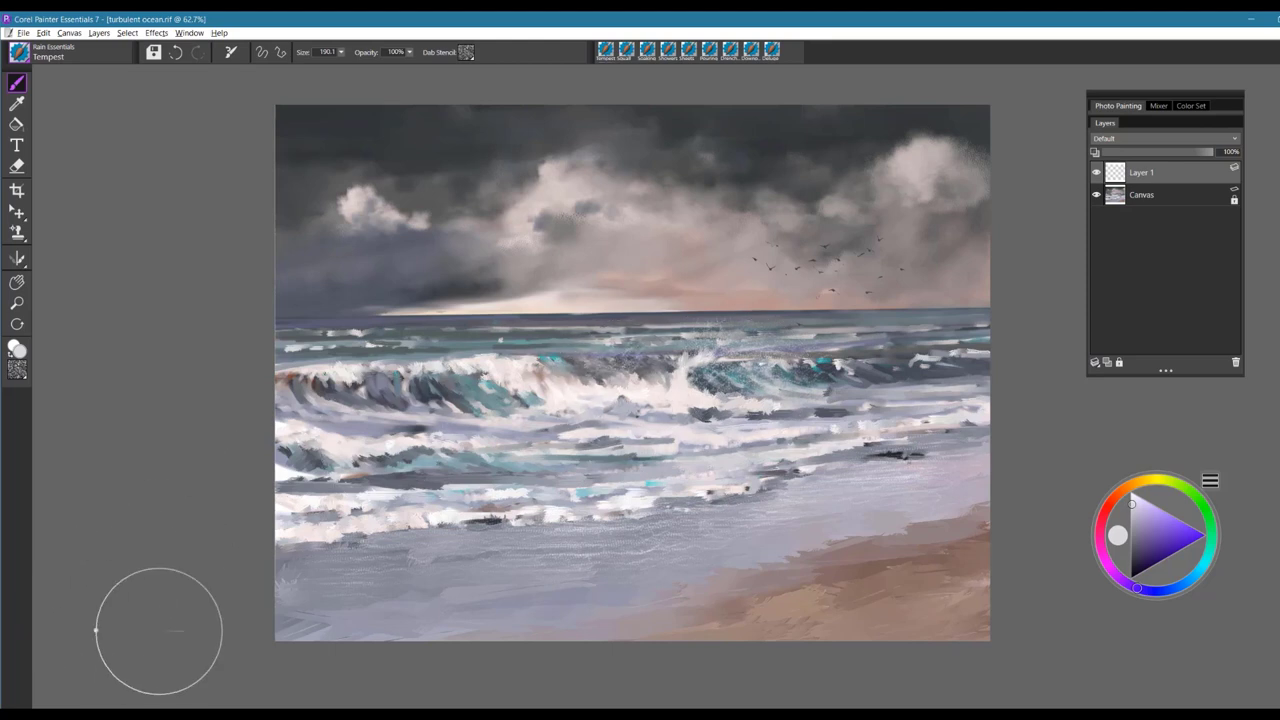
{"action": "key", "text": "ctrl+a"}
{"action": "key", "text": "Delete"}
{"action": "key", "text": "ctrl+d"}
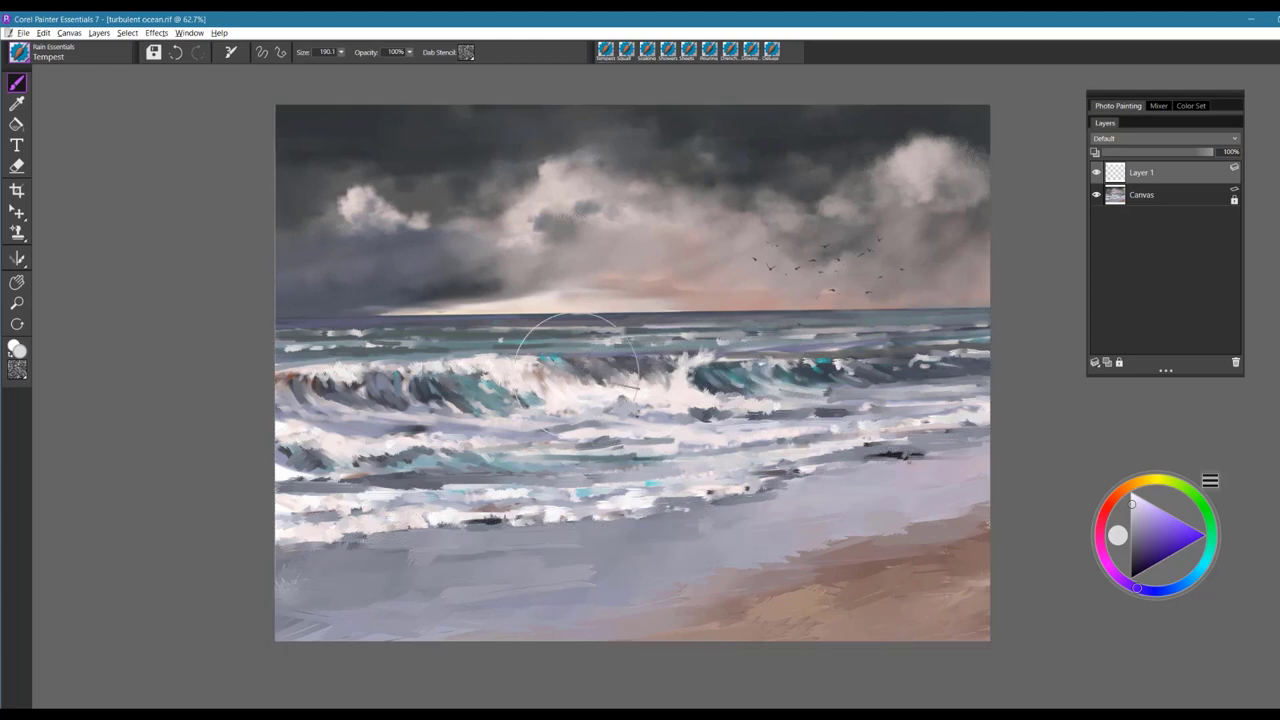
- Select the Windy Rain brush, paint test rain across the upper sky, and clear Layer 1
{"action": "left_click", "coordinate": [43, 58]}
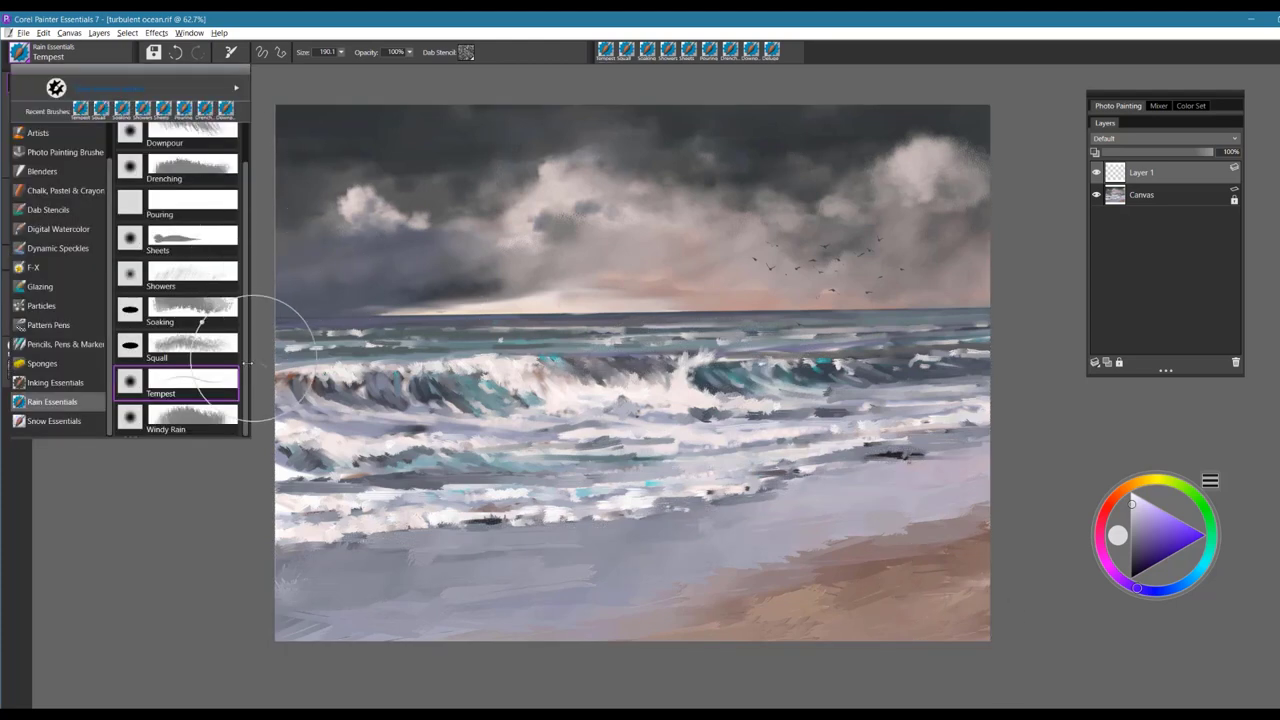
{"action": "left_click", "coordinate": [194, 421]}
{"action": "mouse_move", "coordinate": [329, 109]}
{"action": "left_mouse_down"}
{"action": "mouse_move", "coordinate": [483, 236]}
{"action": "mouse_move", "coordinate": [527, 147]}
{"action": "mouse_move", "coordinate": [391, 107]}
{"action": "mouse_move", "coordinate": [634, 190]}
{"action": "left_mouse_up"}
{"action": "mouse_move", "coordinate": [290, 122]}
{"action": "left_mouse_down"}
{"action": "mouse_move", "coordinate": [715, 165]}
{"action": "mouse_move", "coordinate": [974, 233]}
{"action": "left_mouse_up"}
{"action": "key", "text": "ctrl+a"}
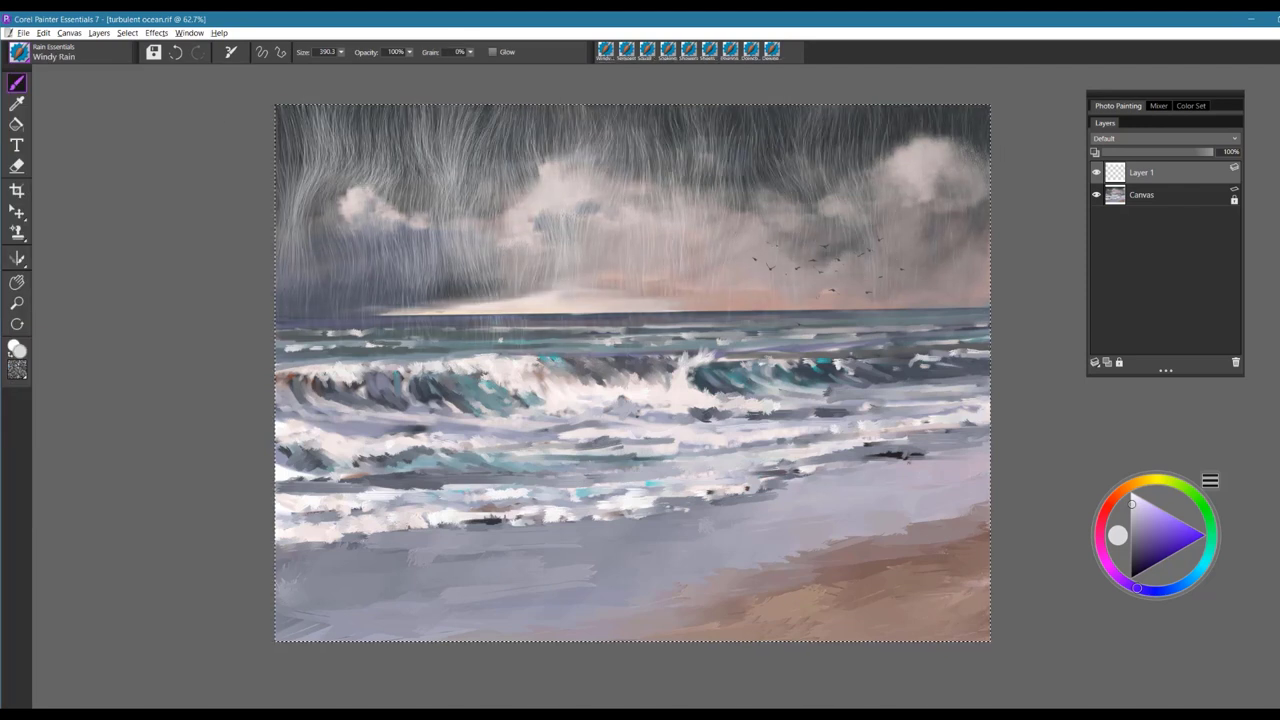
{"action": "key", "text": "Delete"}
{"action": "key", "text": "ctrl+d"}
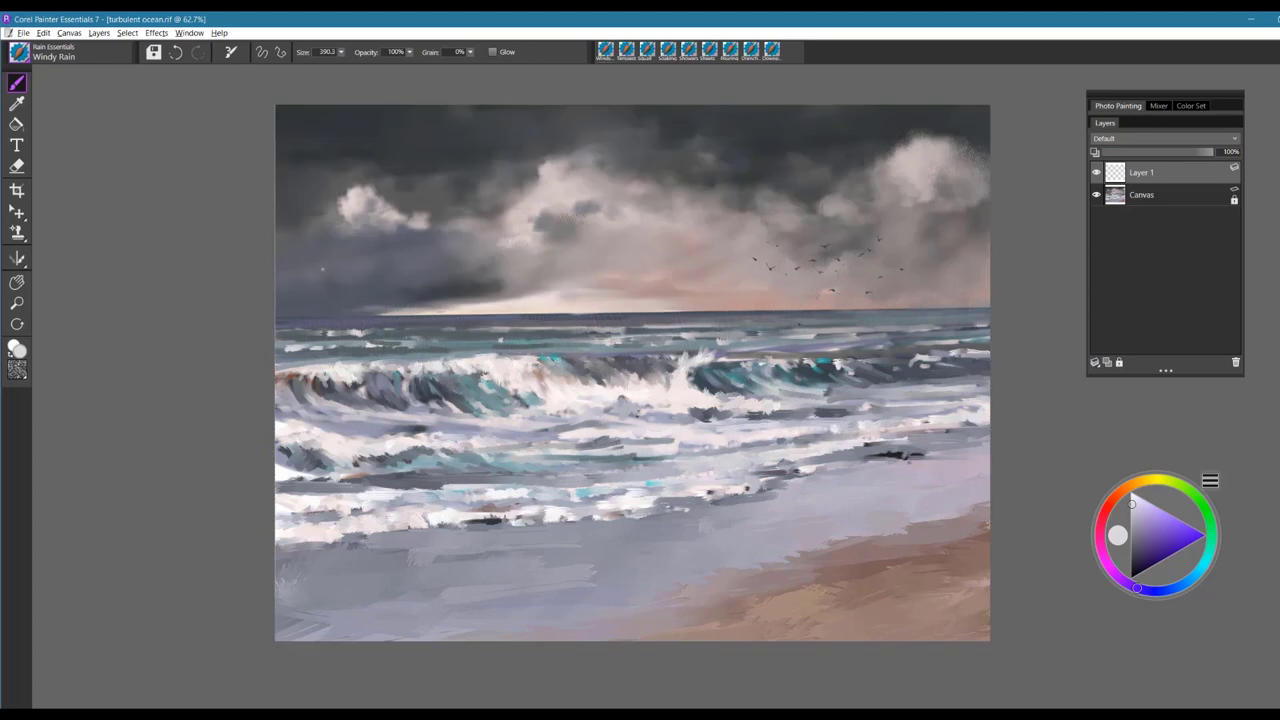
- Paint light Windy Rain strokes above the horizon on the left and along the upper edge of the sky
{"action": "left_click_drag", "start_coordinate": [280, 276], "coordinate": [460, 280]}
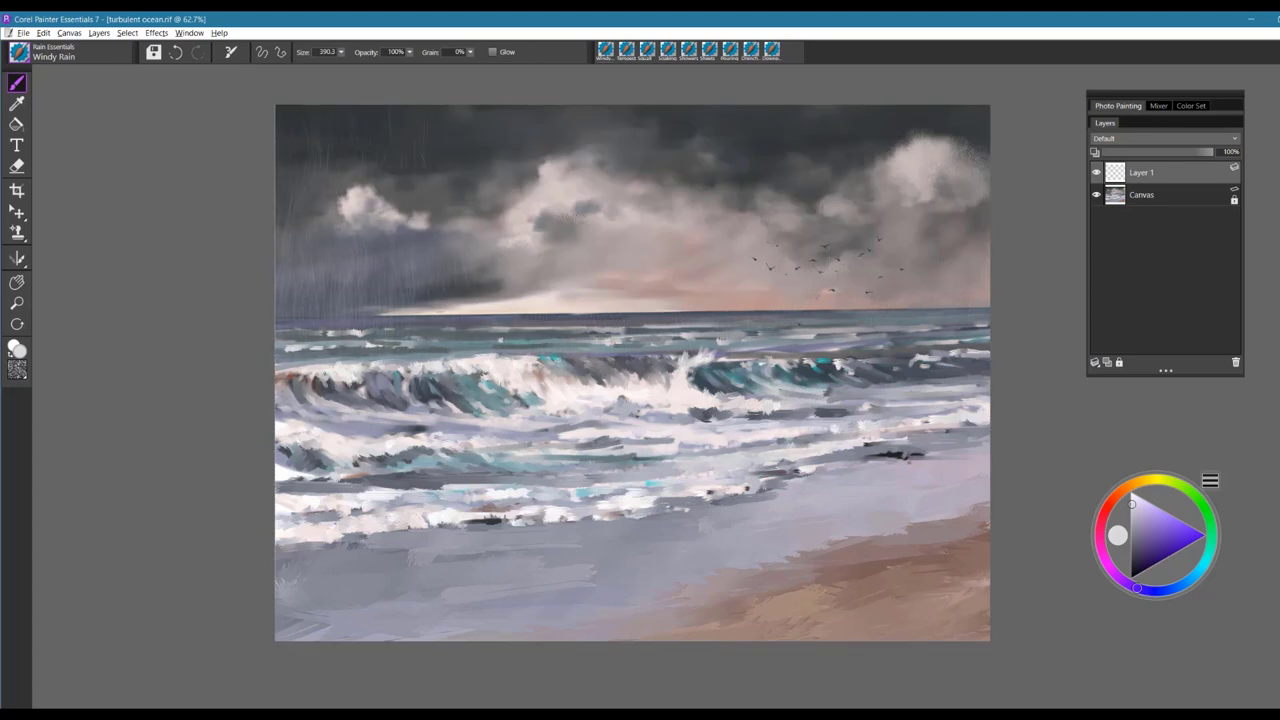
{"action": "left_click_drag", "start_coordinate": [278, 117], "coordinate": [480, 120]}
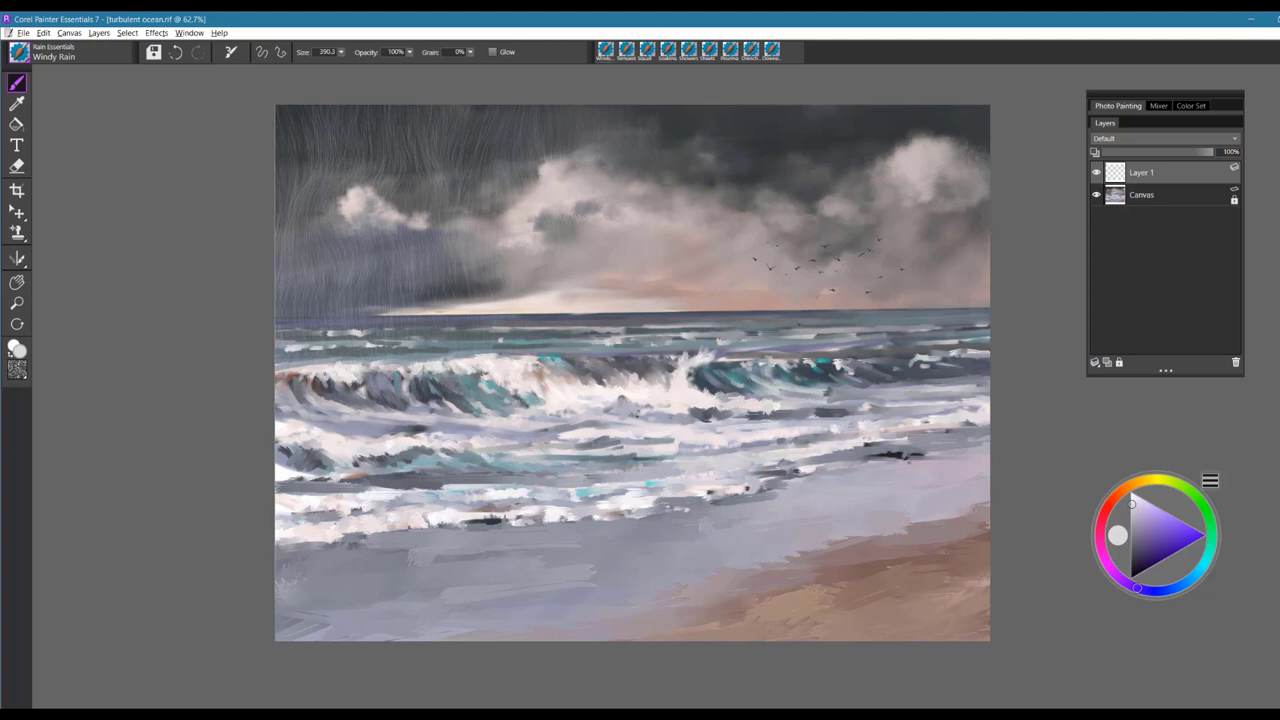
{"action": "left_click_drag", "start_coordinate": [590, 125], "coordinate": [960, 135]}
- Add vertical Windy Rain strokes falling from the clouds over the sea and the right side of the beach
{"action": "left_click_drag", "start_coordinate": [562, 140], "coordinate": [612, 470]}
{"action": "left_click_drag", "start_coordinate": [752, 338], "coordinate": [755, 595]}
{"action": "left_click_drag", "start_coordinate": [832, 408], "coordinate": [828, 598]}
{"action": "left_click_drag", "start_coordinate": [860, 180], "coordinate": [820, 410]}
{"action": "left_click_drag", "start_coordinate": [842, 115], "coordinate": [842, 268]}
{"action": "left_click_drag", "start_coordinate": [945, 125], "coordinate": [905, 570]}
{"action": "left_click_drag", "start_coordinate": [852, 150], "coordinate": [848, 266]}
{"action": "left_click_drag", "start_coordinate": [792, 125], "coordinate": [775, 350]}
{"action": "left_click_drag", "start_coordinate": [535, 115], "coordinate": [548, 240]}
{"action": "left_click_drag", "start_coordinate": [425, 150], "coordinate": [400, 257]}
{"action": "left_click_drag", "start_coordinate": [306, 118], "coordinate": [332, 328]}
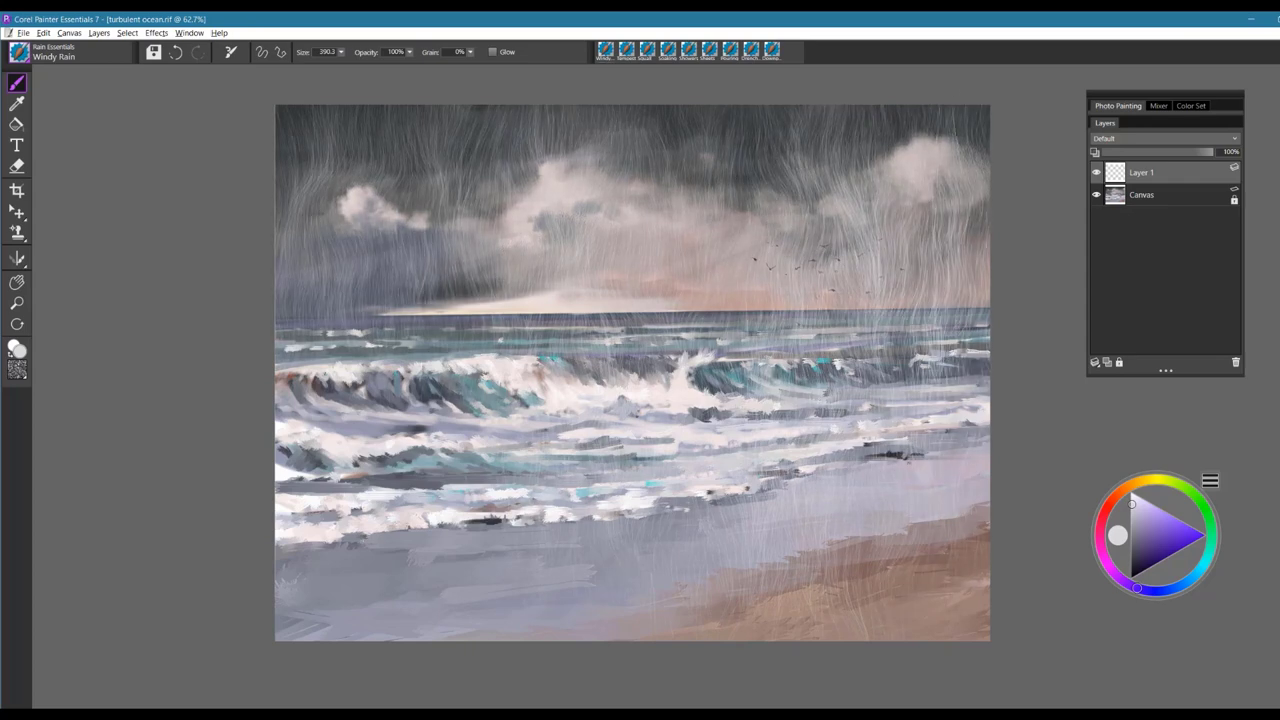
- Add Windy Rain strokes down both sides of the sky, and try Layer 1 at 67% opacity before restoring it to 100%
{"action": "left_click_drag", "start_coordinate": [345, 165], "coordinate": [353, 312]}
{"action": "left_click_drag", "start_coordinate": [306, 110], "coordinate": [308, 275]}
{"action": "left_click_drag", "start_coordinate": [955, 108], "coordinate": [940, 338]}
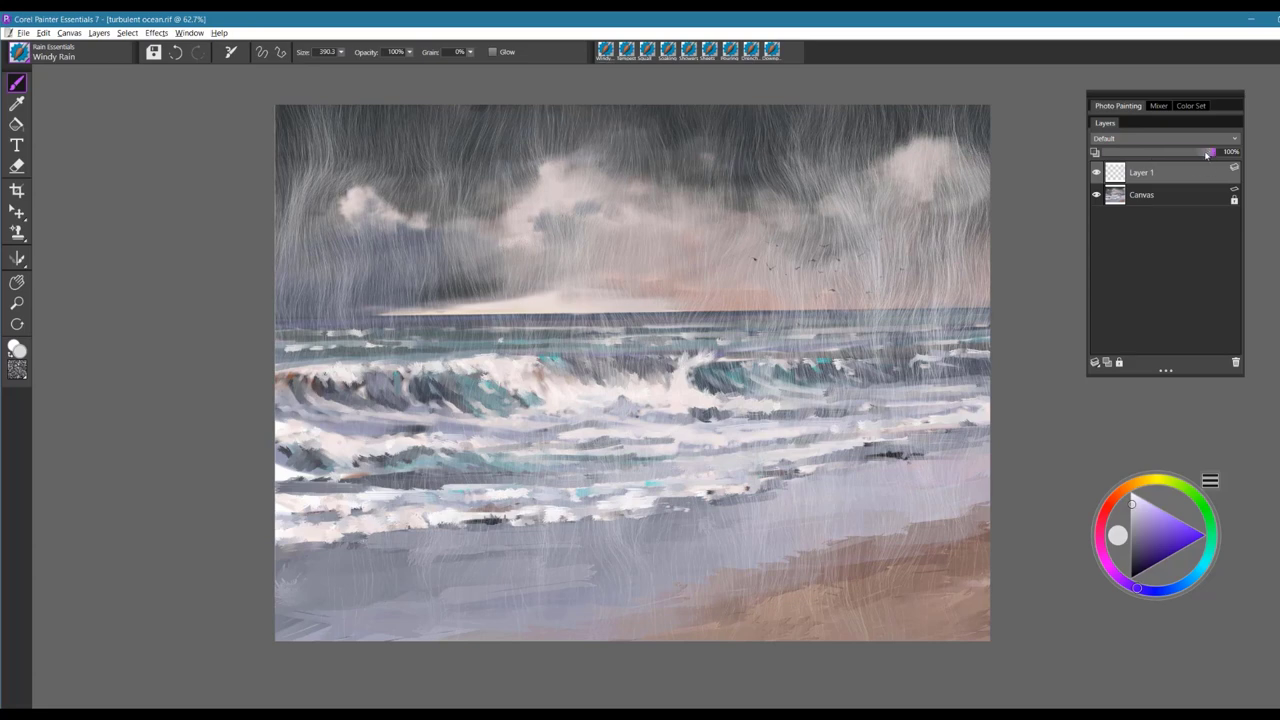
{"action": "left_click_drag", "start_coordinate": [1205, 155], "coordinate": [1179, 157]}
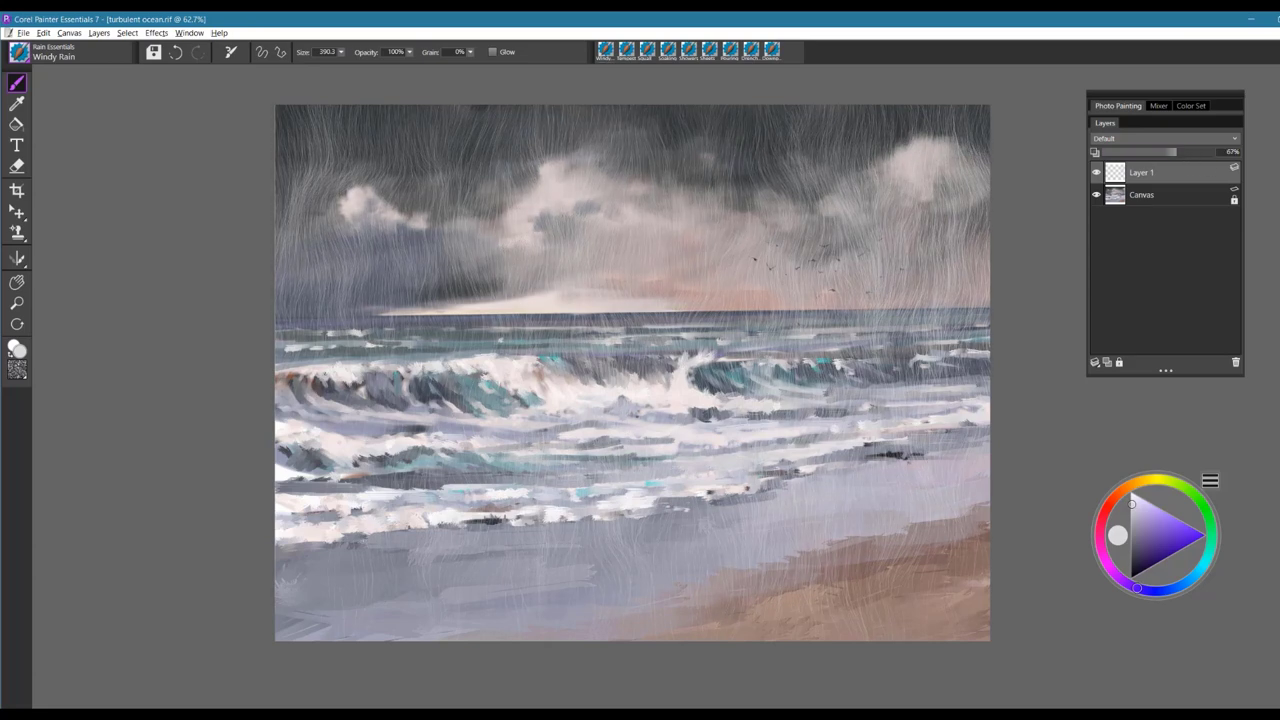
{"action": "left_click_drag", "start_coordinate": [1173, 157], "coordinate": [1214, 155]}
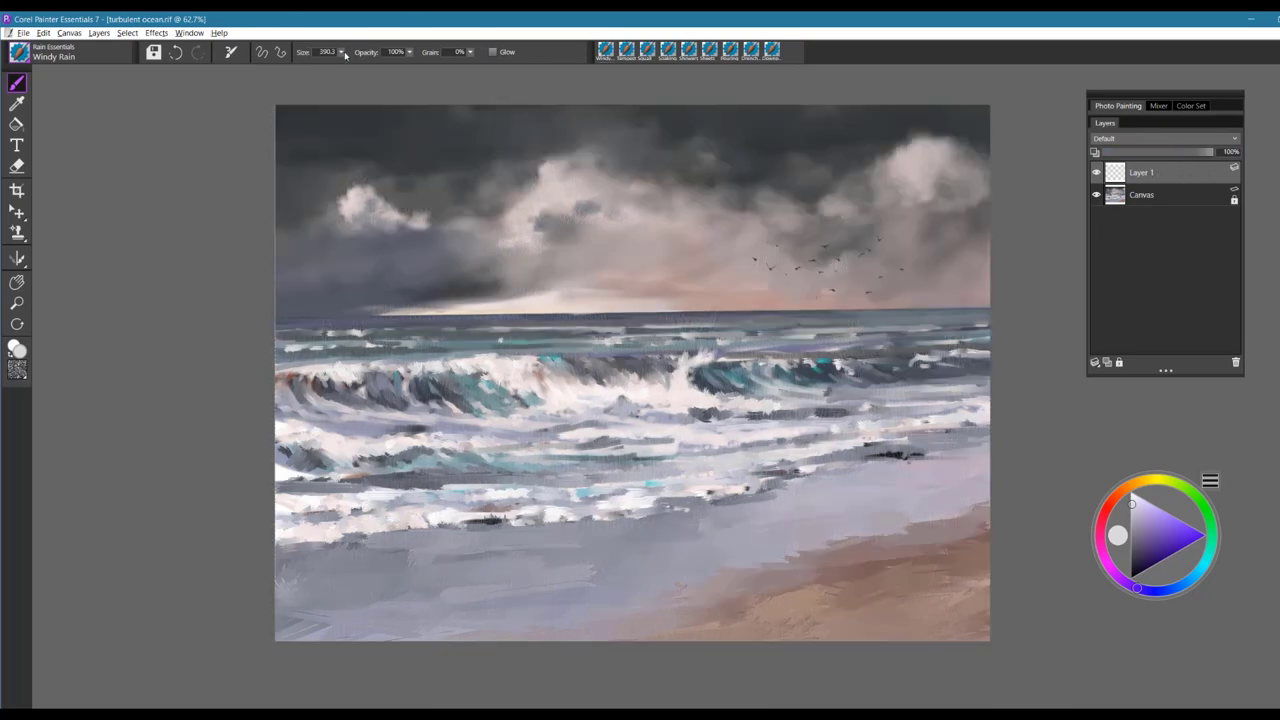
- With the brush size reduced to about 16, paint rain streaks falling from the small left cloud and lower Layer 1's opacity to 23%
{"action": "left_click_drag", "start_coordinate": [342, 53], "coordinate": [282, 55]}
{"action": "mouse_move", "coordinate": [368, 228]}
{"action": "left_mouse_down"}
{"action": "mouse_move", "coordinate": [372, 300]}
{"action": "mouse_move", "coordinate": [383, 238]}
{"action": "mouse_move", "coordinate": [394, 273]}
{"action": "left_mouse_up"}
{"action": "left_click_drag", "start_coordinate": [400, 236], "coordinate": [401, 277]}
{"action": "left_click_drag", "start_coordinate": [359, 234], "coordinate": [354, 279]}
{"action": "left_click_drag", "start_coordinate": [354, 221], "coordinate": [359, 272]}
{"action": "left_click_drag", "start_coordinate": [396, 228], "coordinate": [393, 294]}
{"action": "left_click_drag", "start_coordinate": [409, 232], "coordinate": [408, 312]}
{"action": "left_click_drag", "start_coordinate": [1212, 152], "coordinate": [1128, 152]}
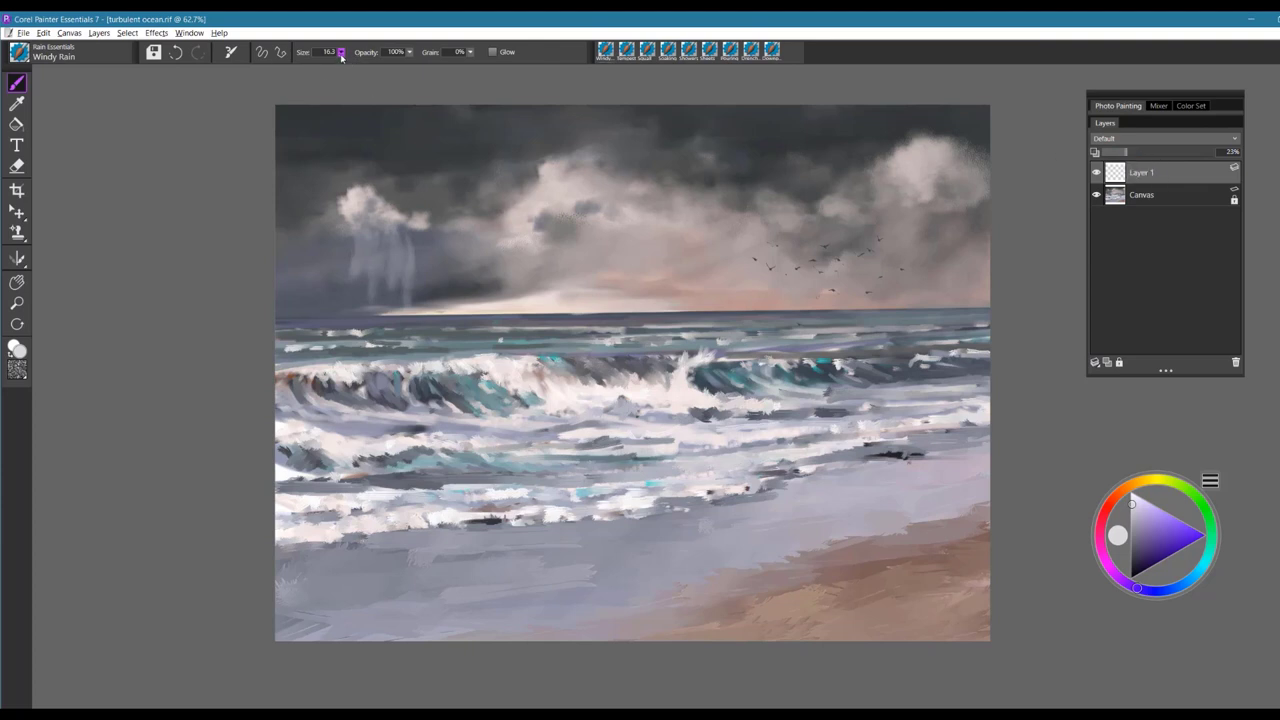
- Enlarge the brush to 118.6, paint a test stroke beside the small cloud's rain, and clear Layer 1
{"action": "left_click_drag", "start_coordinate": [341, 56], "coordinate": [366, 60]}
{"action": "mouse_move", "coordinate": [428, 235]}
{"action": "left_mouse_down"}
{"action": "mouse_move", "coordinate": [436, 262]}
{"action": "mouse_move", "coordinate": [451, 257]}
{"action": "left_mouse_up"}
{"action": "key", "text": "ctrl+a"}
{"action": "key", "text": "Delete"}
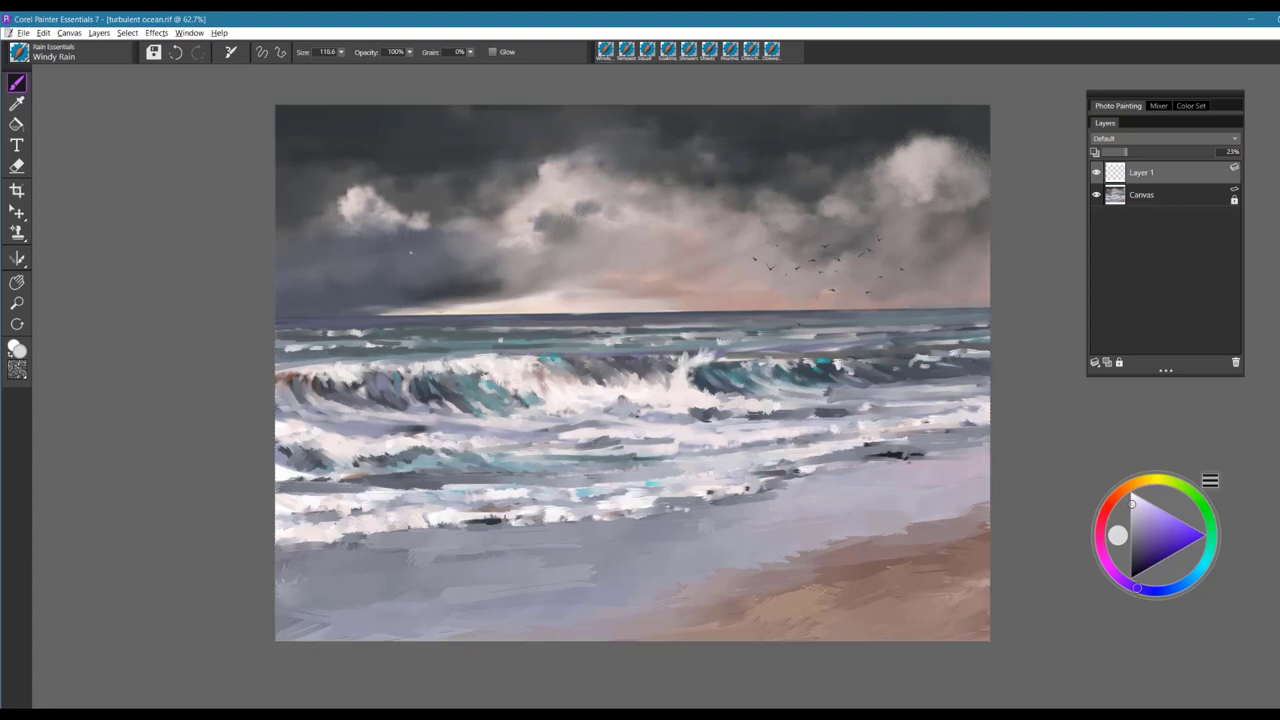
- Set the brush size to 101.1 and paint faint Windy Rain strokes beneath the left cloud and across the upper middle of the sky
{"action": "left_click", "coordinate": [341, 54]}
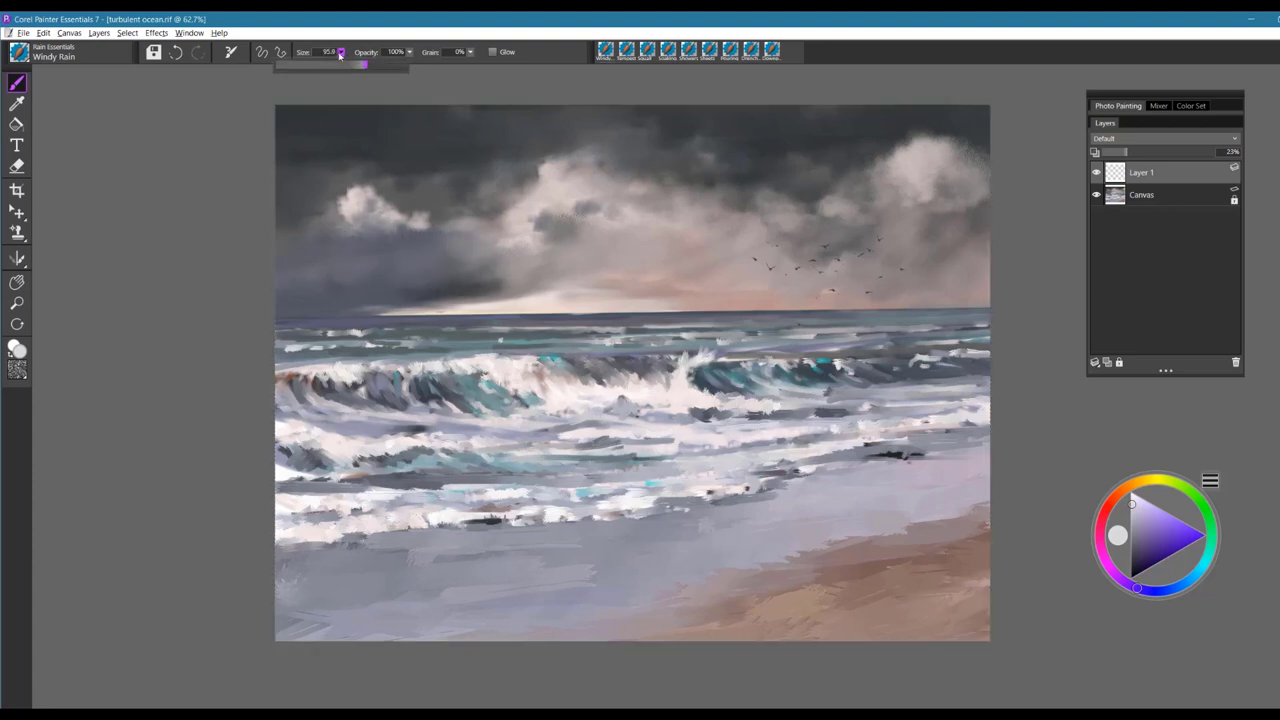
{"action": "left_click", "coordinate": [329, 230]}
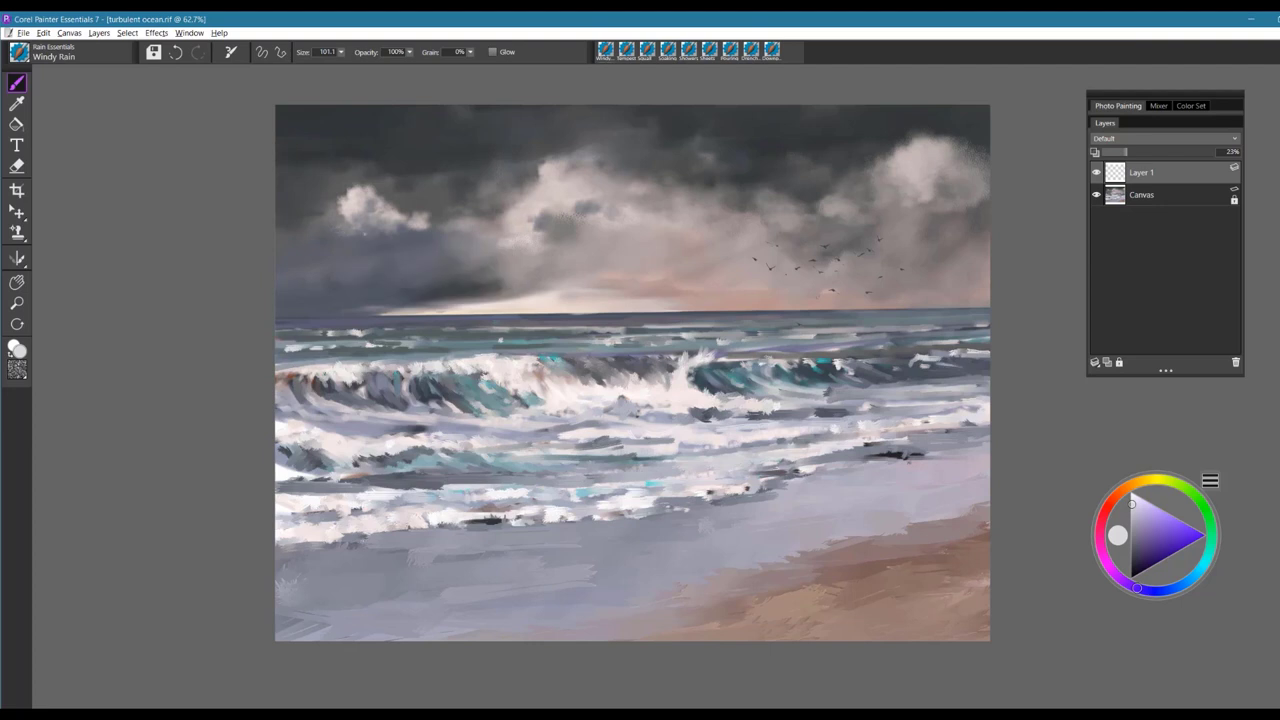
{"action": "mouse_move", "coordinate": [370, 262]}
{"action": "left_mouse_down"}
{"action": "mouse_move", "coordinate": [418, 264]}
{"action": "mouse_move", "coordinate": [334, 262]}
{"action": "left_mouse_up"}
{"action": "left_click_drag", "start_coordinate": [475, 128], "coordinate": [551, 107]}
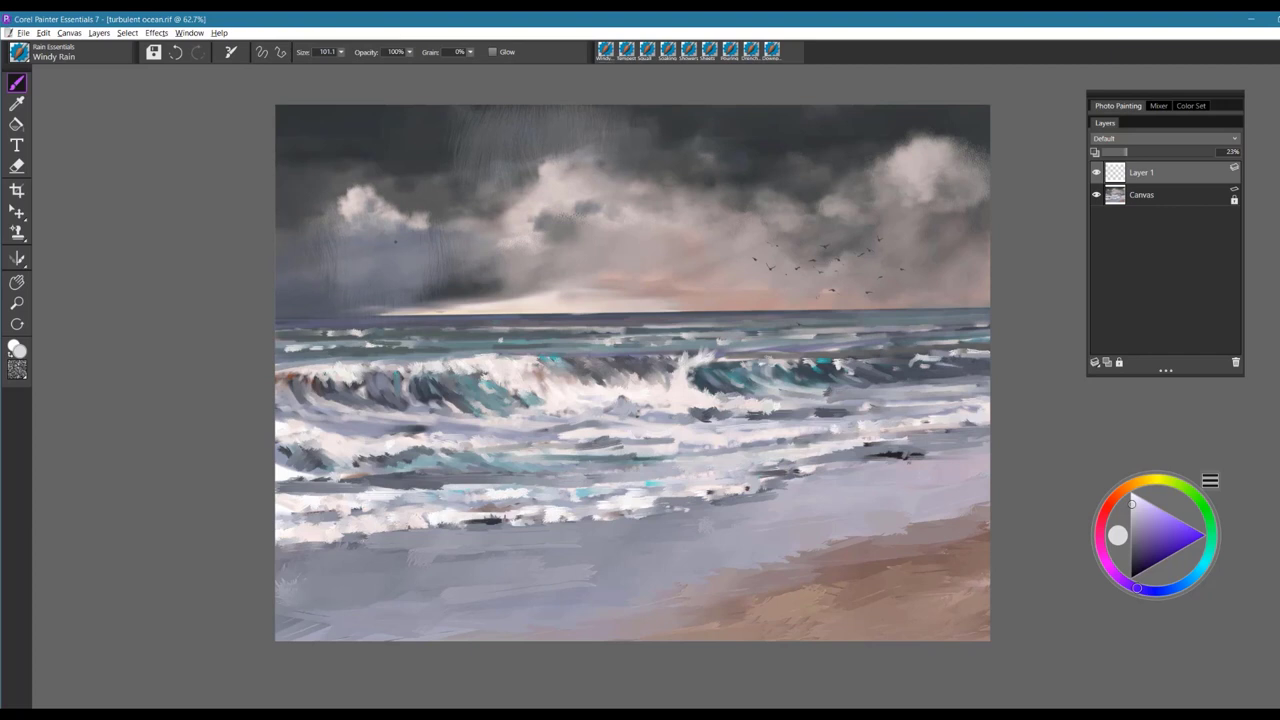
{"action": "left_click_drag", "start_coordinate": [424, 256], "coordinate": [464, 265]}
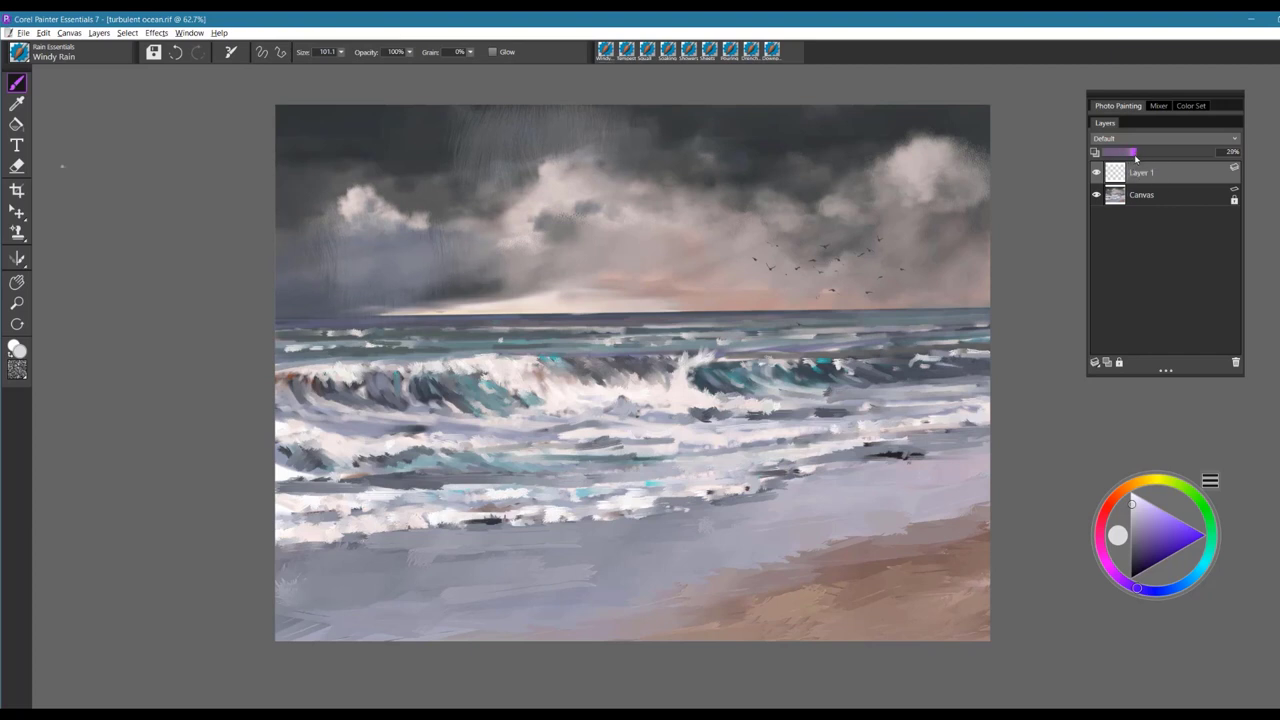
- Lower Layer 1's opacity to 19%, clear all its rain strokes, and remove the selection
{"action": "mouse_move", "coordinate": [1136, 158]}
{"action": "left_mouse_down"}
{"action": "mouse_move", "coordinate": [1147, 158]}
{"action": "mouse_move", "coordinate": [1133, 157]}
{"action": "left_mouse_up"}
{"action": "key", "text": "ctrl+a"}
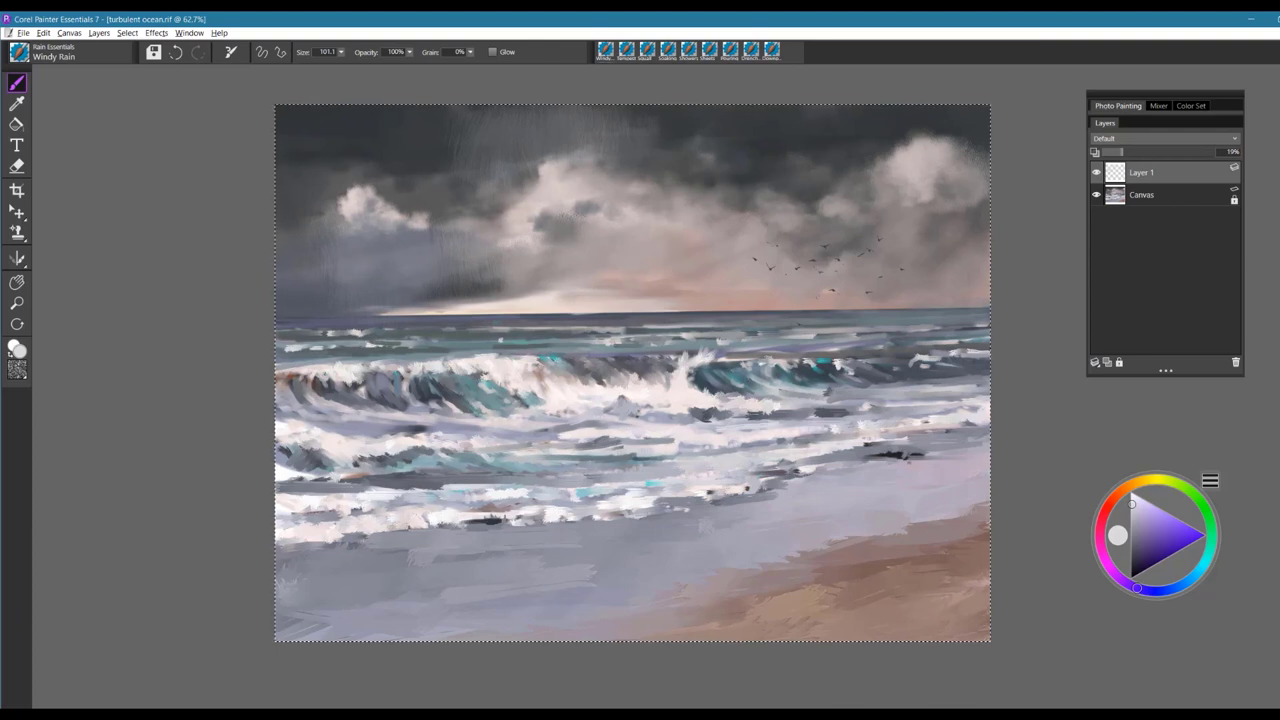
{"action": "key", "text": "Delete"}
{"action": "key", "text": "ctrl+d"}
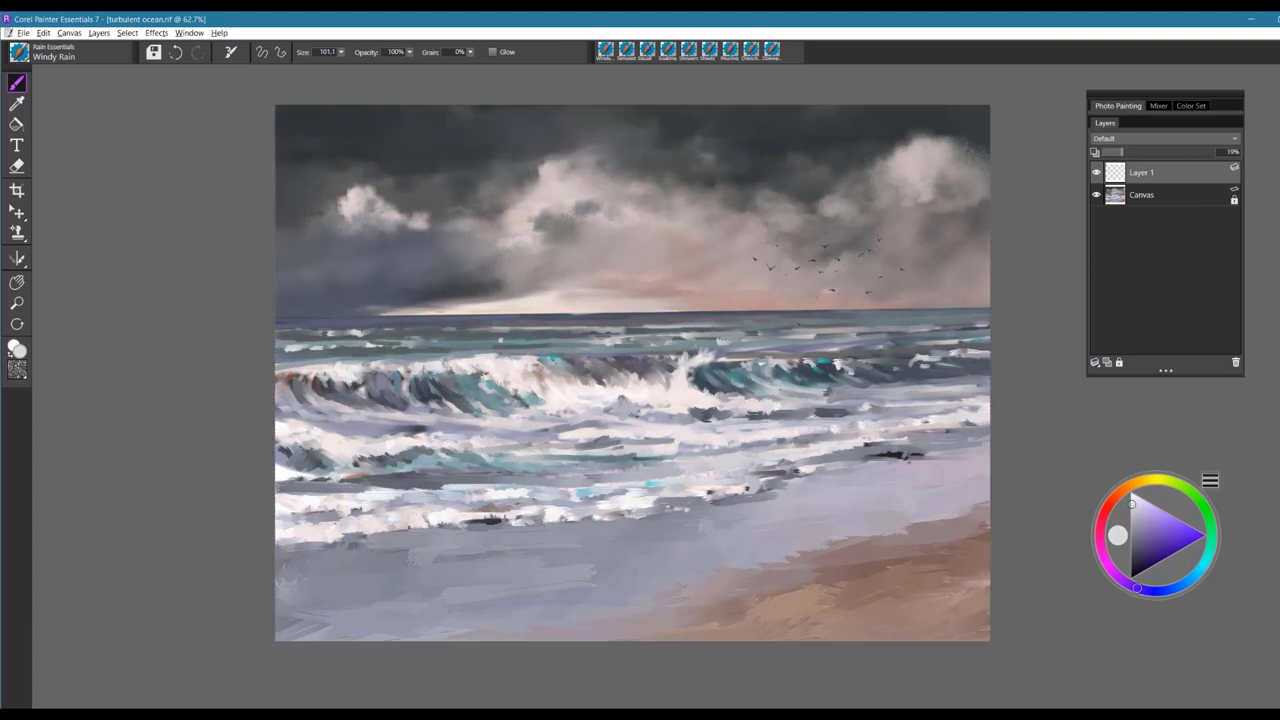